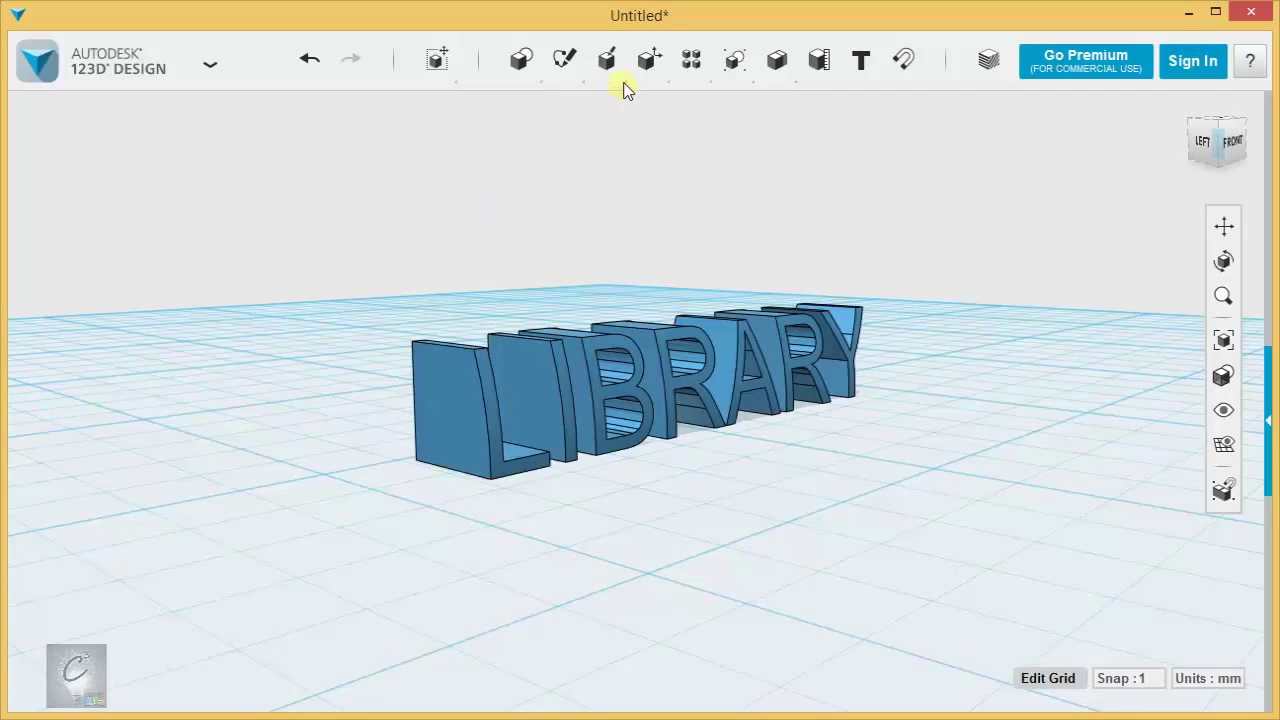
- Place a 20 × 20 × 20 mm box near the middle of the grid and raise it above the grid plane
mouse_move(649, 58)
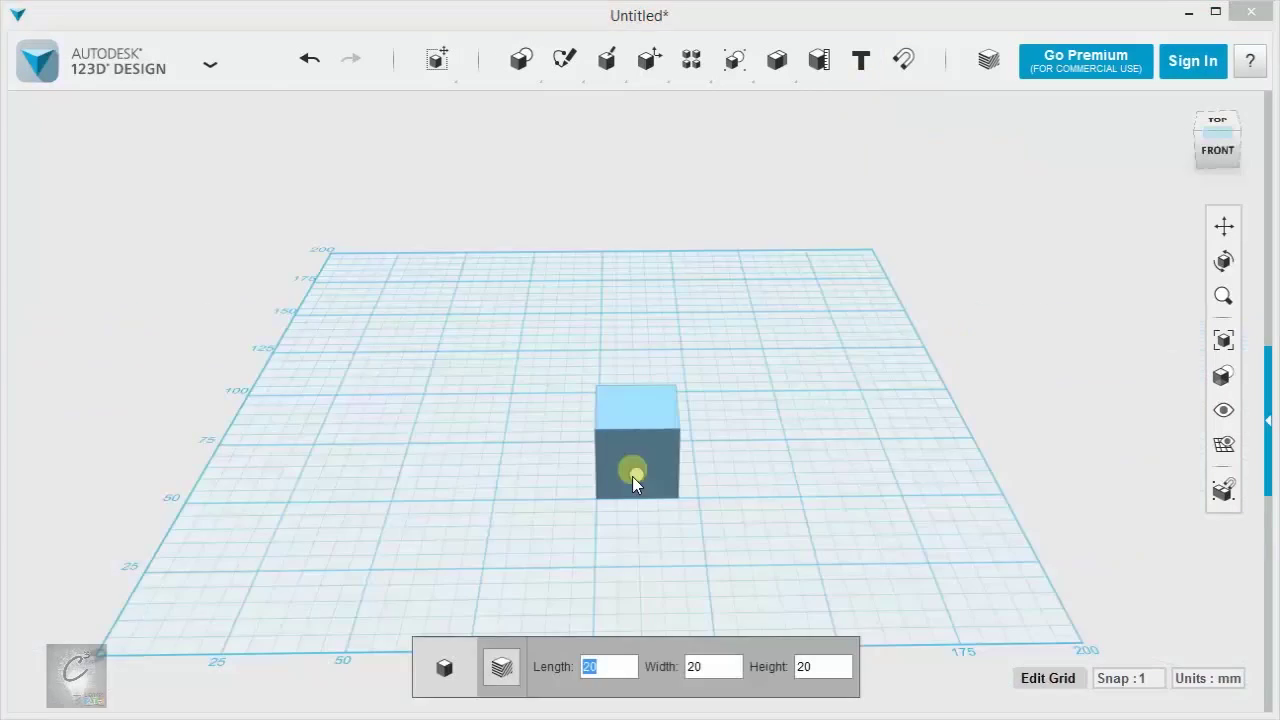
click(632, 480)
scroll(682, 505, up, 3)
click(660, 464)
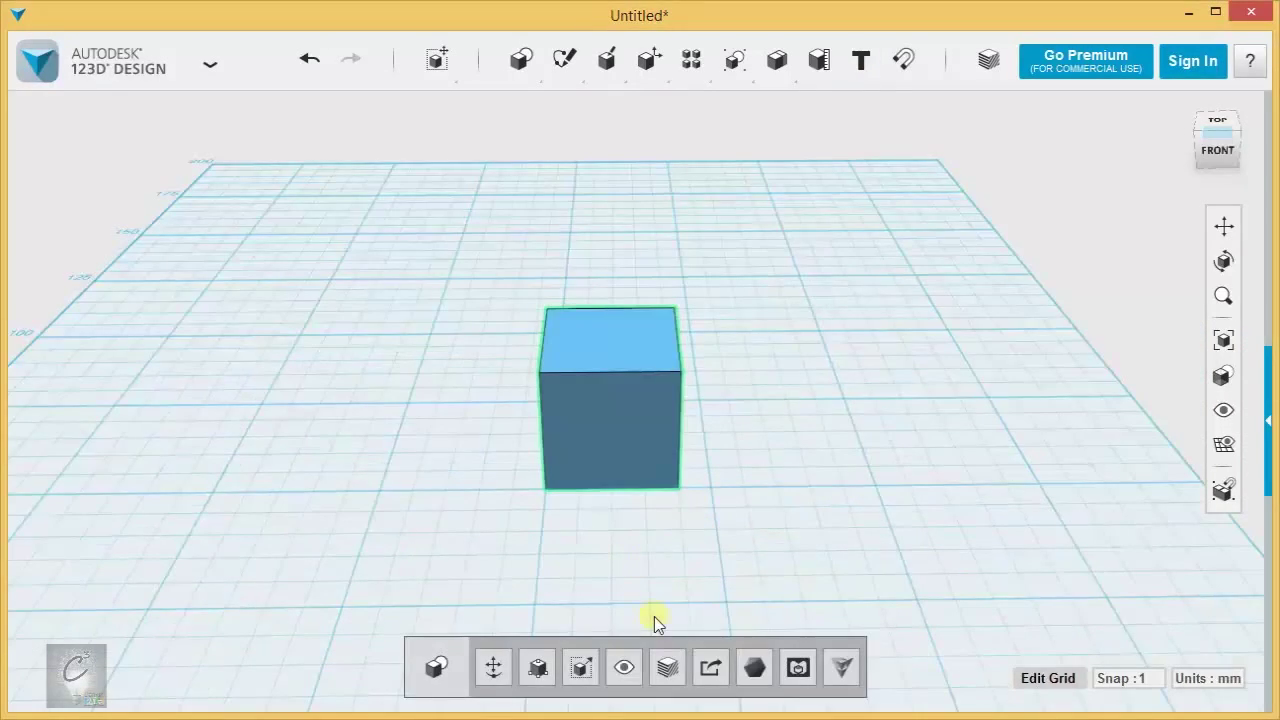
click(494, 672)
scroll(912, 410, down, 3)
drag(731, 342, 737, 158)
click(585, 100)
- Sketch a closed four-sided polyline on the grid in front of the box, with a 75 mm back edge
mouse_move(564, 60)
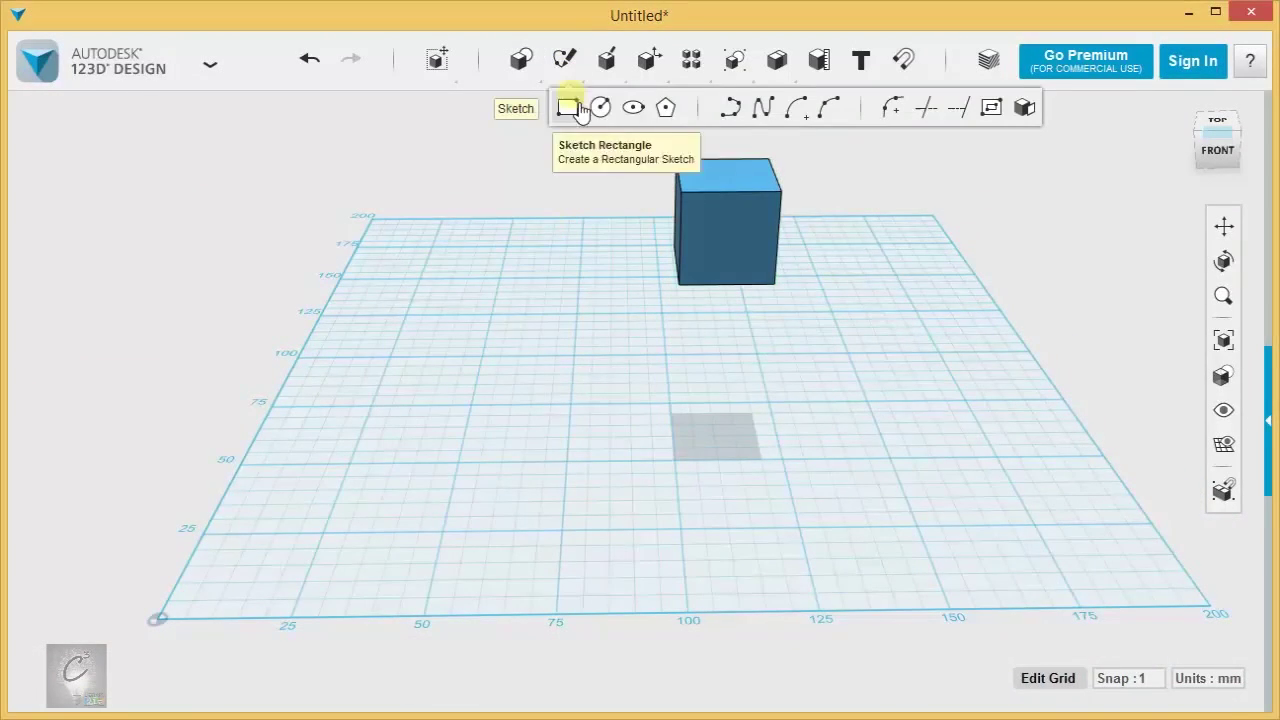
click(729, 107)
click(447, 355)
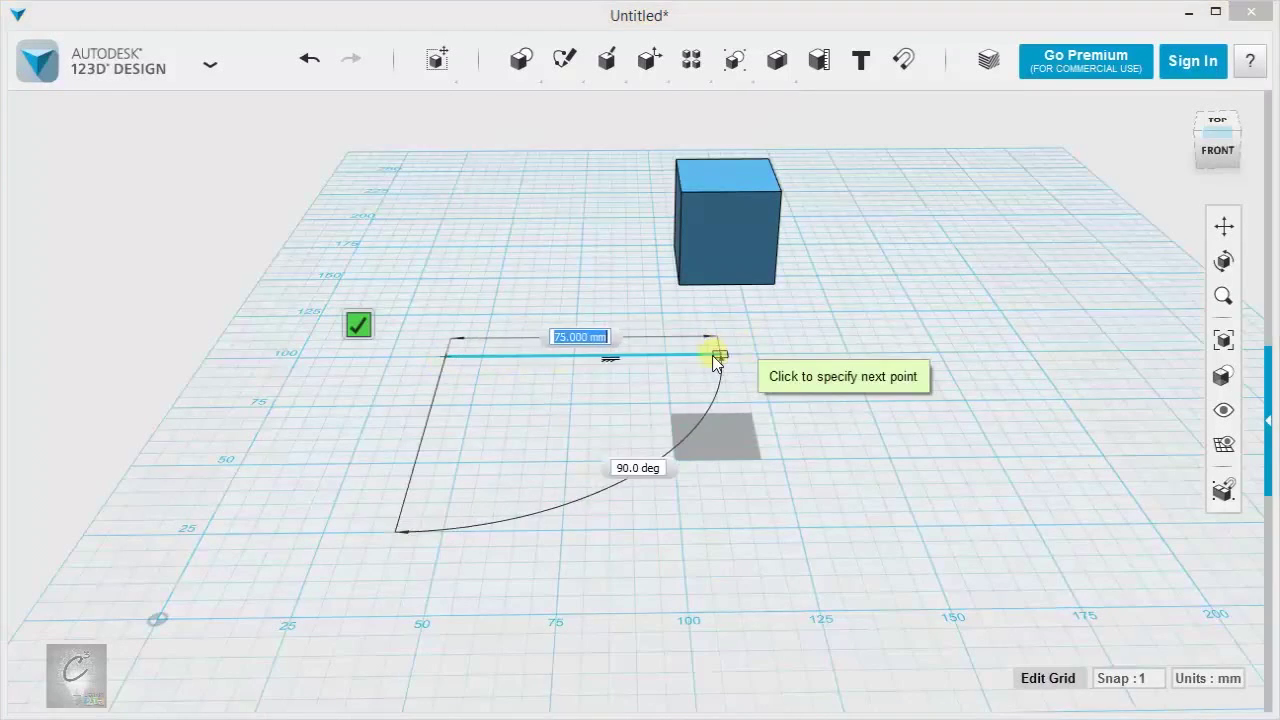
click(719, 354)
click(708, 560)
click(481, 578)
click(447, 357)
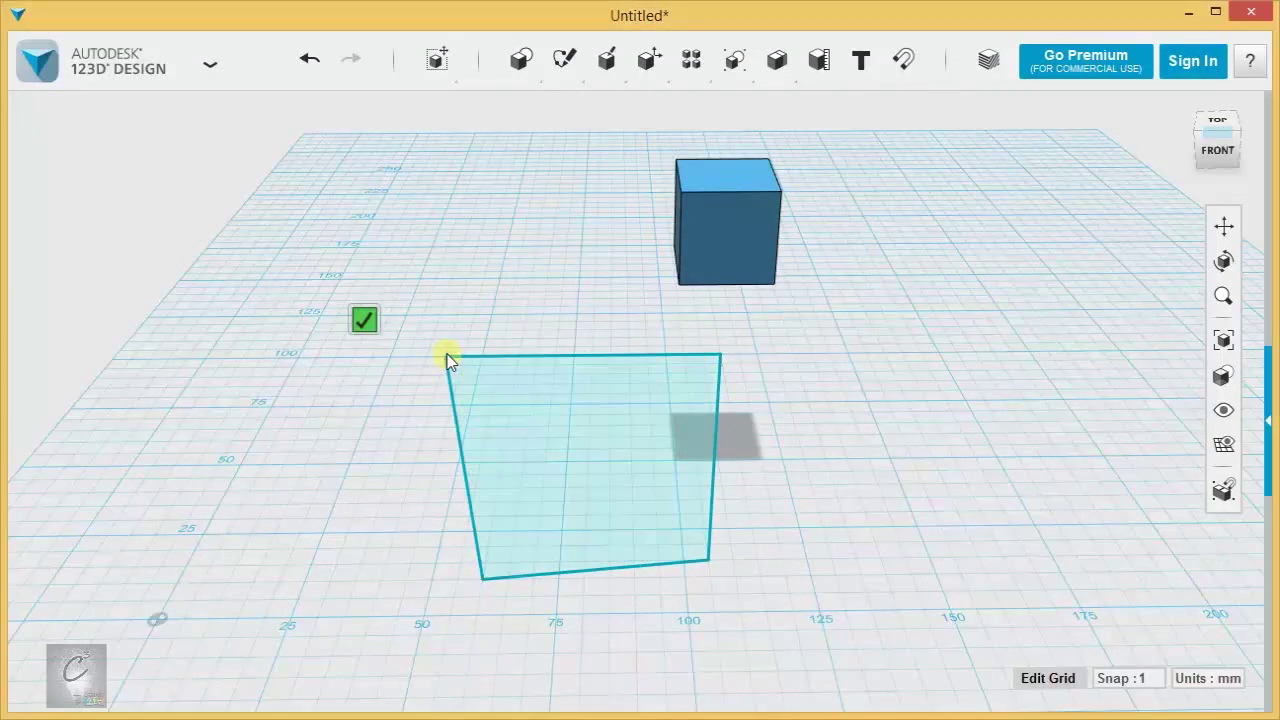
click(364, 321)
- Extrude the four-sided sketch upward 37 mm with the Merge option
mouse_move(476, 291)
right_down()
mouse_move(589, 286)
mouse_move(737, 306)
right_up()
click(716, 578)
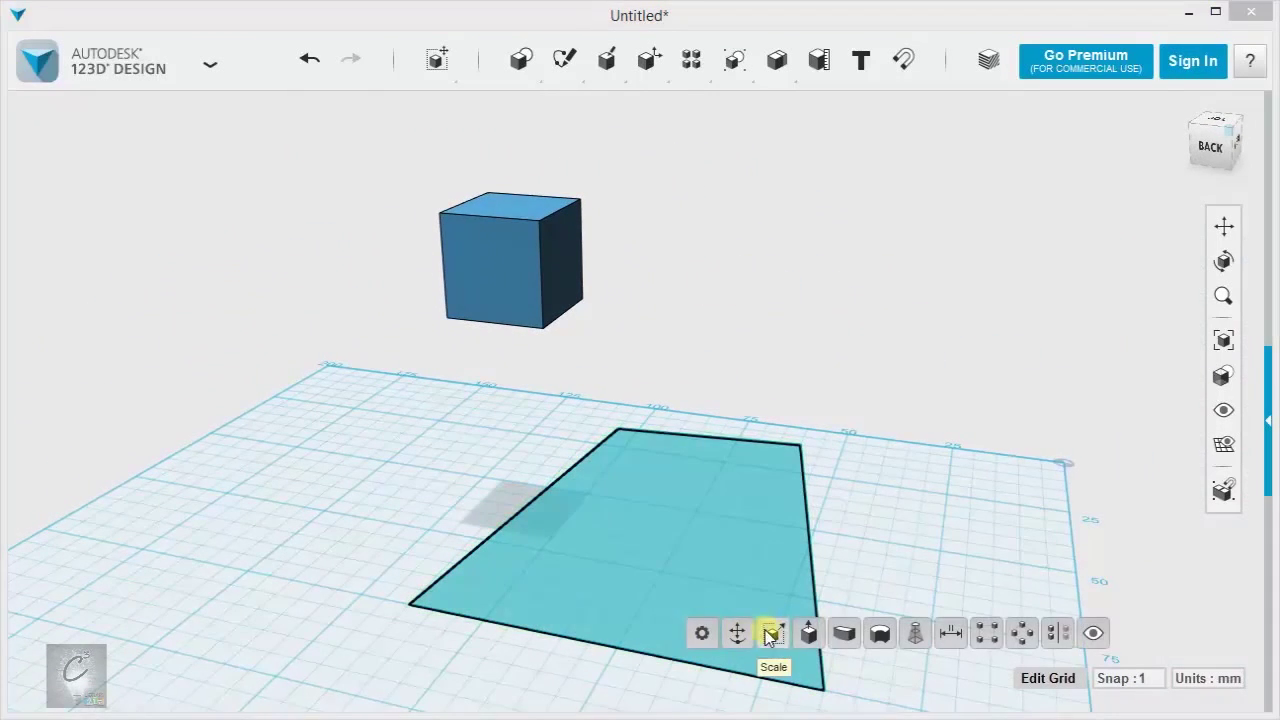
click(812, 632)
mouse_move(680, 491)
mouse_down()
mouse_move(662, 390)
mouse_move(683, 157)
mouse_move(684, 316)
mouse_move(685, 168)
mouse_move(690, 254)
mouse_move(890, 367)
mouse_up()
click(920, 402)
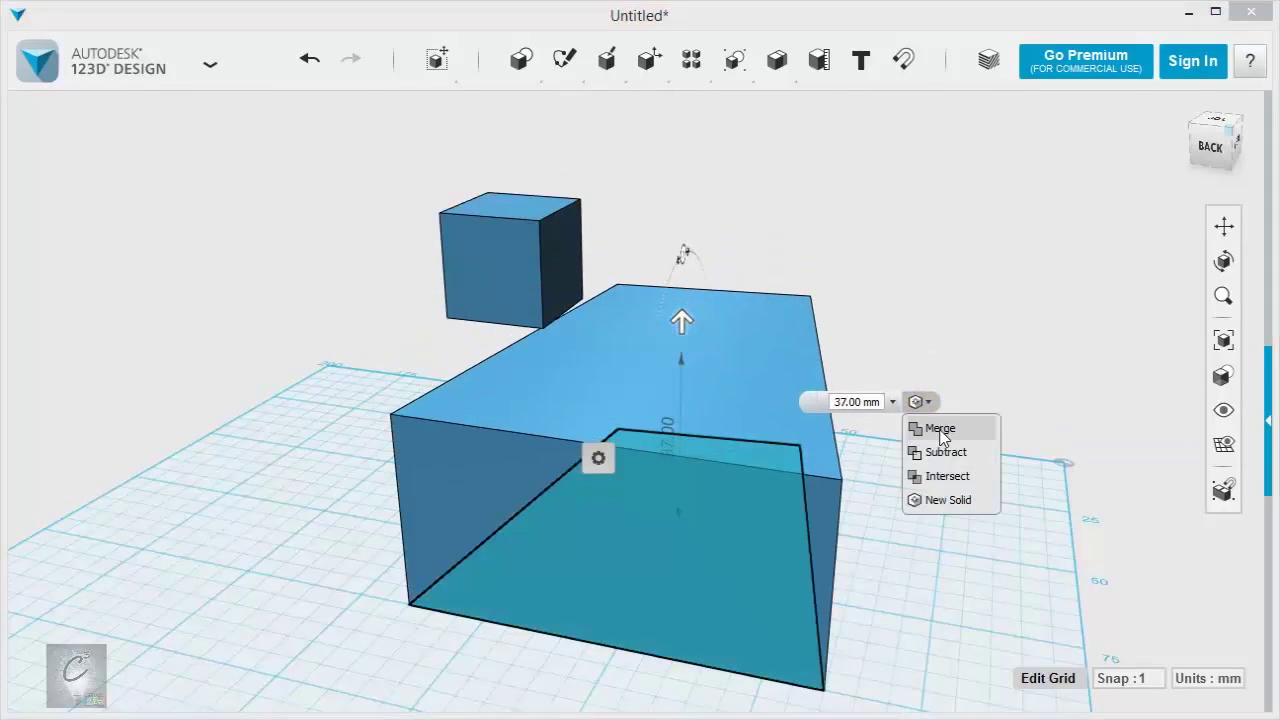
click(918, 424)
- Extend the extrusion to 54 mm as a new solid and delete the extruded body
drag(681, 321, 682, 234)
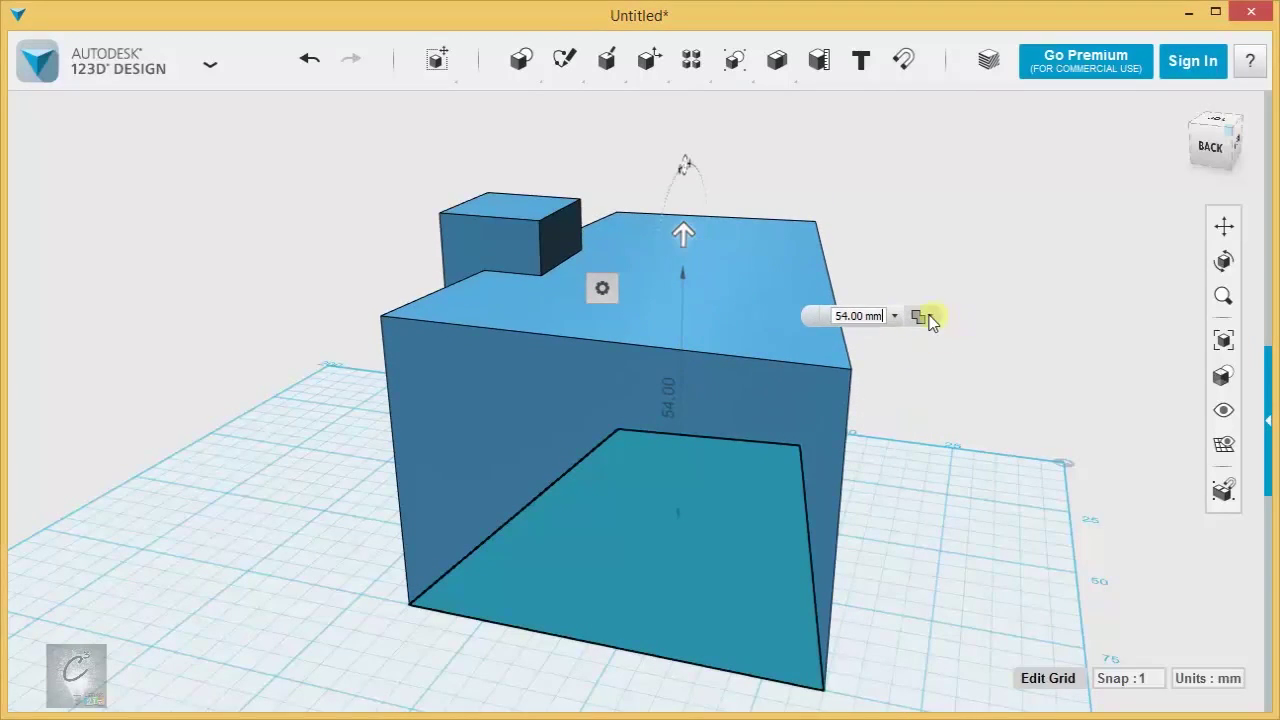
click(921, 315)
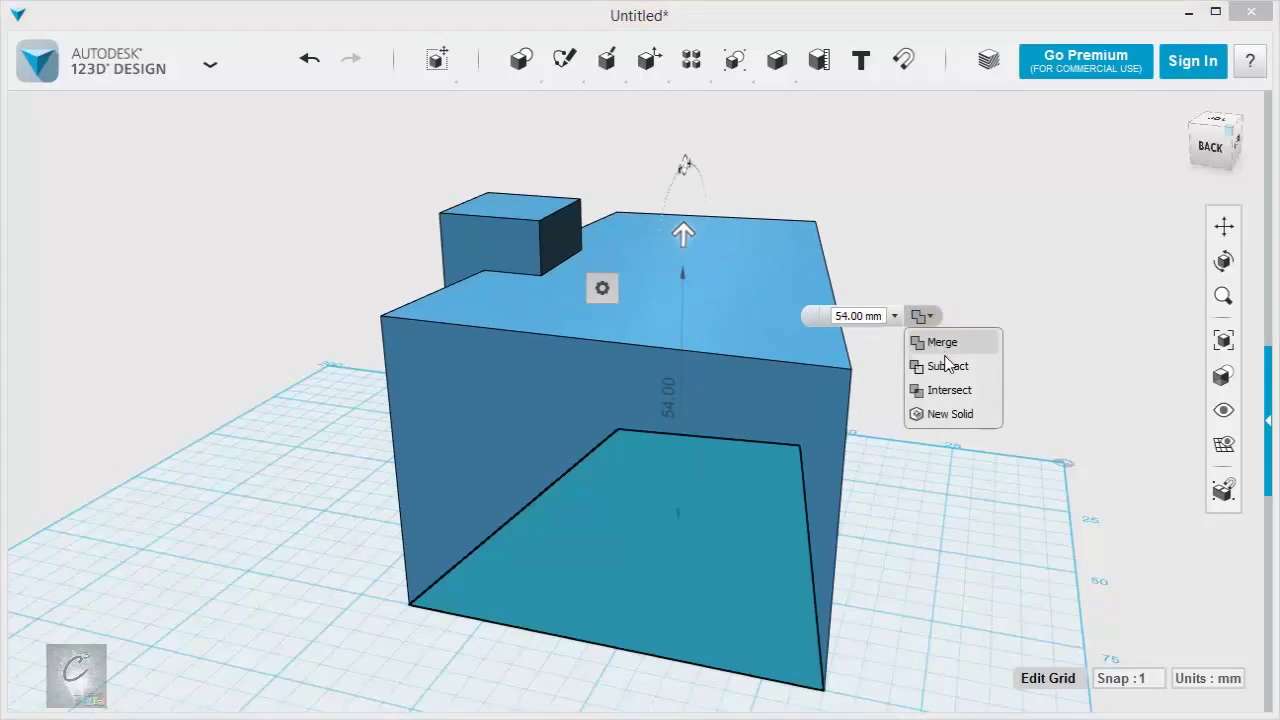
click(955, 414)
click(1065, 528)
click(658, 425)
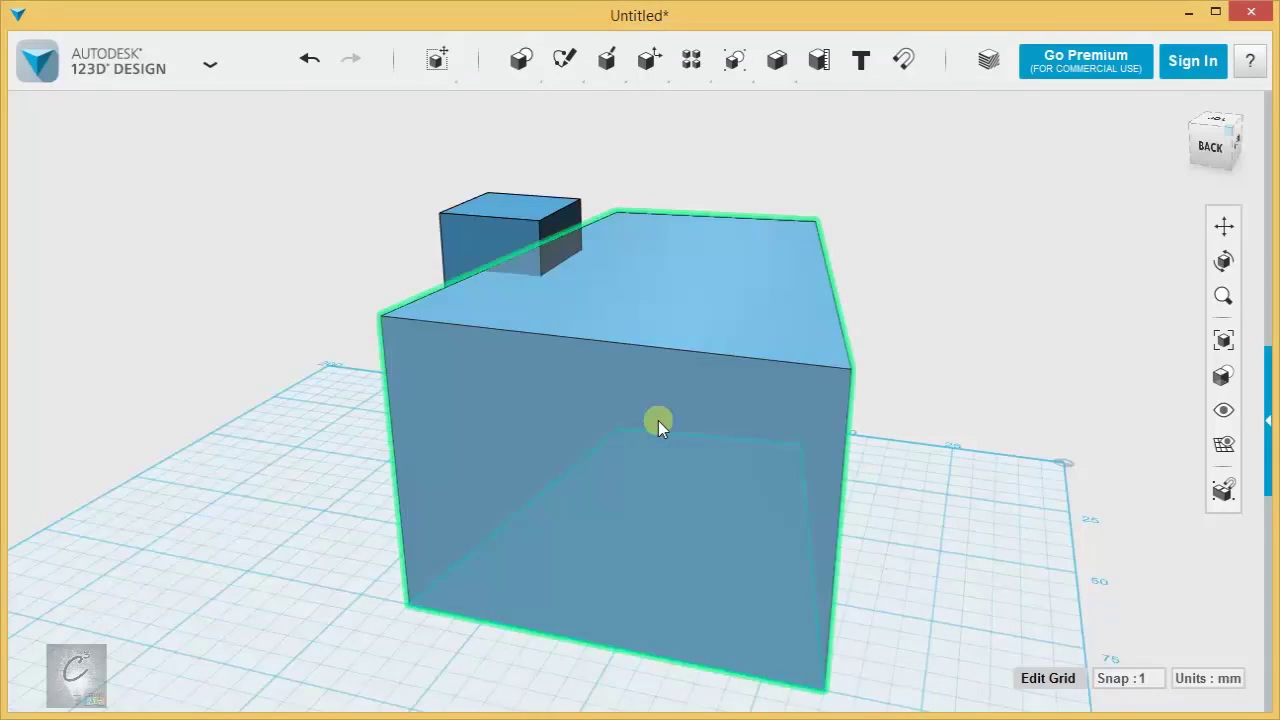
key(Delete)
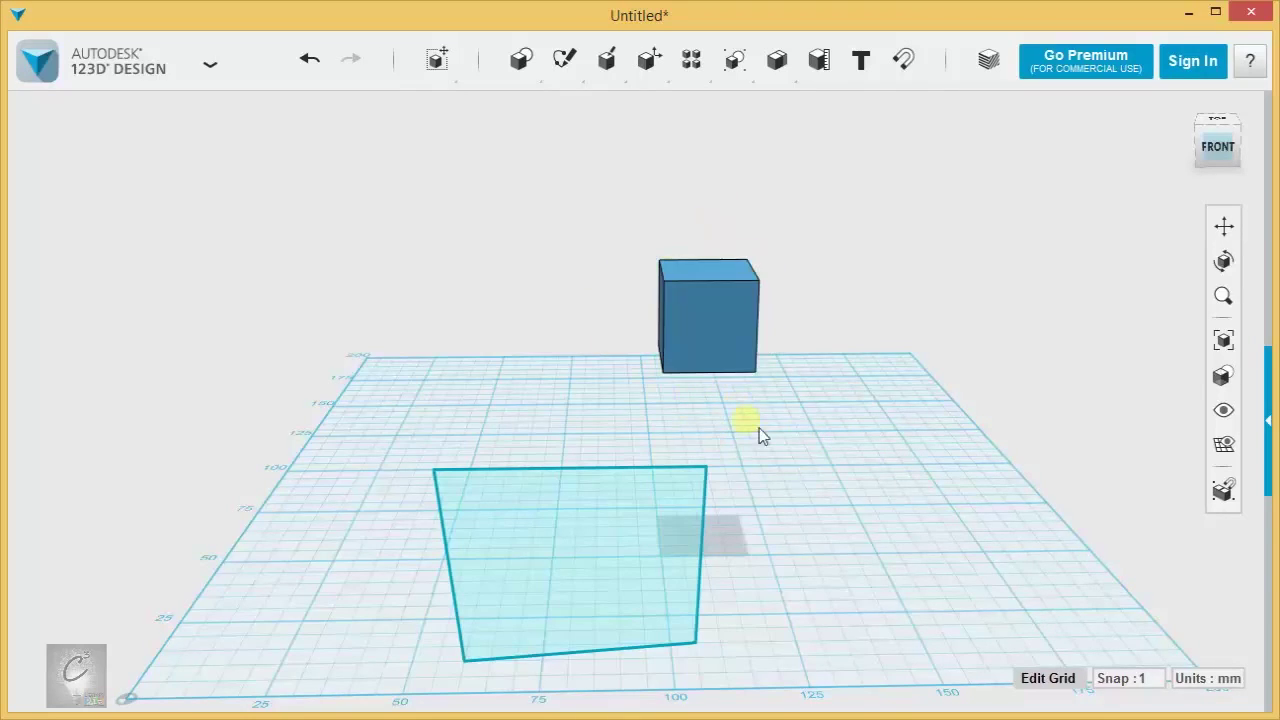
mouse_move(649, 58)
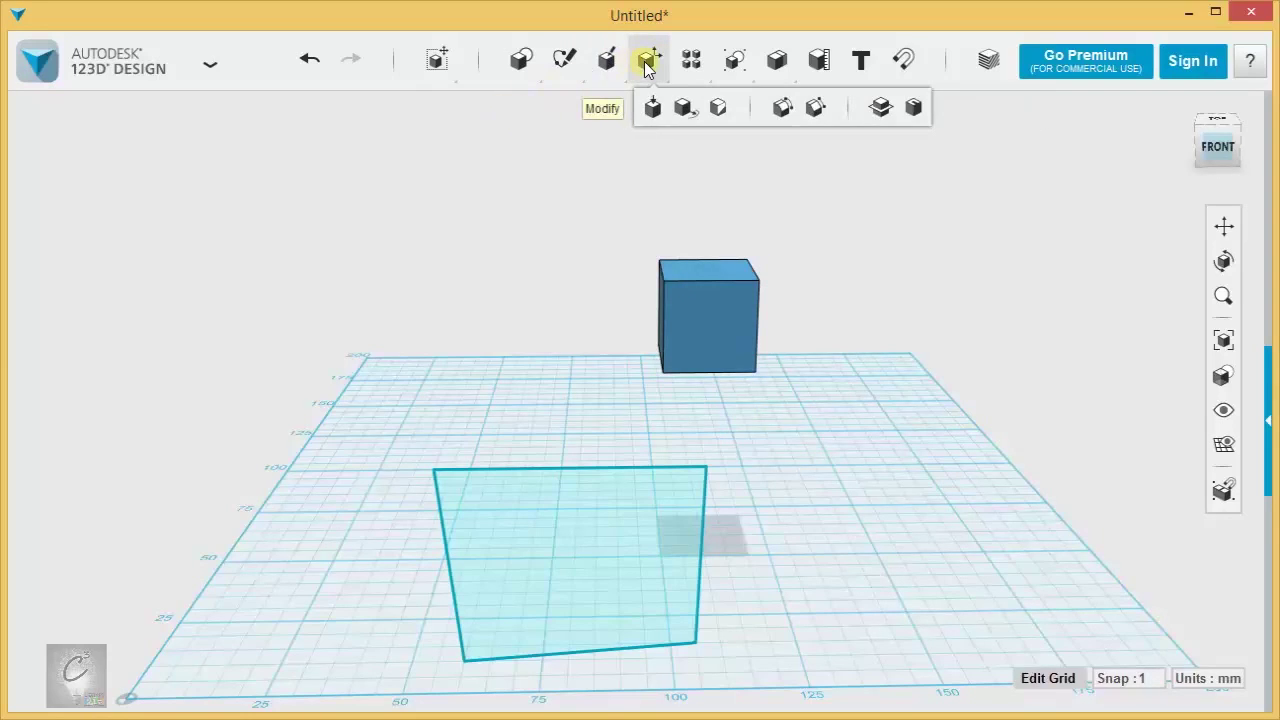
click(881, 115)
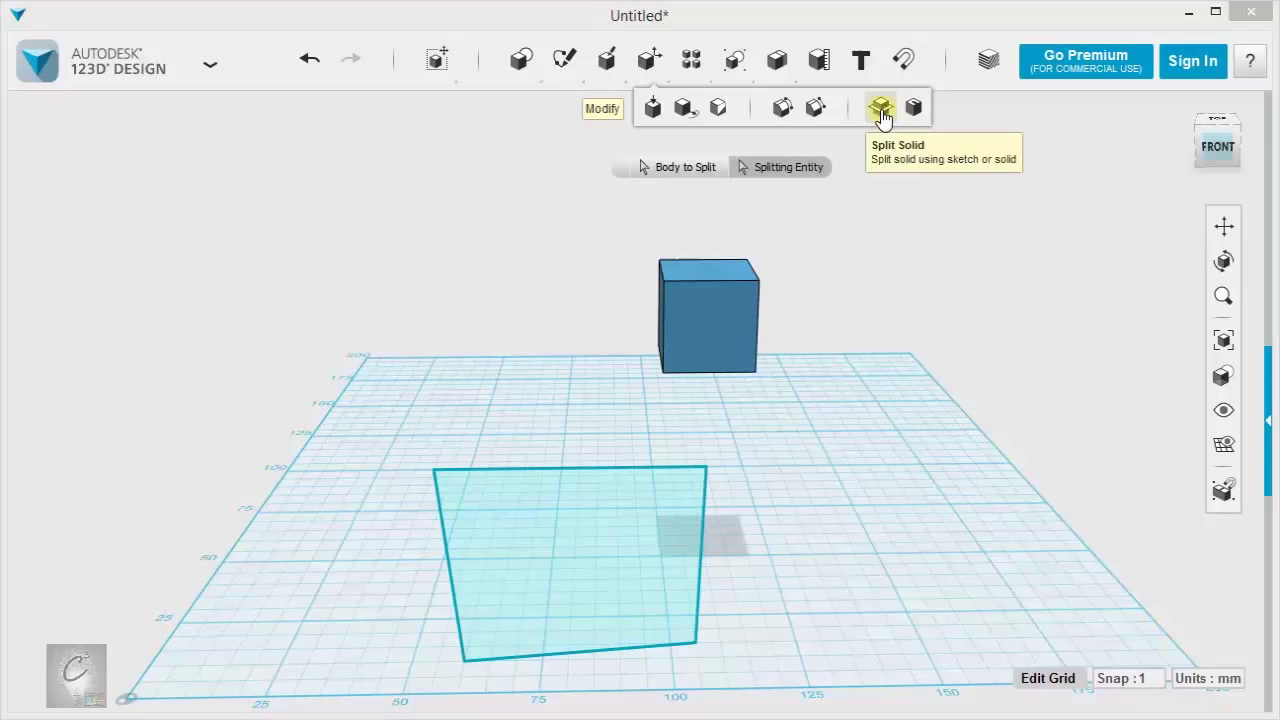
right_drag(802, 309, 906, 295)
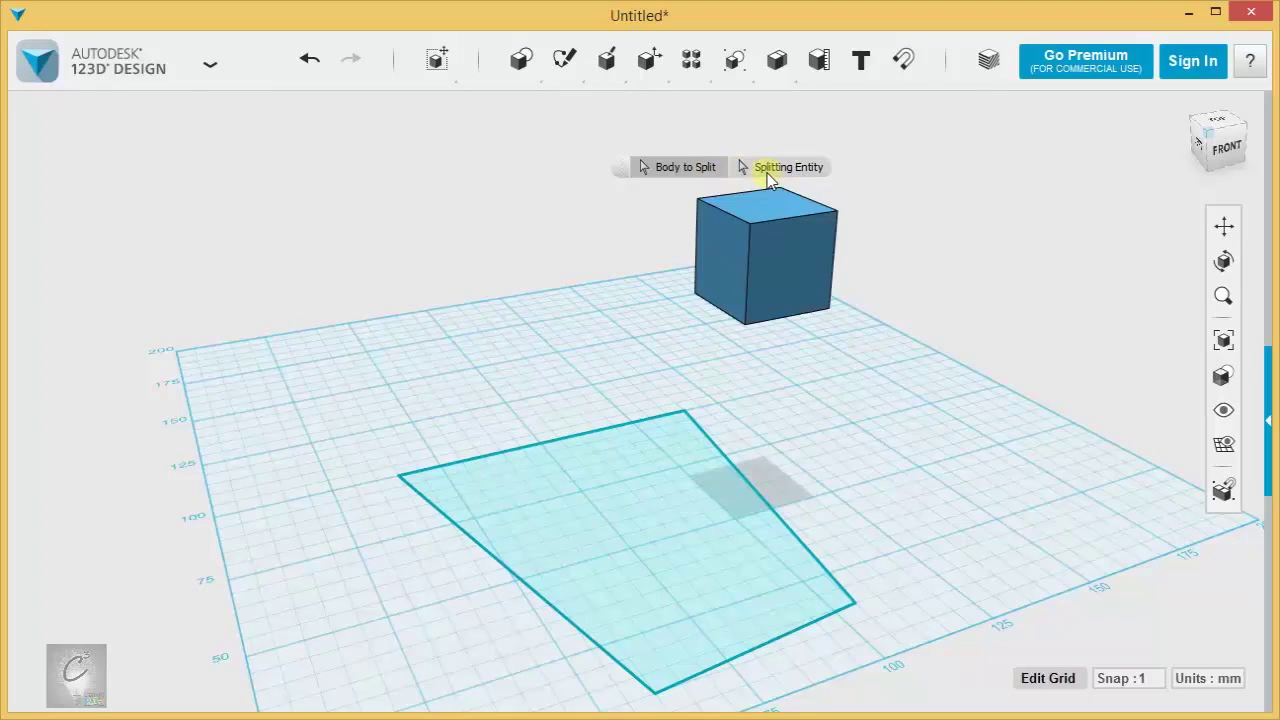
- Insert a cylinder primitive onto the front face of the raised box
mouse_move(979, 254)
right_down()
mouse_move(943, 307)
mouse_move(966, 303)
right_up()
middle_drag(966, 303, 650, 240)
mouse_move(566, 76)
mouse_move(521, 60)
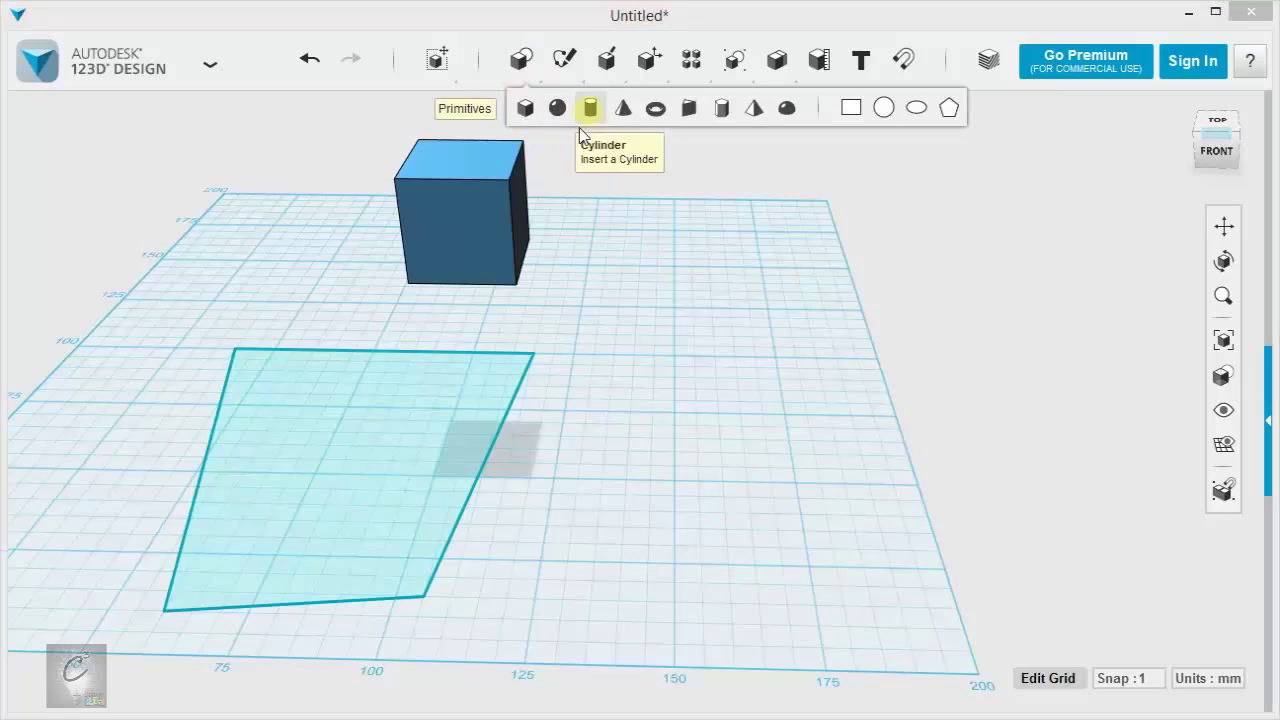
click(586, 108)
click(470, 230)
- Move the cylinder along its axis so it partly penetrates the box
right_drag(470, 230, 665, 276)
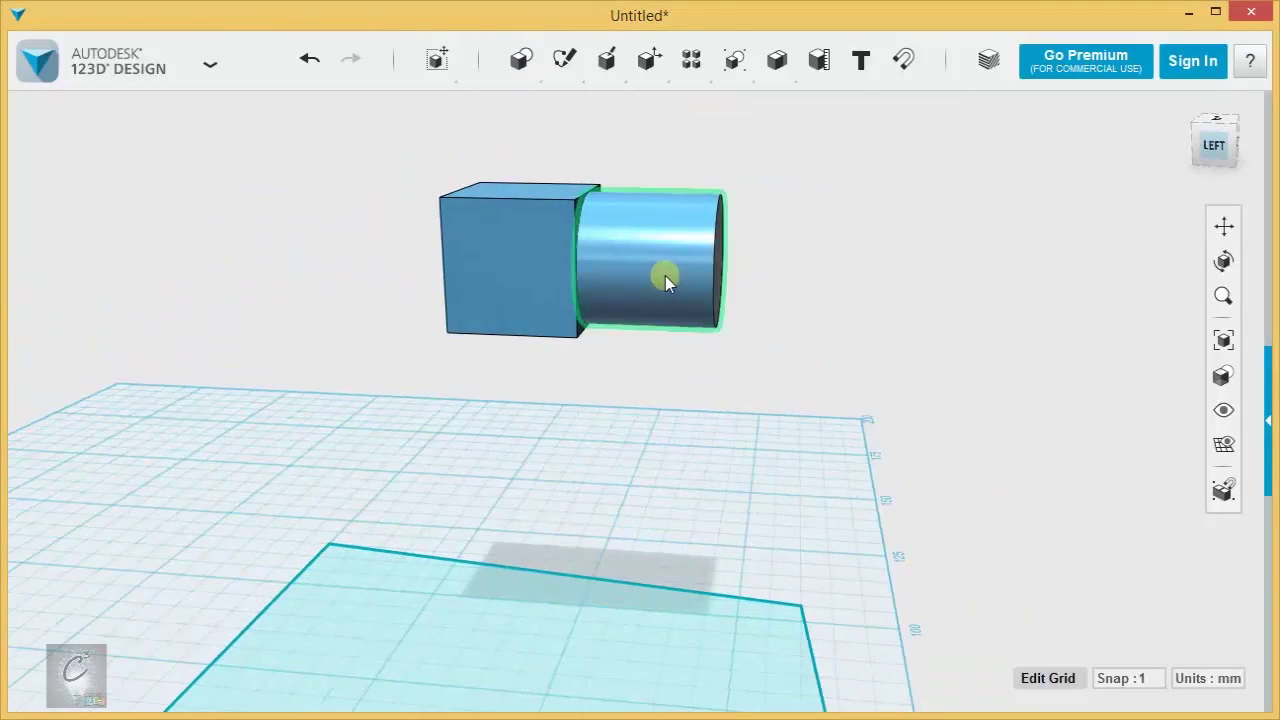
click(665, 276)
click(493, 667)
drag(723, 262, 678, 263)
click(728, 279)
- Try a Combine Subtract with the box as the target solid and the cylinder as the source
scroll(736, 276, up, 3)
mouse_move(778, 64)
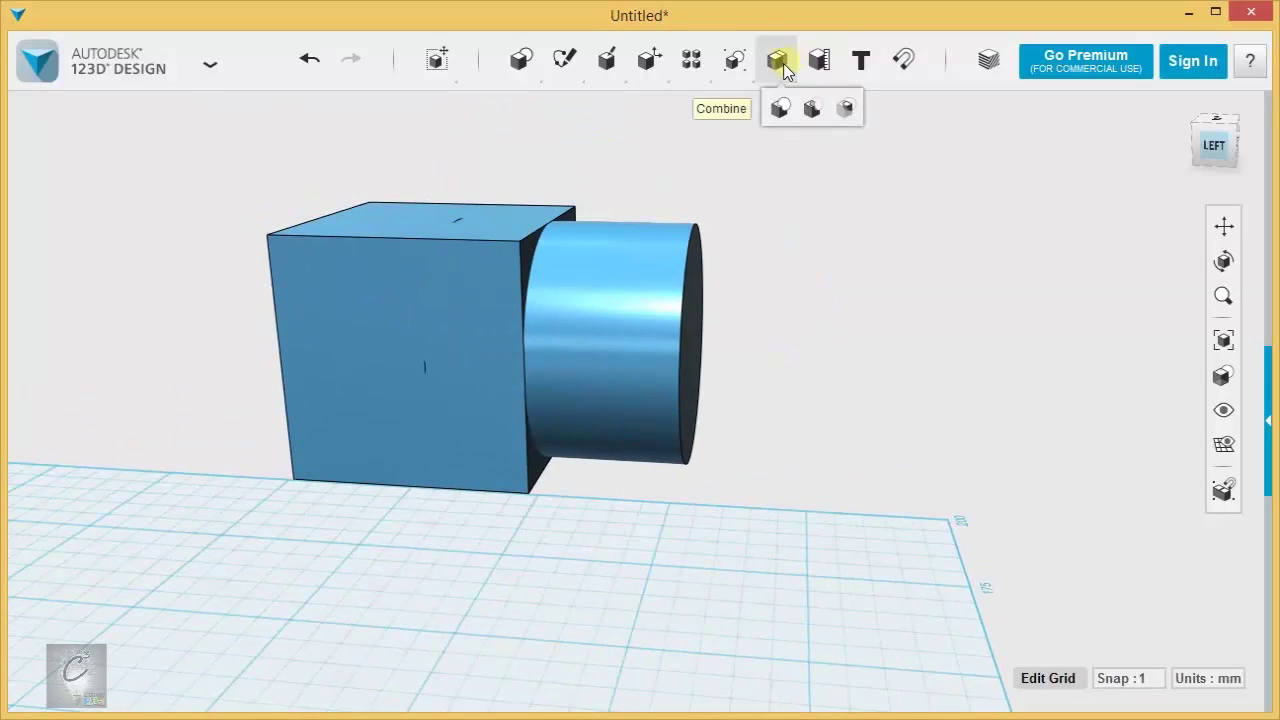
click(811, 110)
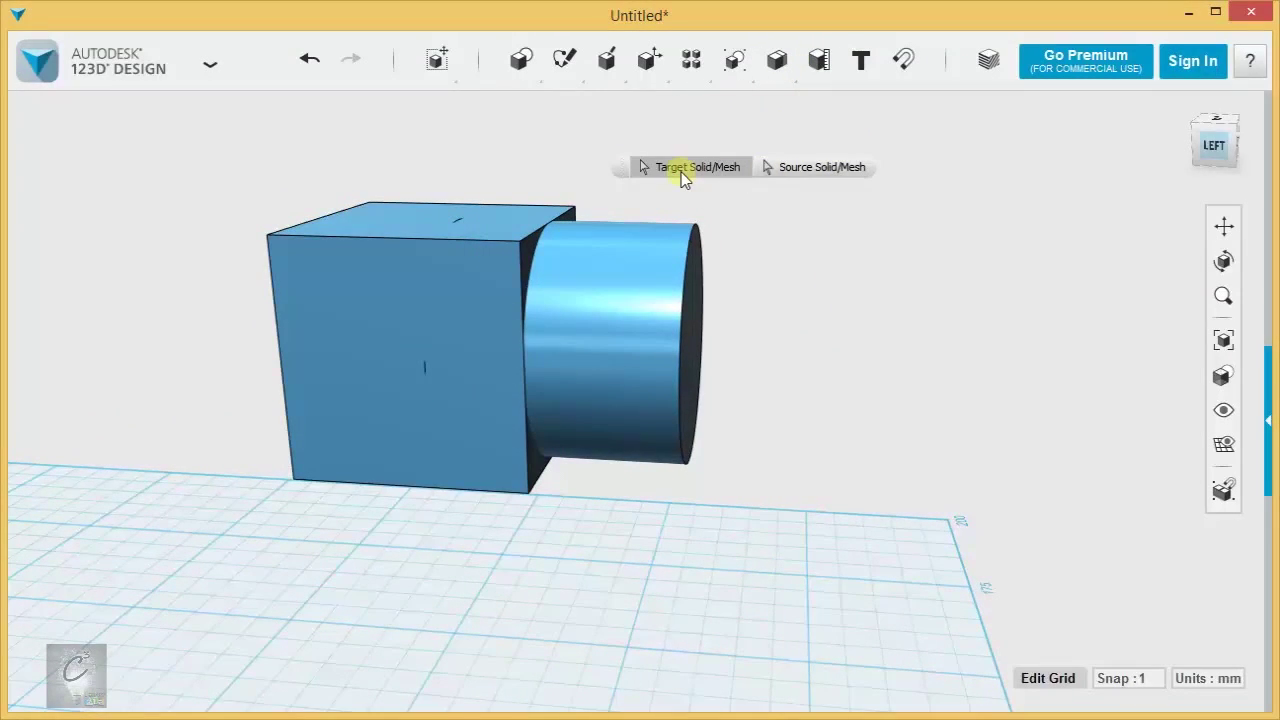
click(322, 360)
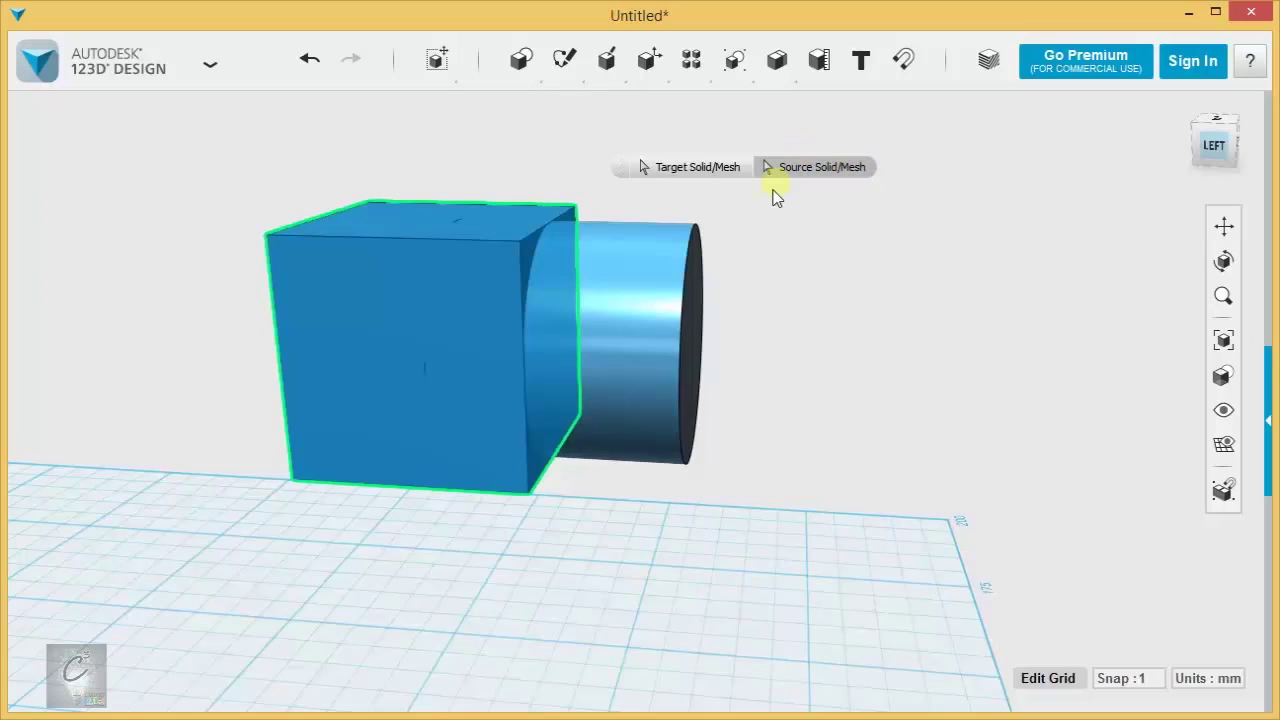
click(635, 276)
click(918, 327)
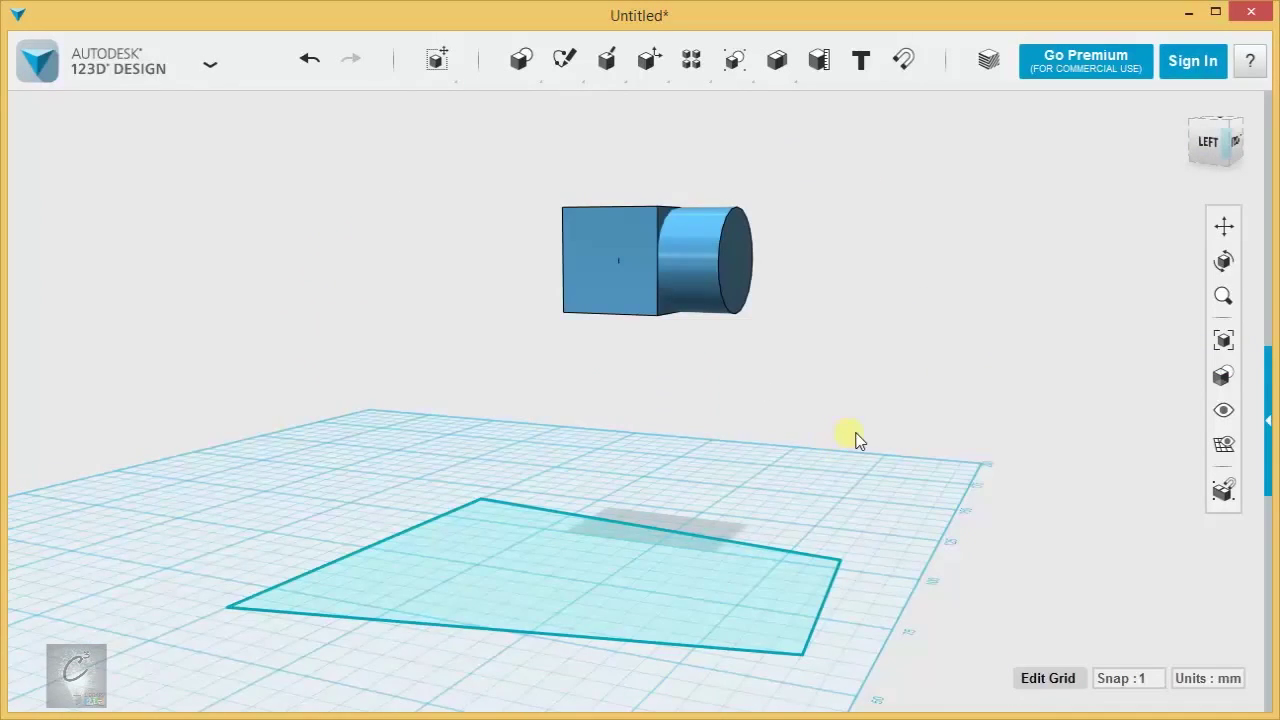
- Delete the cylinder attached to the box's front face
right_drag(856, 440, 828, 467)
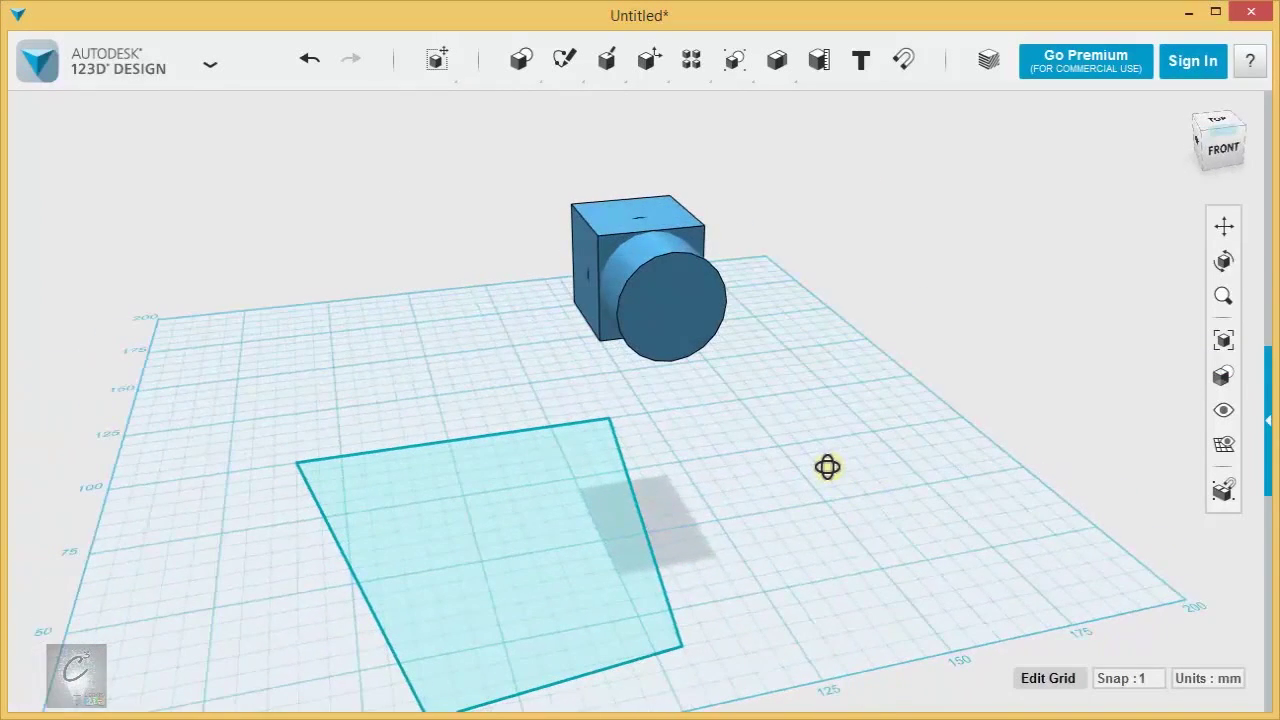
click(657, 331)
key(Delete)
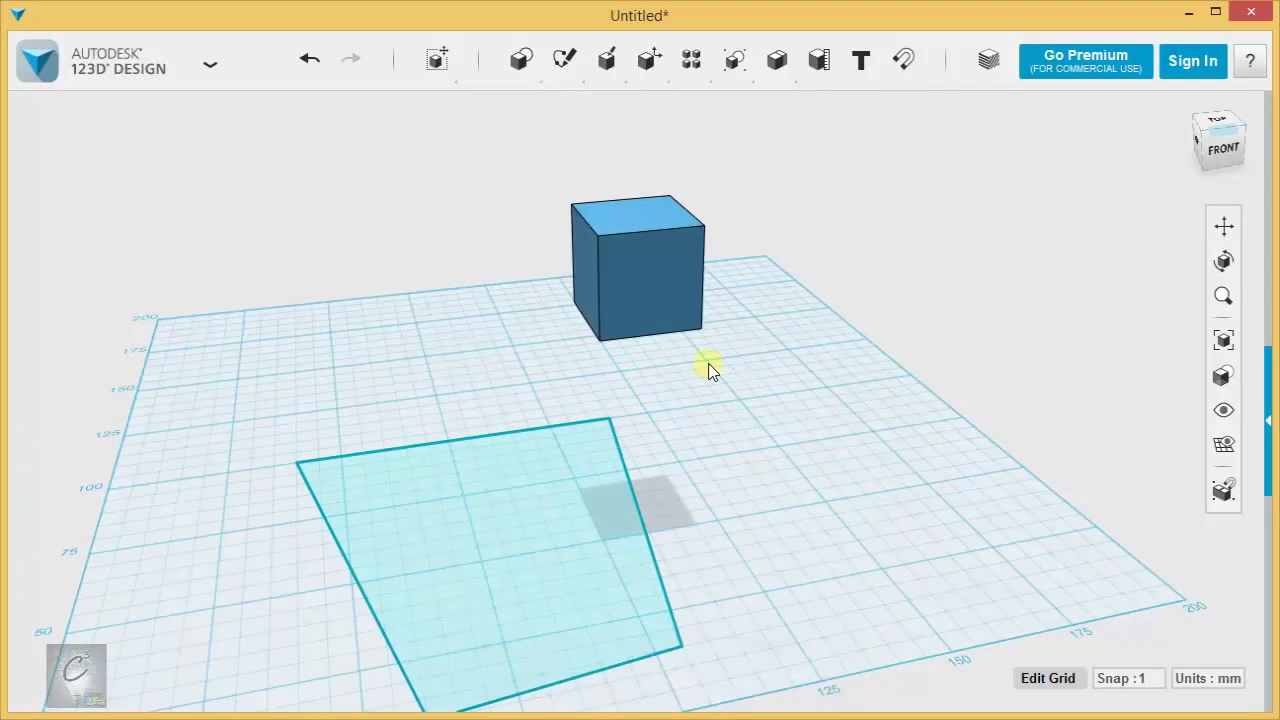
- Split the raised box with Split Solid, using the four-sided sketch on the grid as the splitting entity
mouse_move(649, 60)
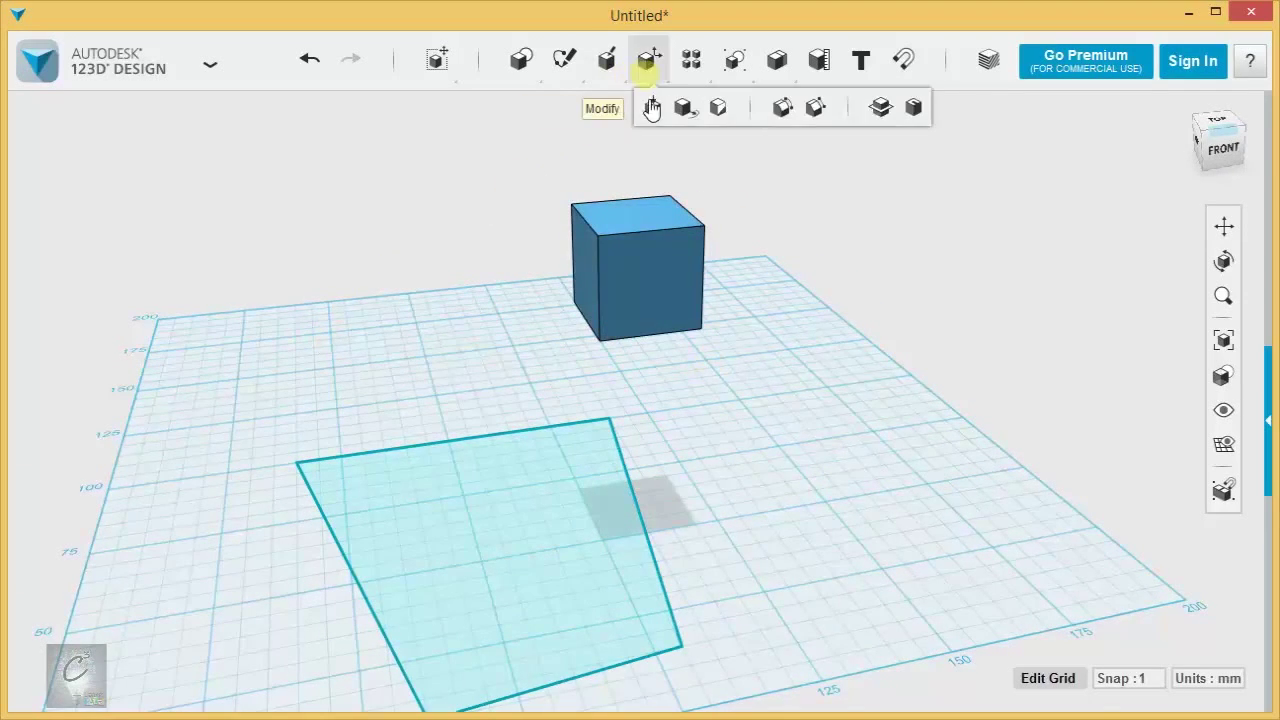
click(881, 110)
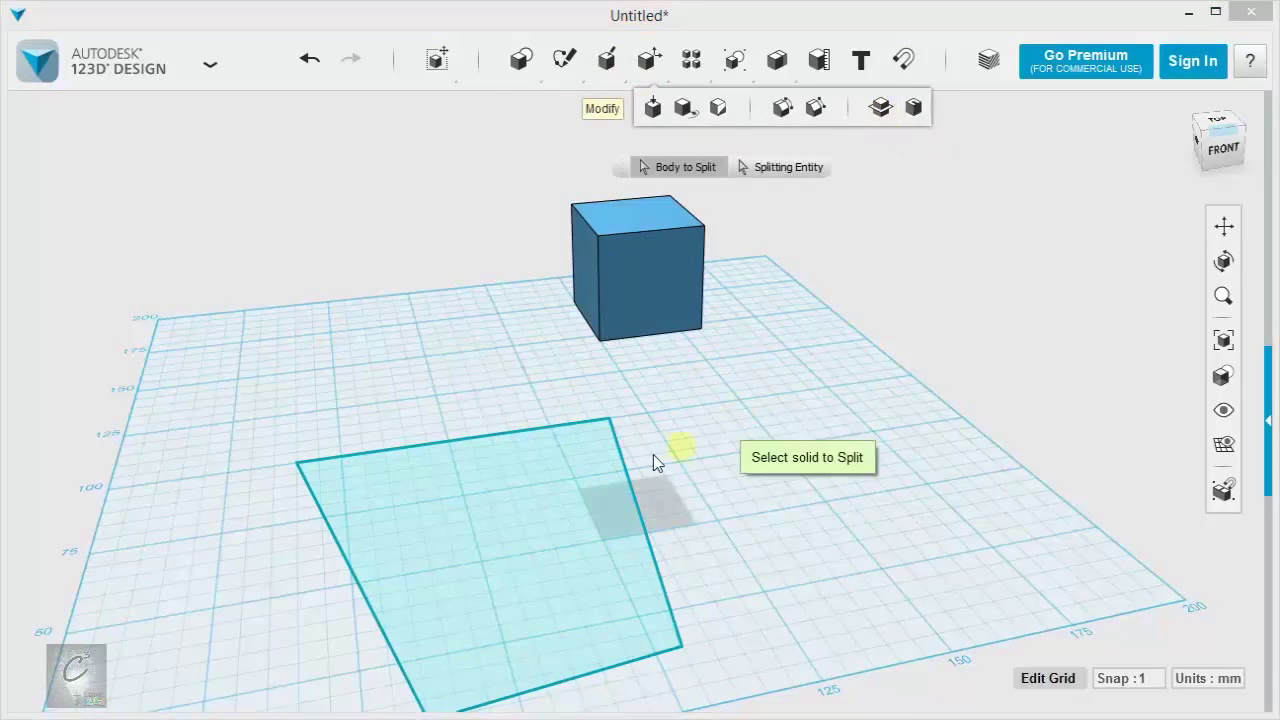
click(615, 243)
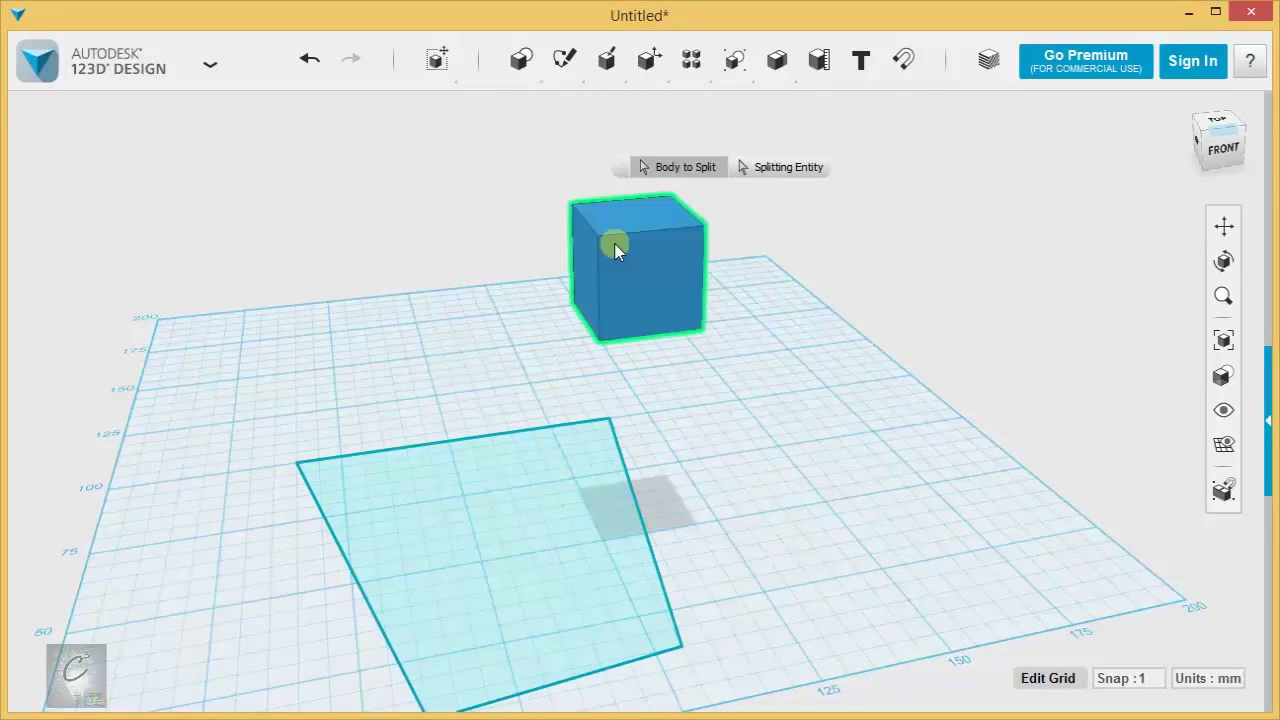
click(778, 170)
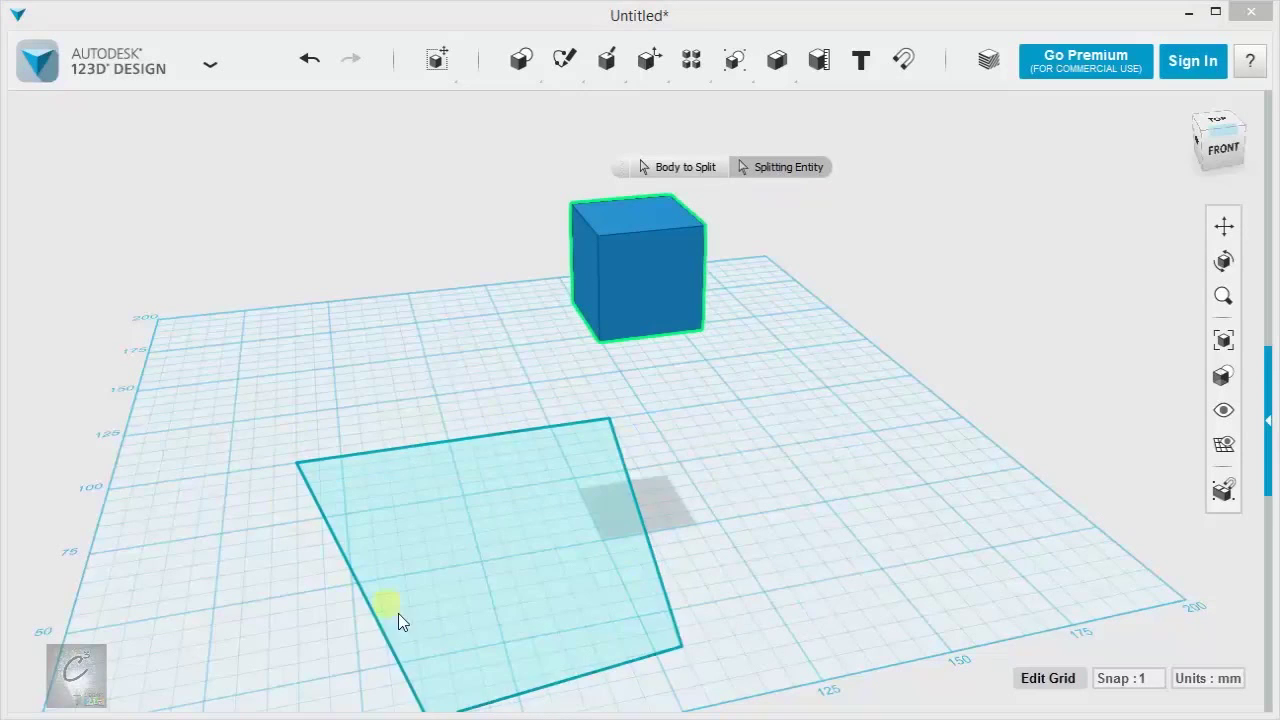
click(626, 490)
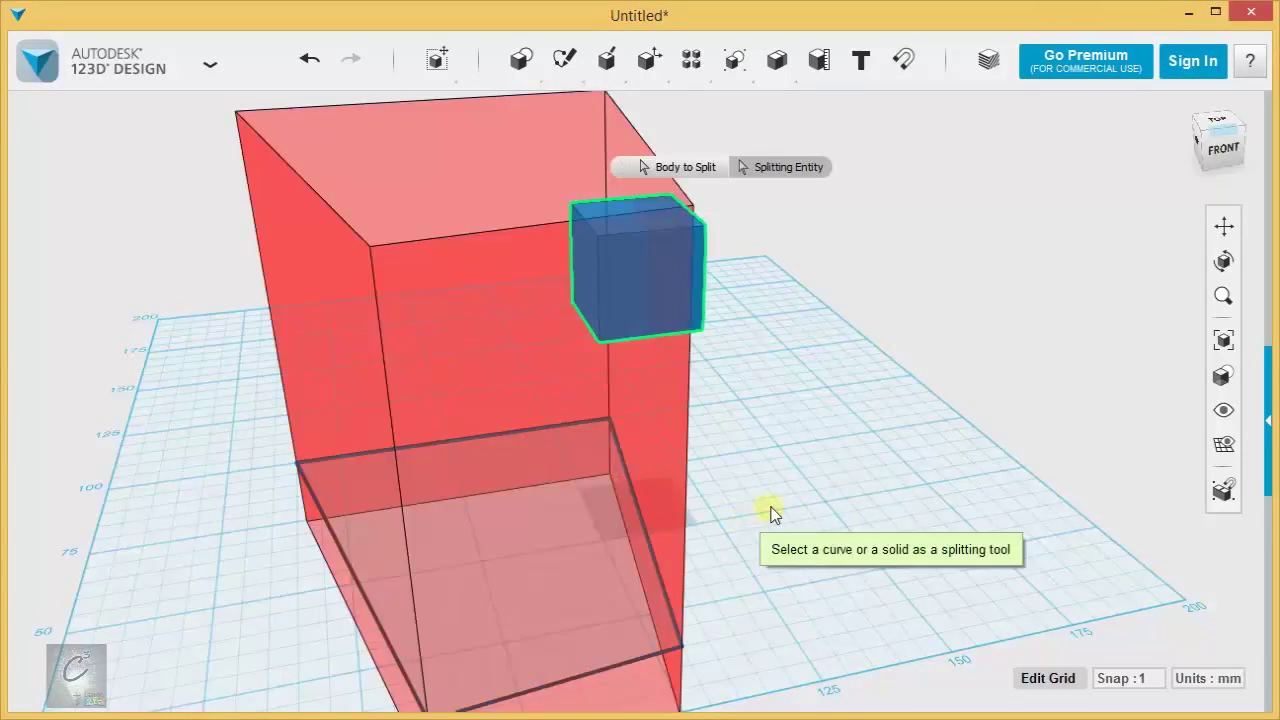
right_drag(766, 514, 750, 455)
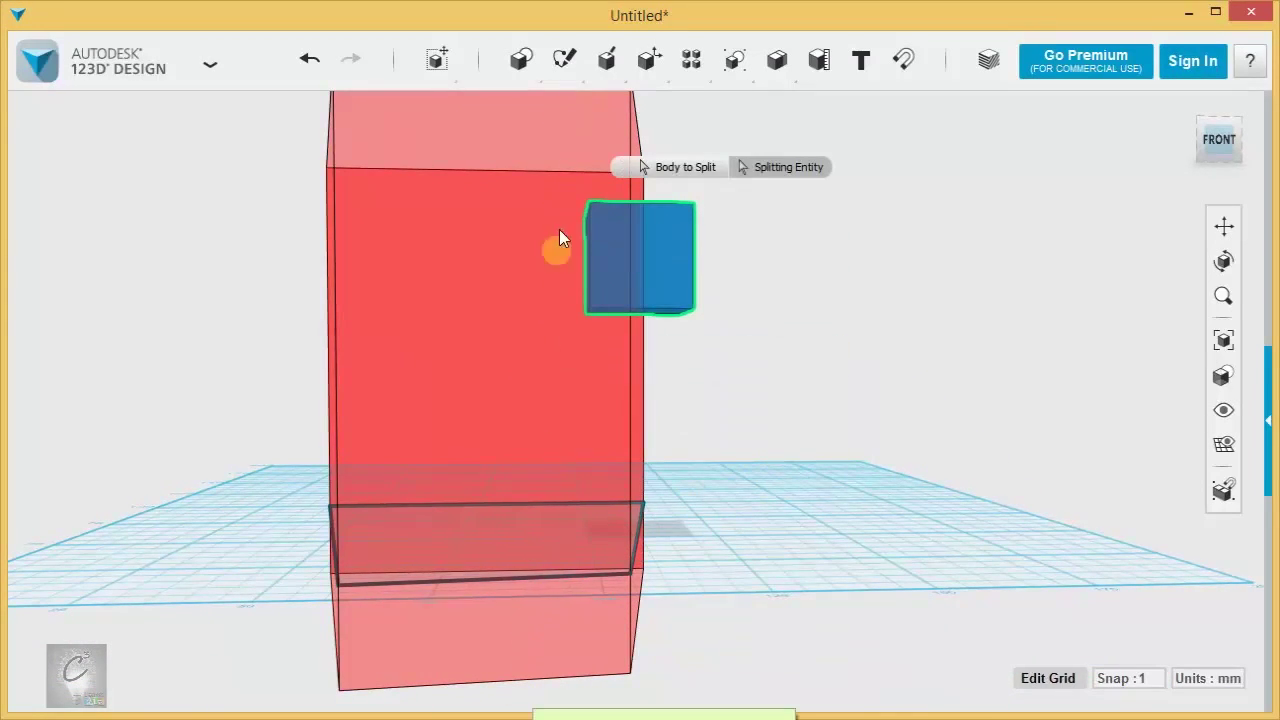
right_drag(786, 286, 735, 298)
key(Return)
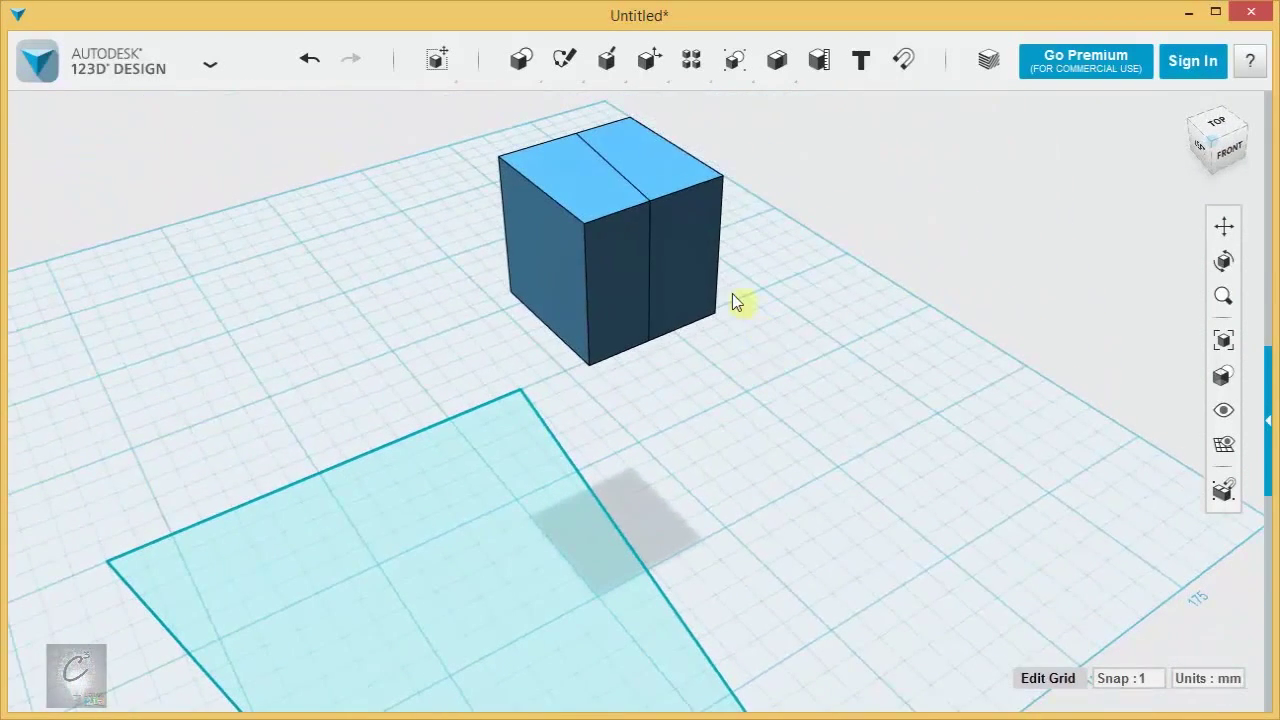
- Pull the two box halves apart, and undo the moves and the split
drag(689, 260, 946, 386)
drag(560, 240, 234, 443)
click(766, 466)
key(ctrl+z)
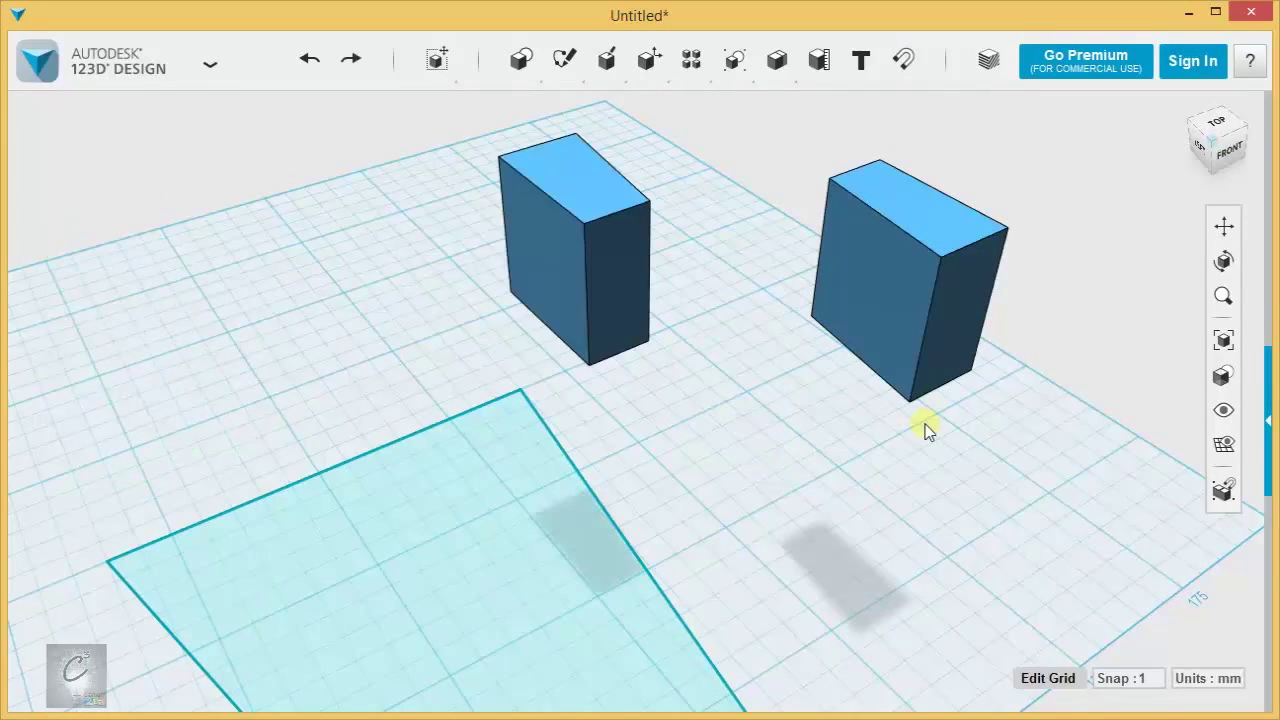
key(ctrl+z)
- Insert a cylinder primitive onto the front face of the restored whole box
mouse_move(888, 423)
right_down()
mouse_move(840, 431)
mouse_move(851, 409)
mouse_move(865, 418)
right_up()
scroll(871, 422, down, 3)
scroll(766, 391, up, 5)
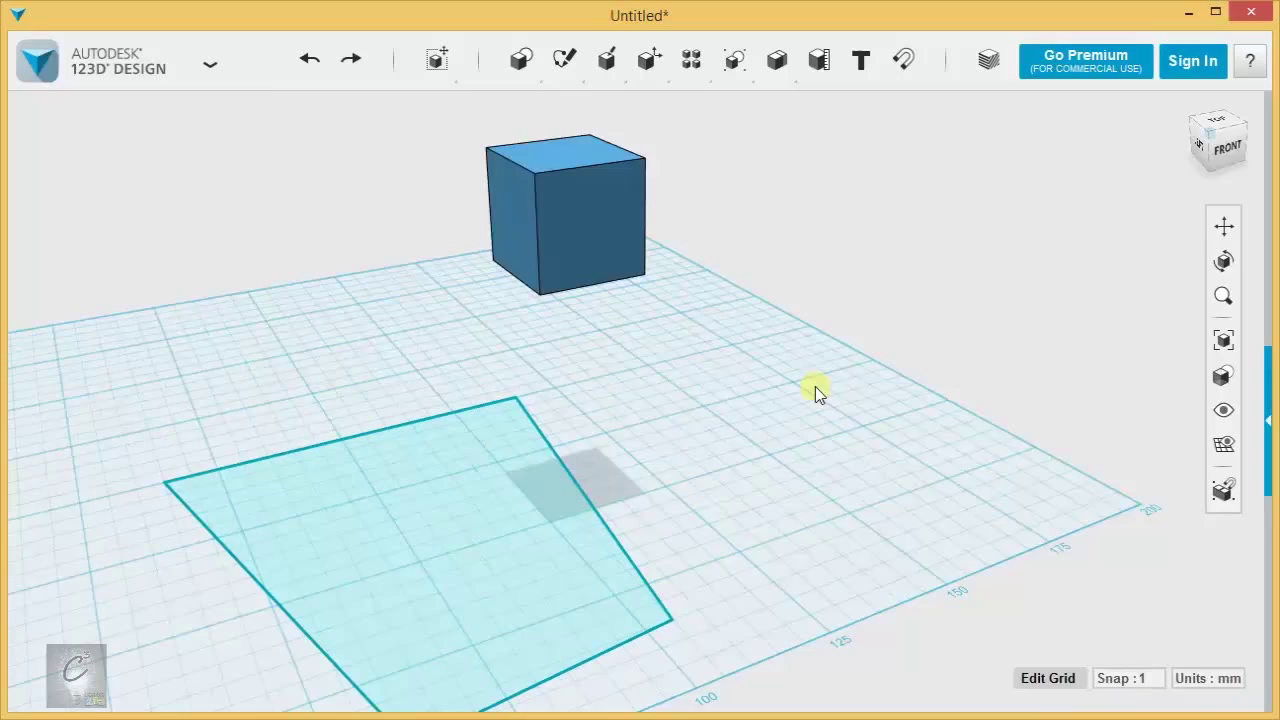
mouse_move(512, 63)
click(590, 107)
click(591, 236)
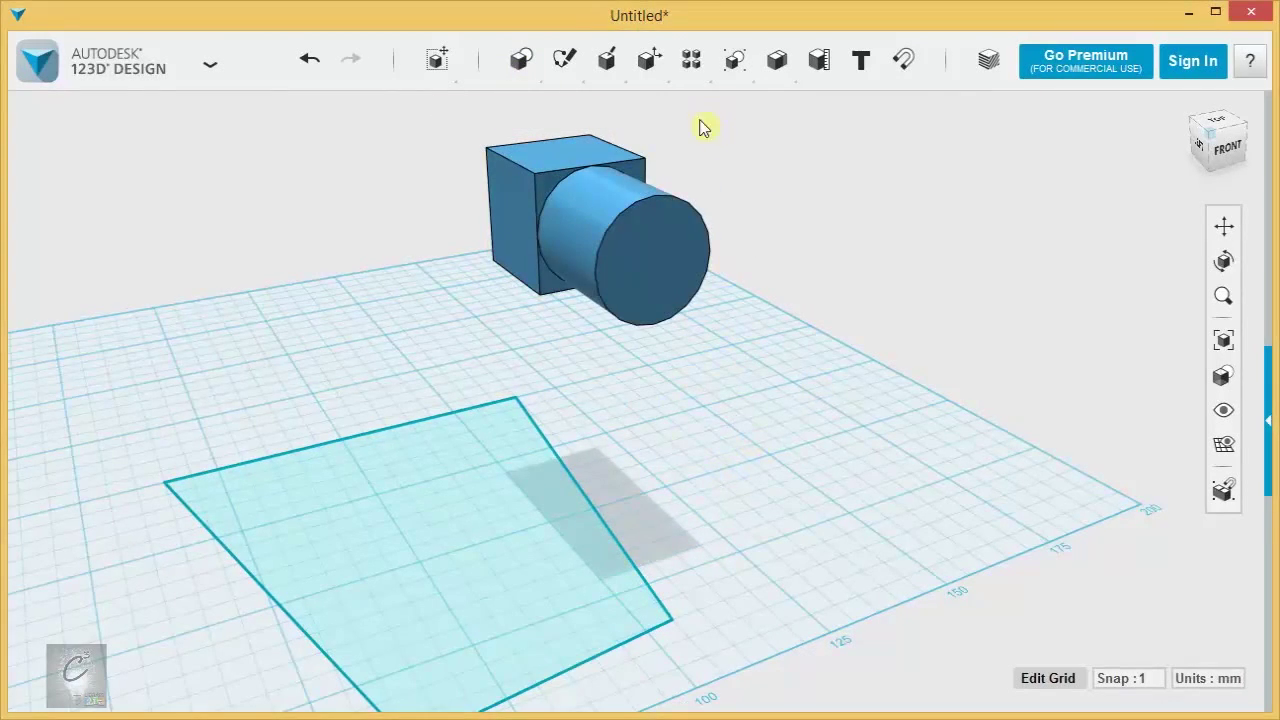
- Split both the raised box and the attached cylinder with Split Solid, using the four-sided sketch on the grid as the splitting entity
mouse_move(649, 59)
click(880, 110)
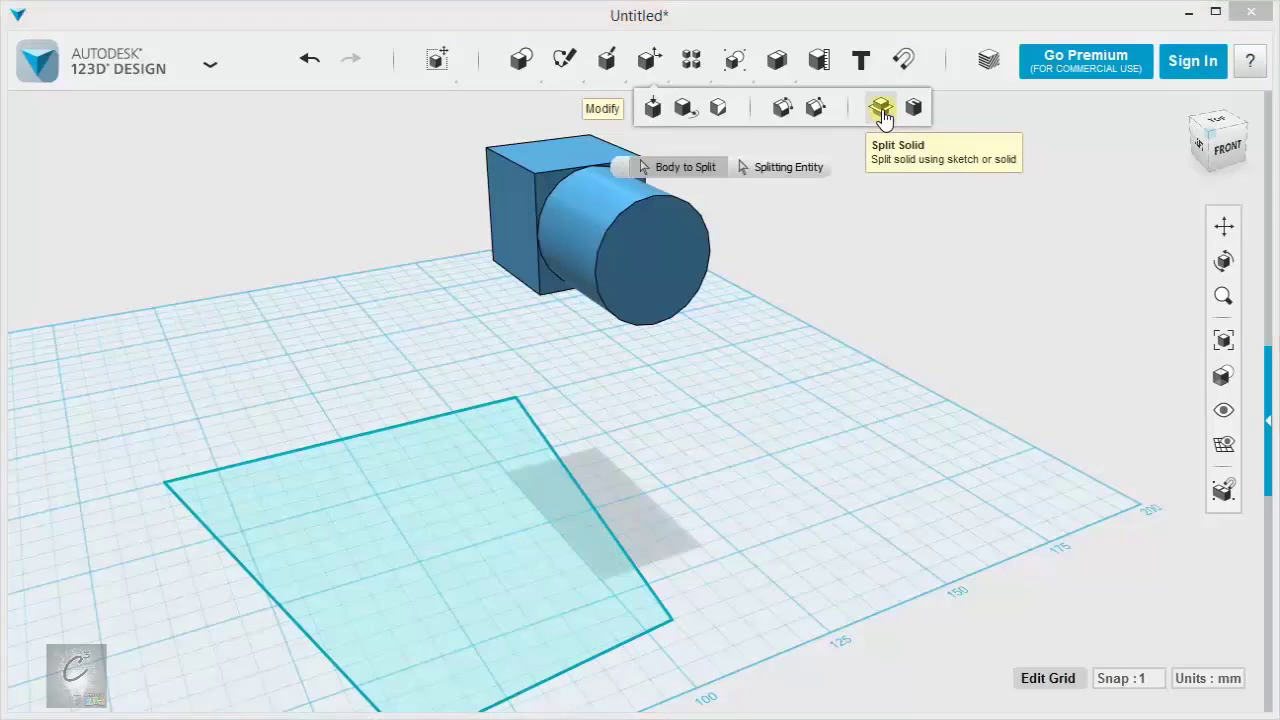
right_drag(766, 514, 780, 460)
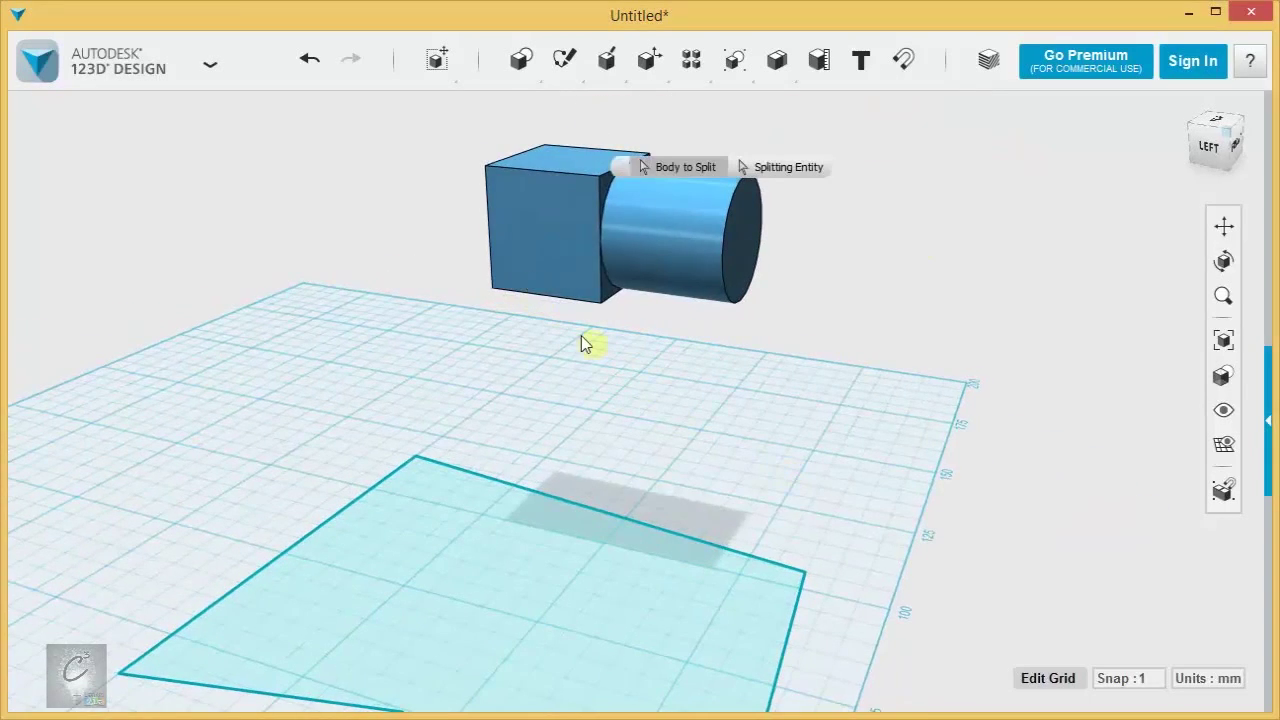
click(543, 243)
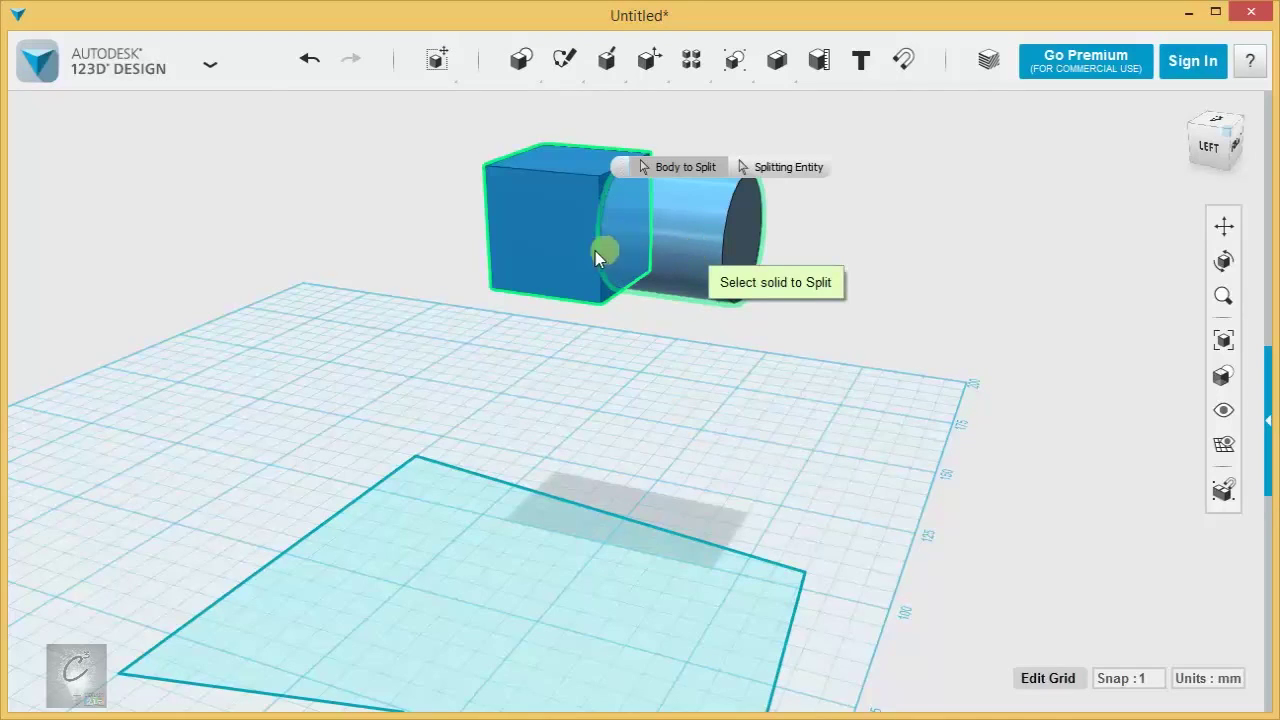
right_drag(727, 254, 834, 377)
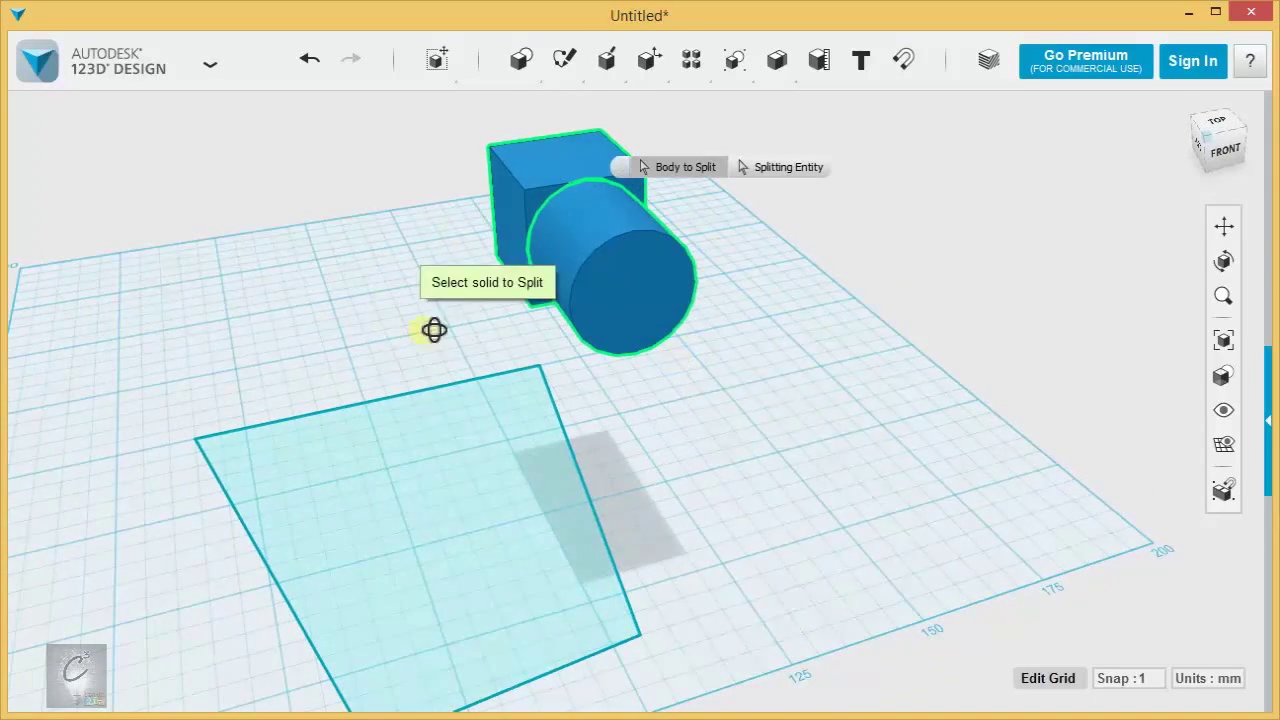
right_drag(434, 330, 506, 320)
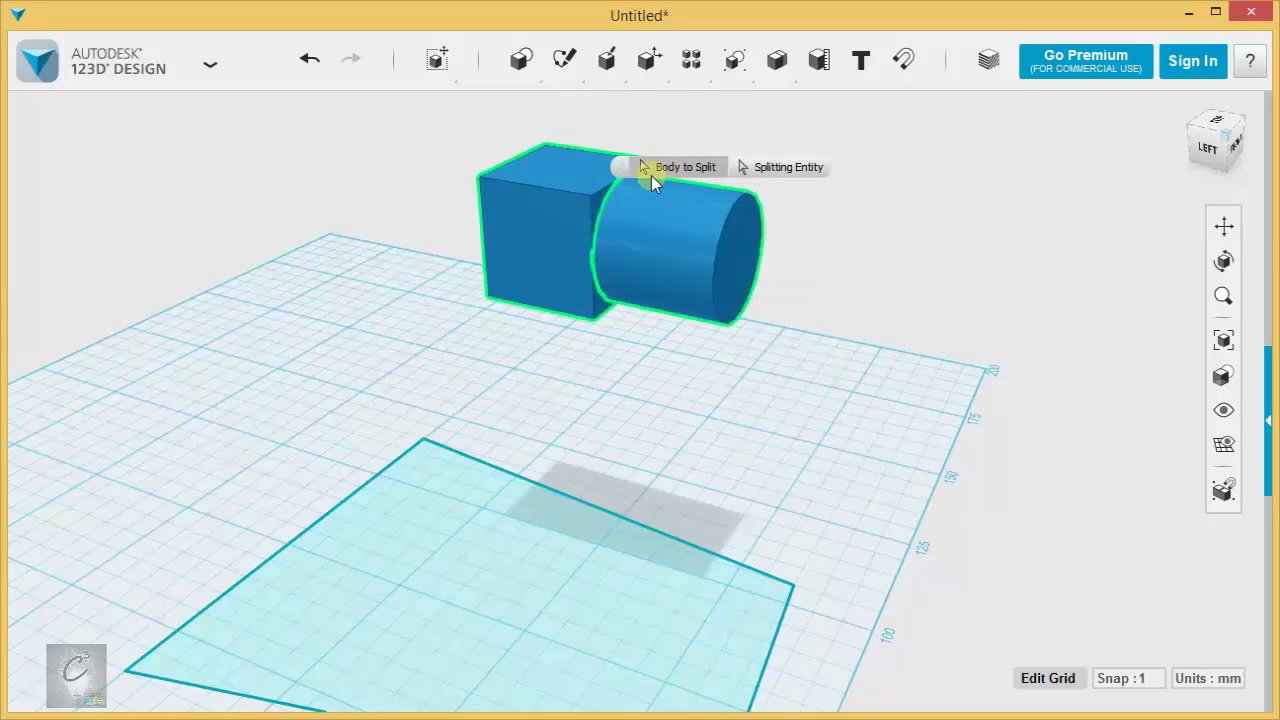
click(800, 166)
right_drag(894, 340, 483, 537)
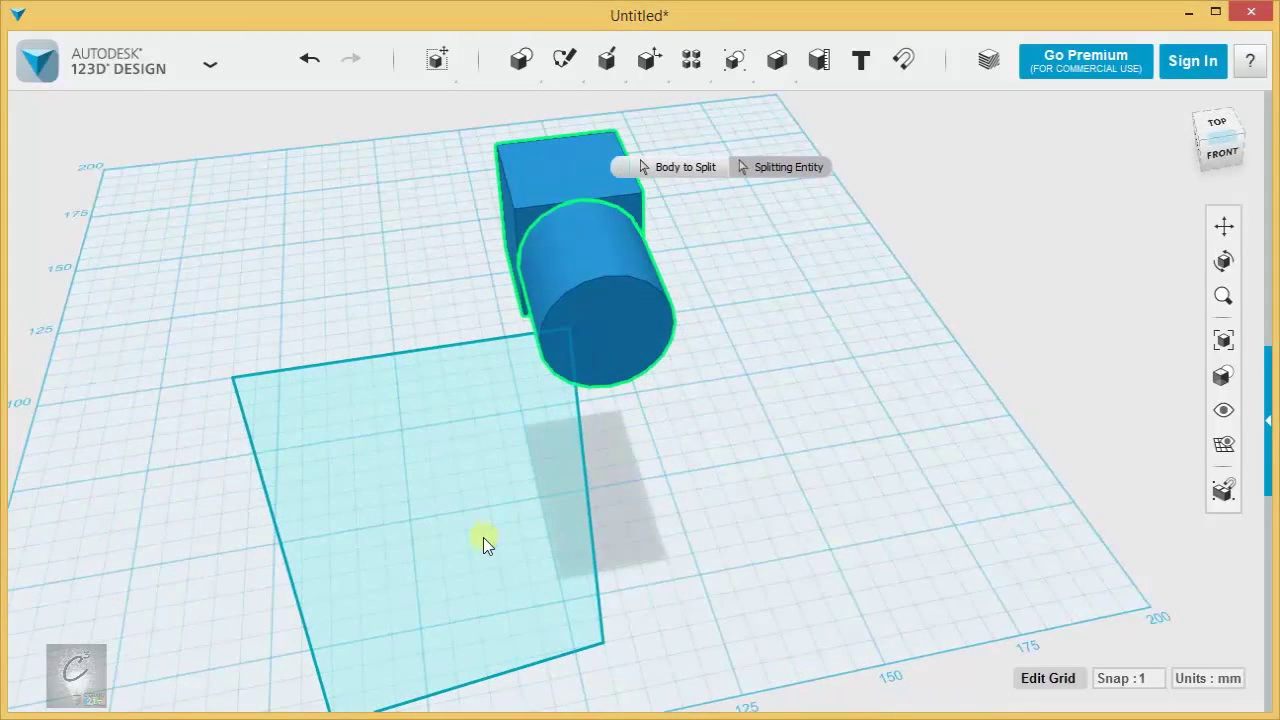
click(590, 541)
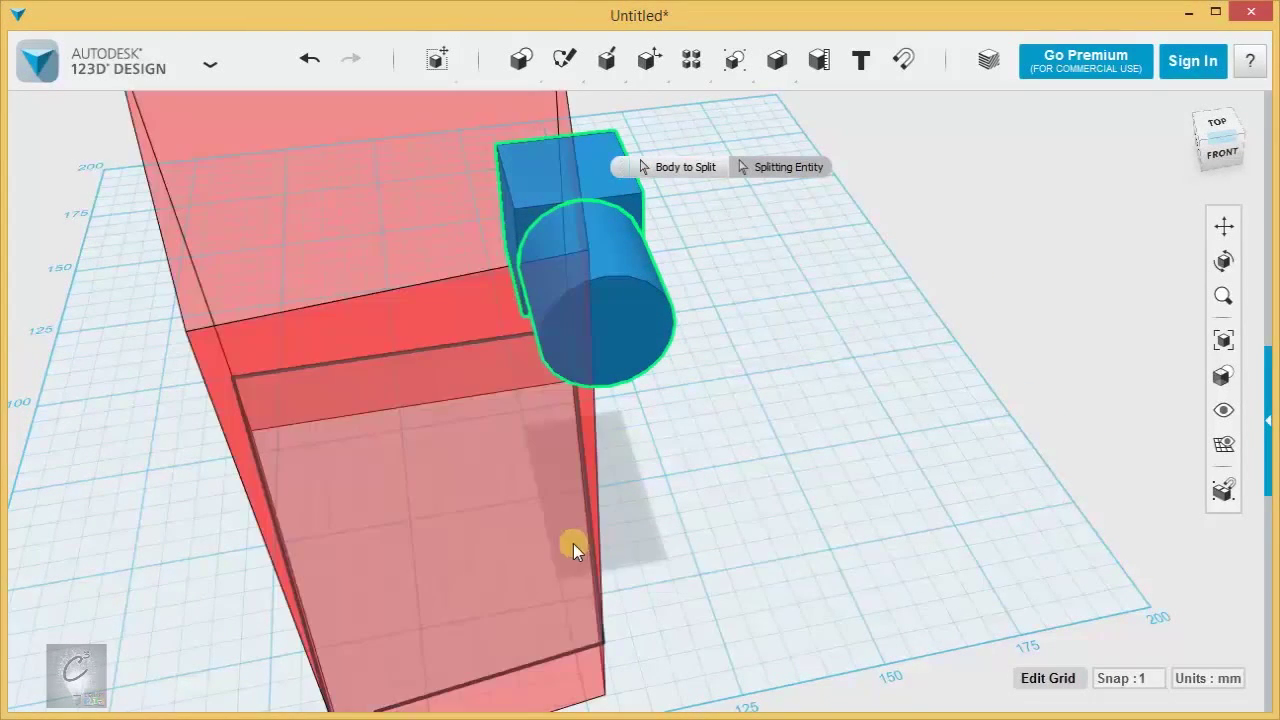
click(785, 462)
- Pull the split box and cylinder halves apart, and undo the moves and the solid split
right_drag(691, 475, 752, 466)
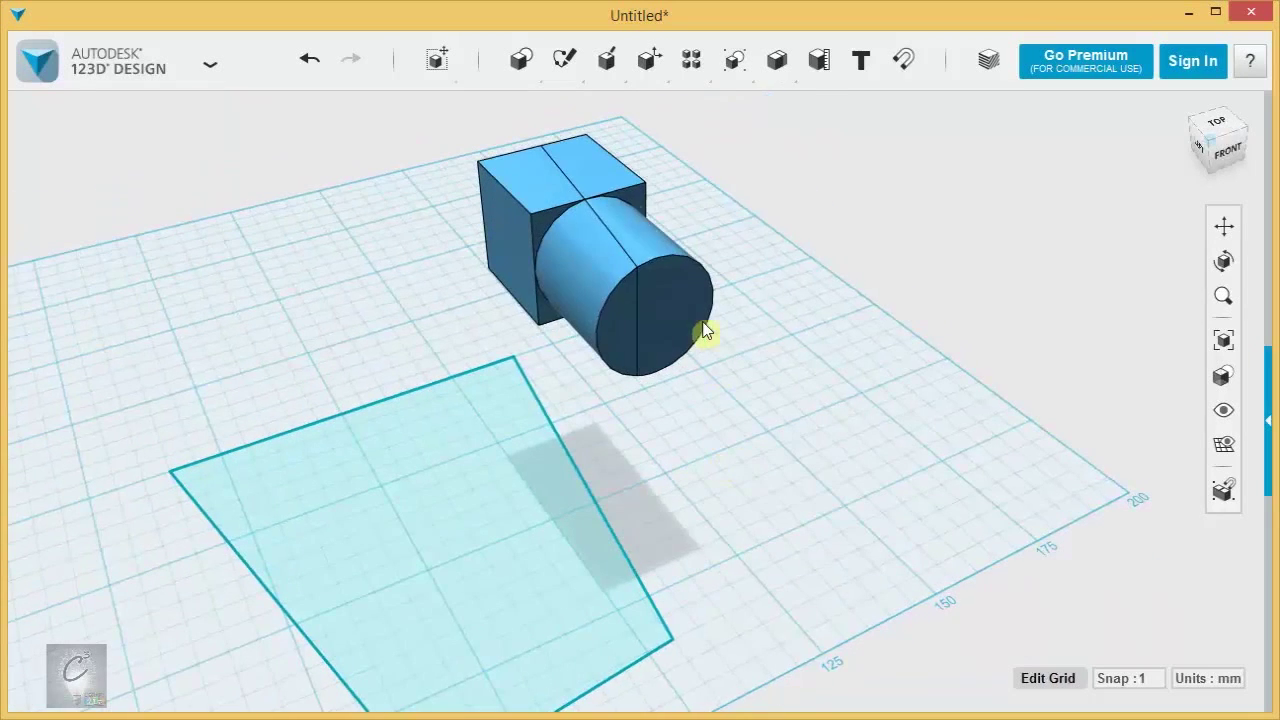
drag(688, 340, 800, 300)
drag(618, 355, 360, 420)
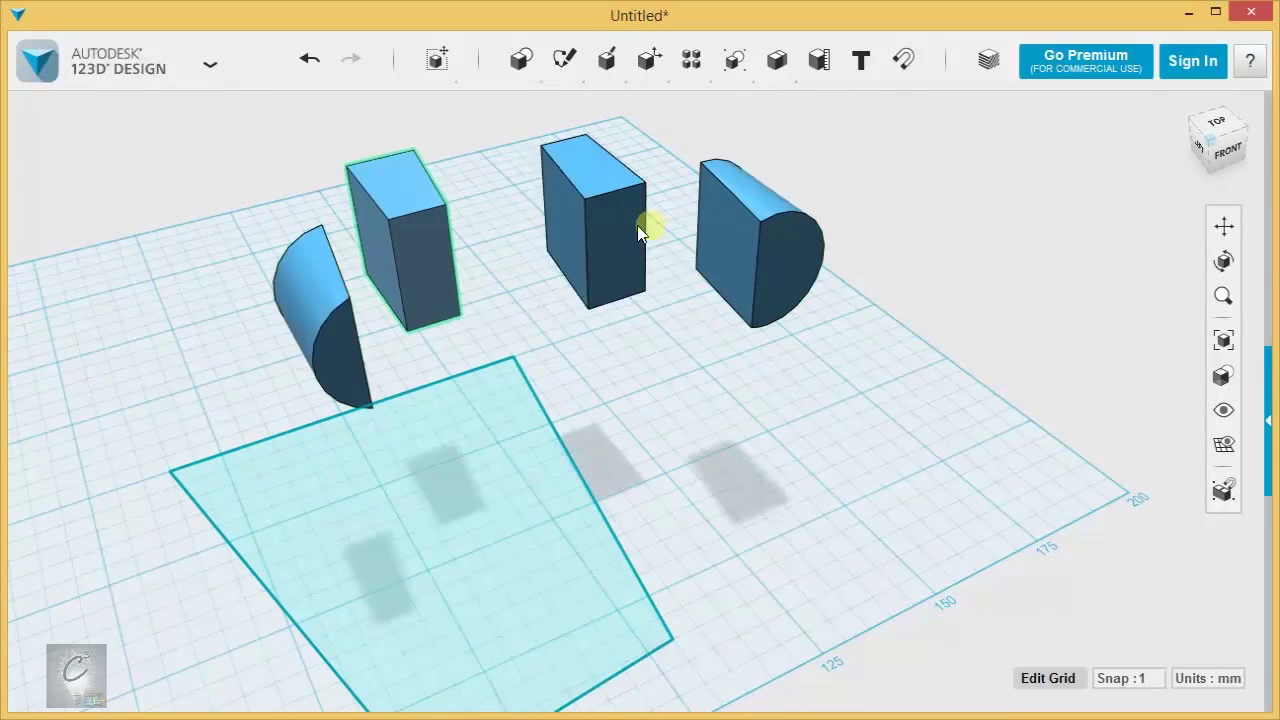
key(ctrl+z)
key(ctrl+z)
key(ctrl+z)
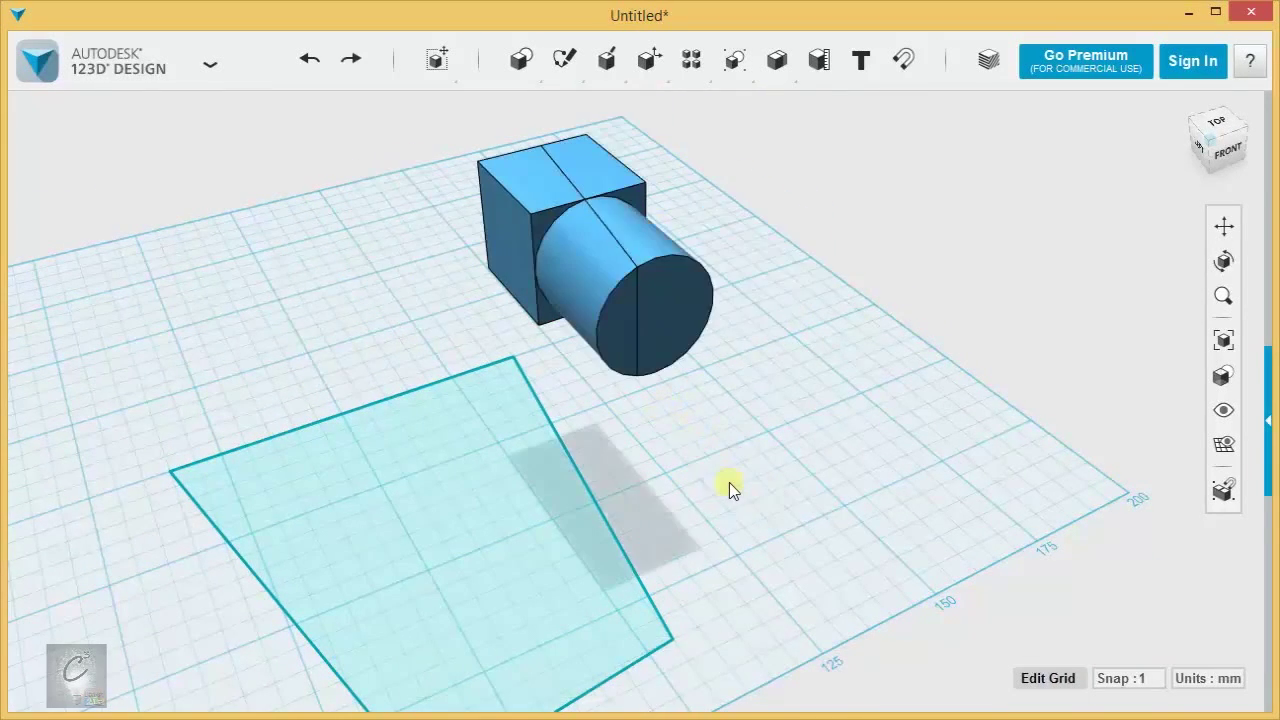
key(ctrl+z)
key(ctrl+z)
key(ctrl+y)
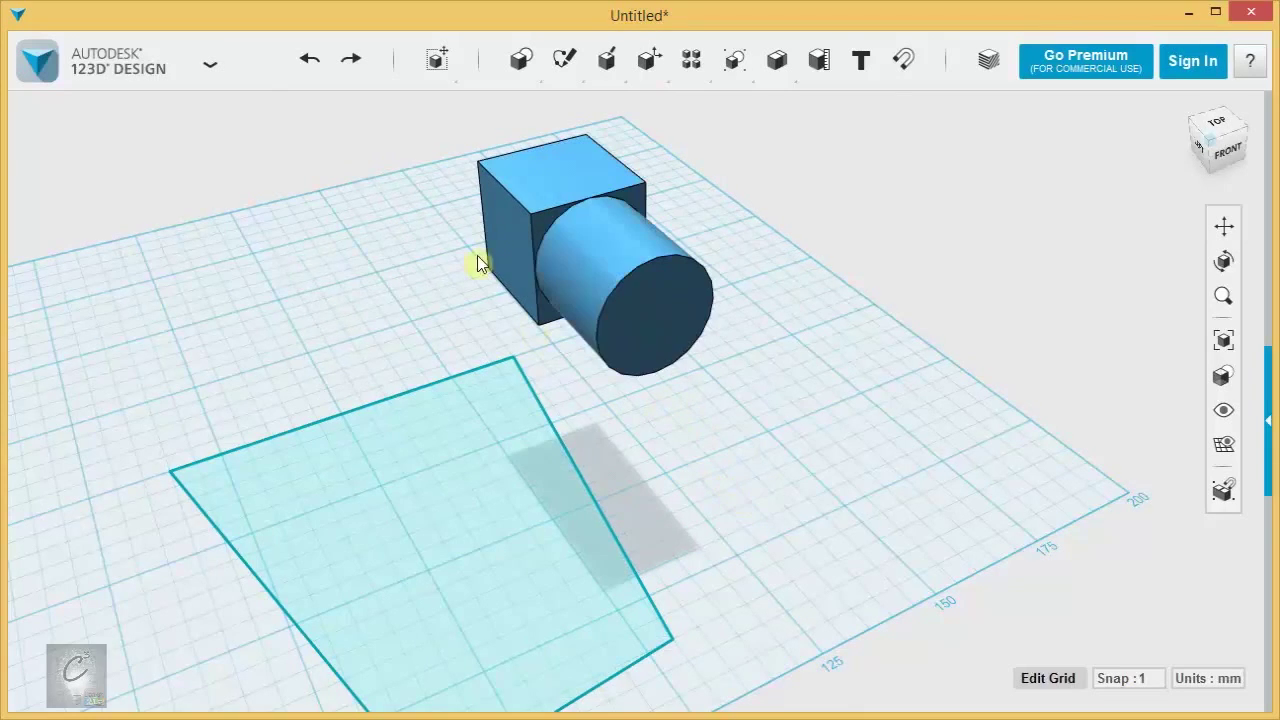
- Split the box's top face with Split Face, using the four-sided sketch on the grid as the splitting entity
mouse_move(603, 66)
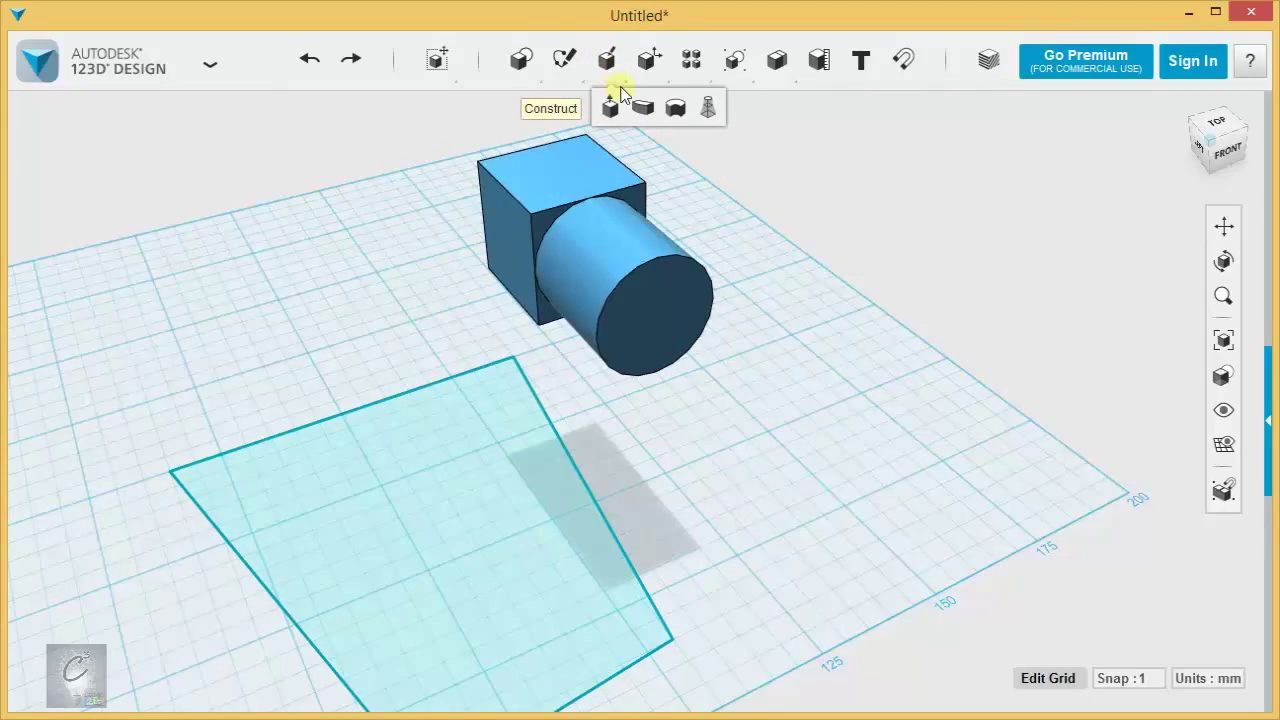
mouse_move(643, 62)
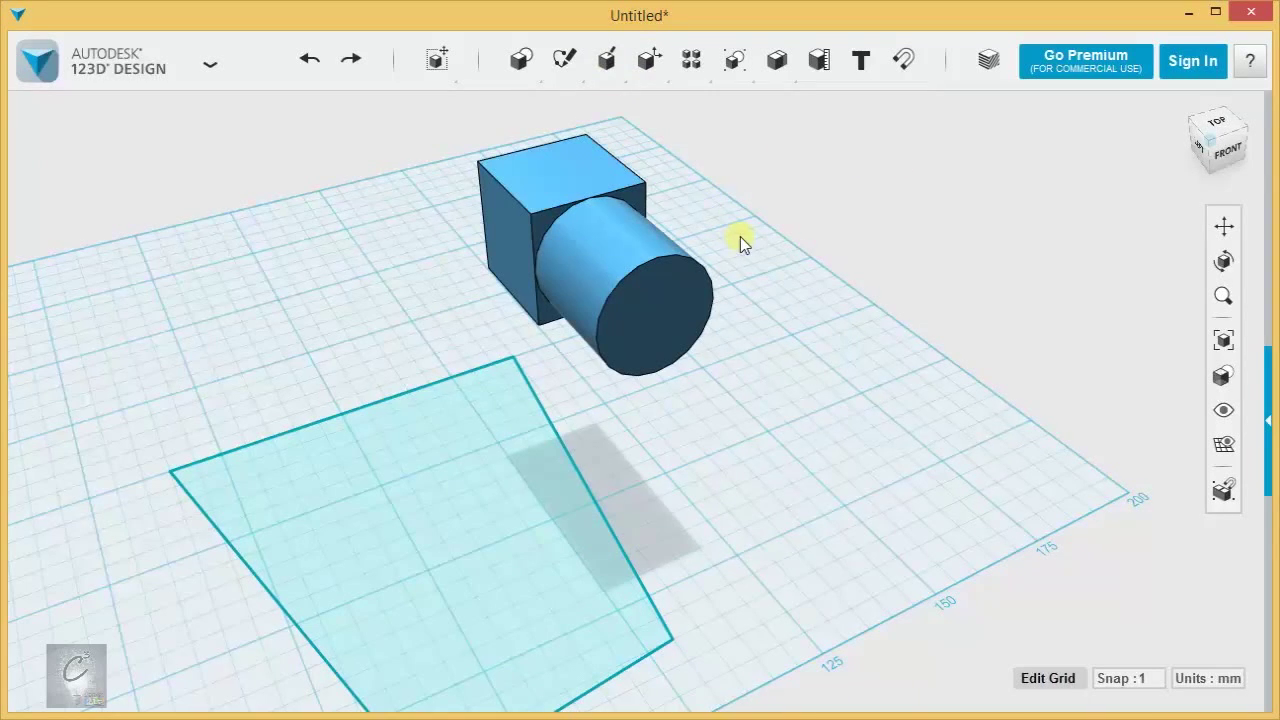
right_drag(714, 186, 840, 314)
mouse_move(640, 64)
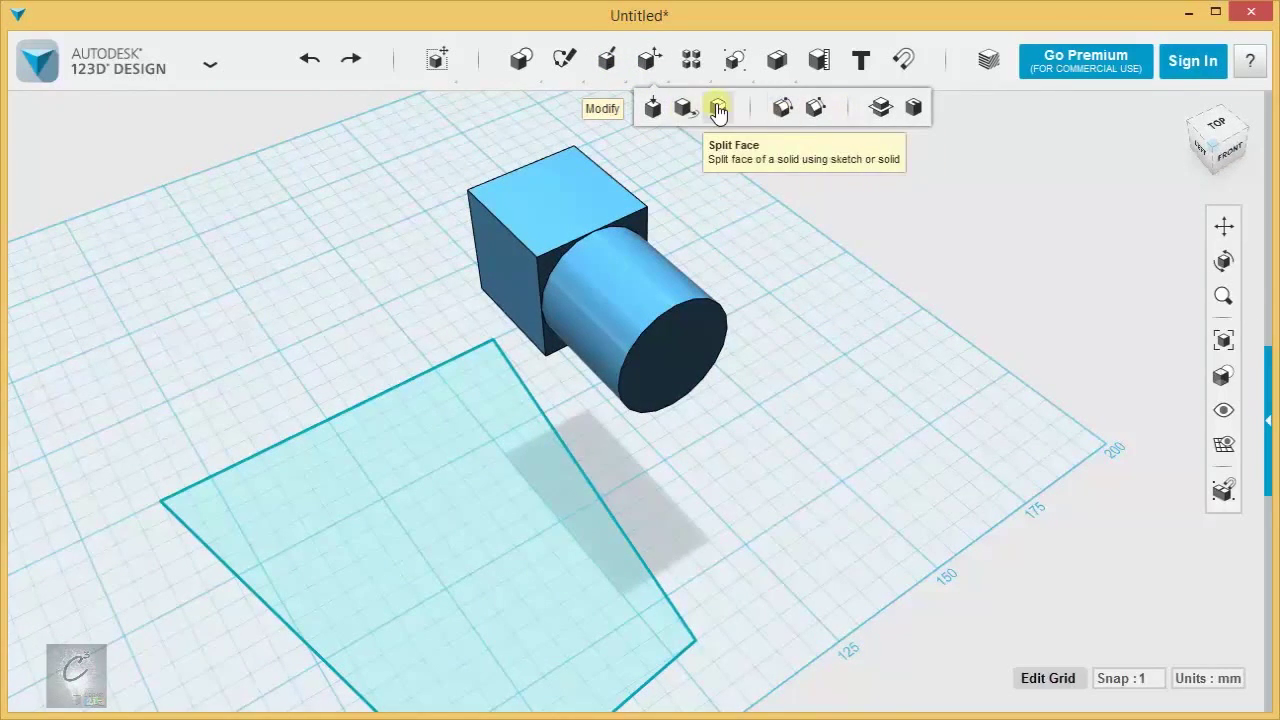
click(718, 108)
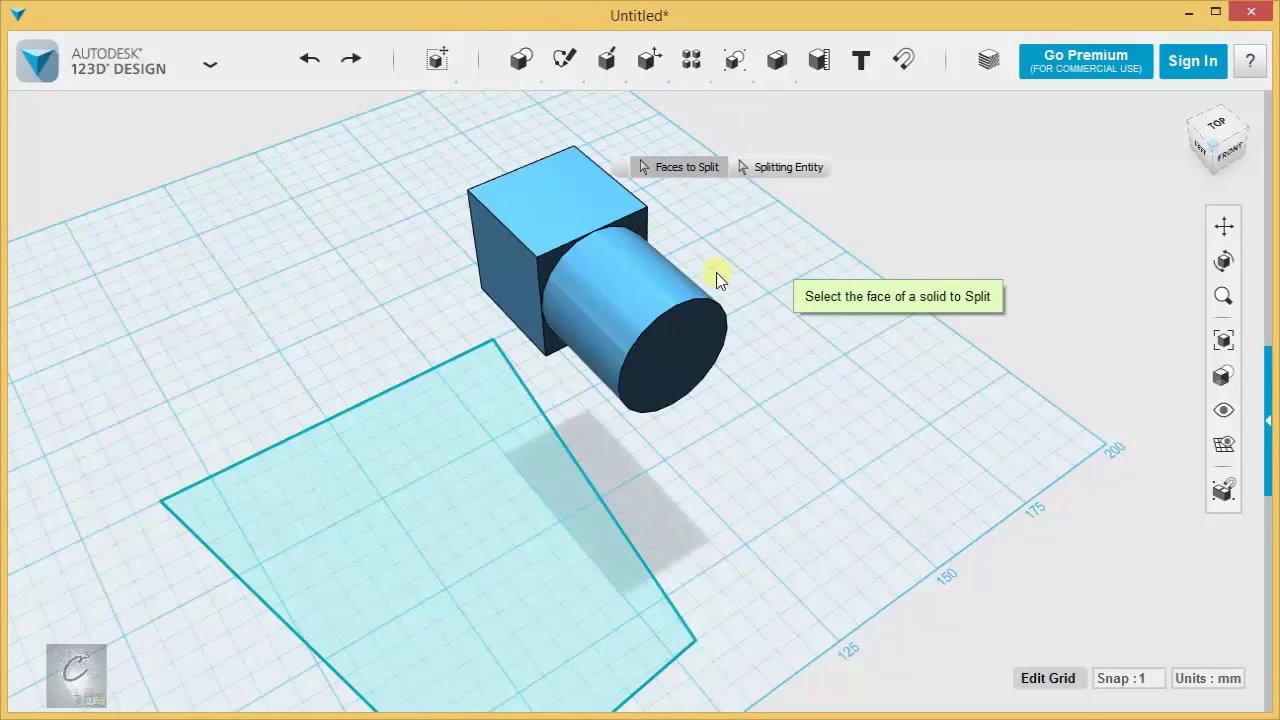
right_drag(716, 272, 780, 271)
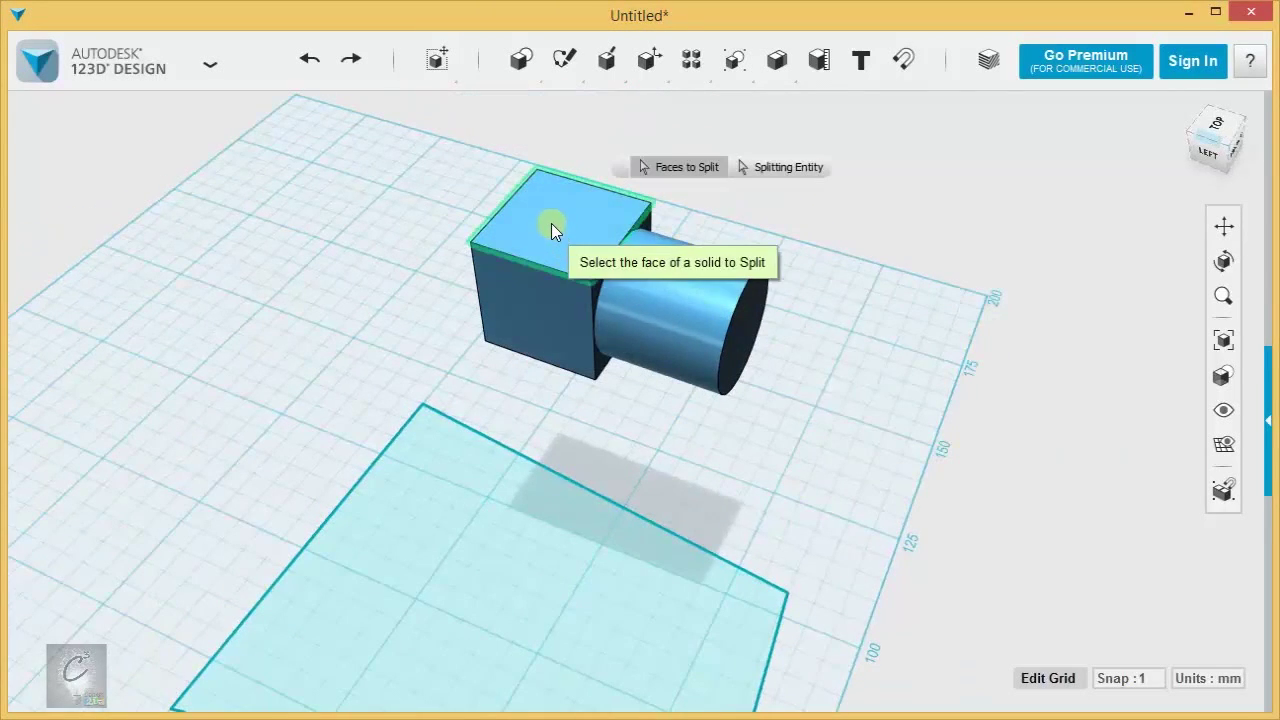
click(551, 227)
right_drag(547, 223, 908, 363)
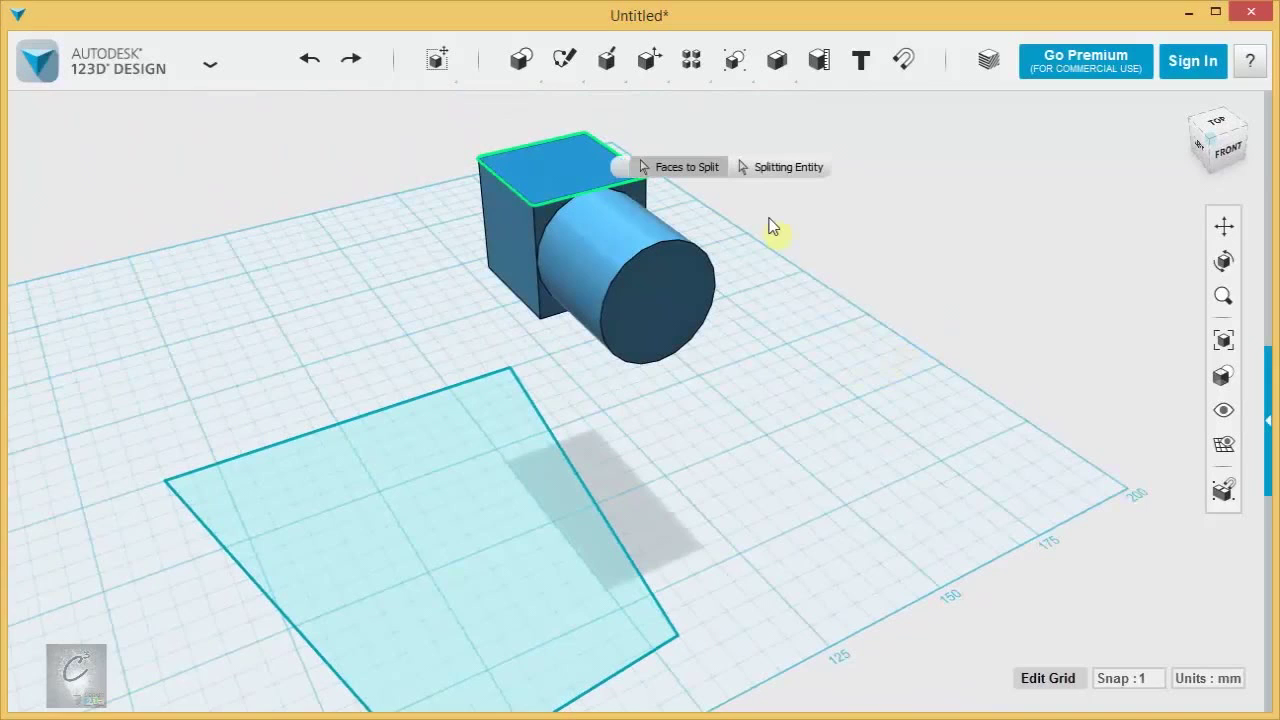
click(783, 172)
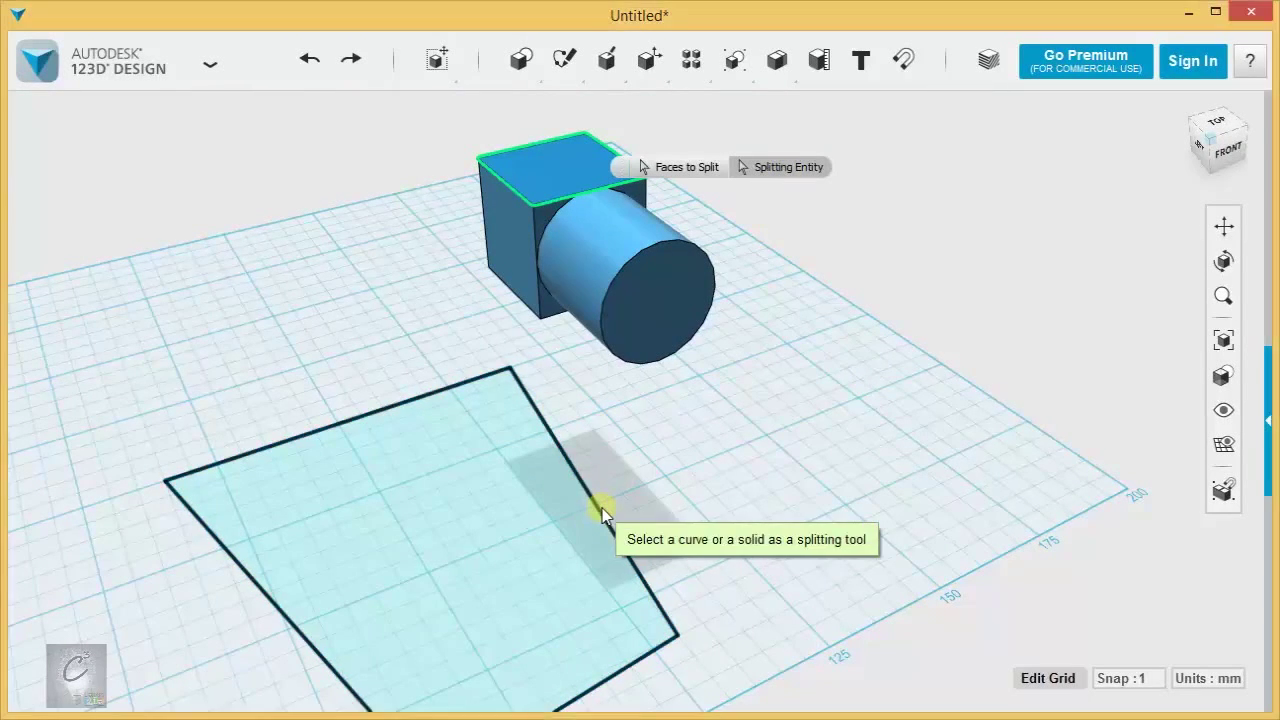
click(602, 508)
click(681, 468)
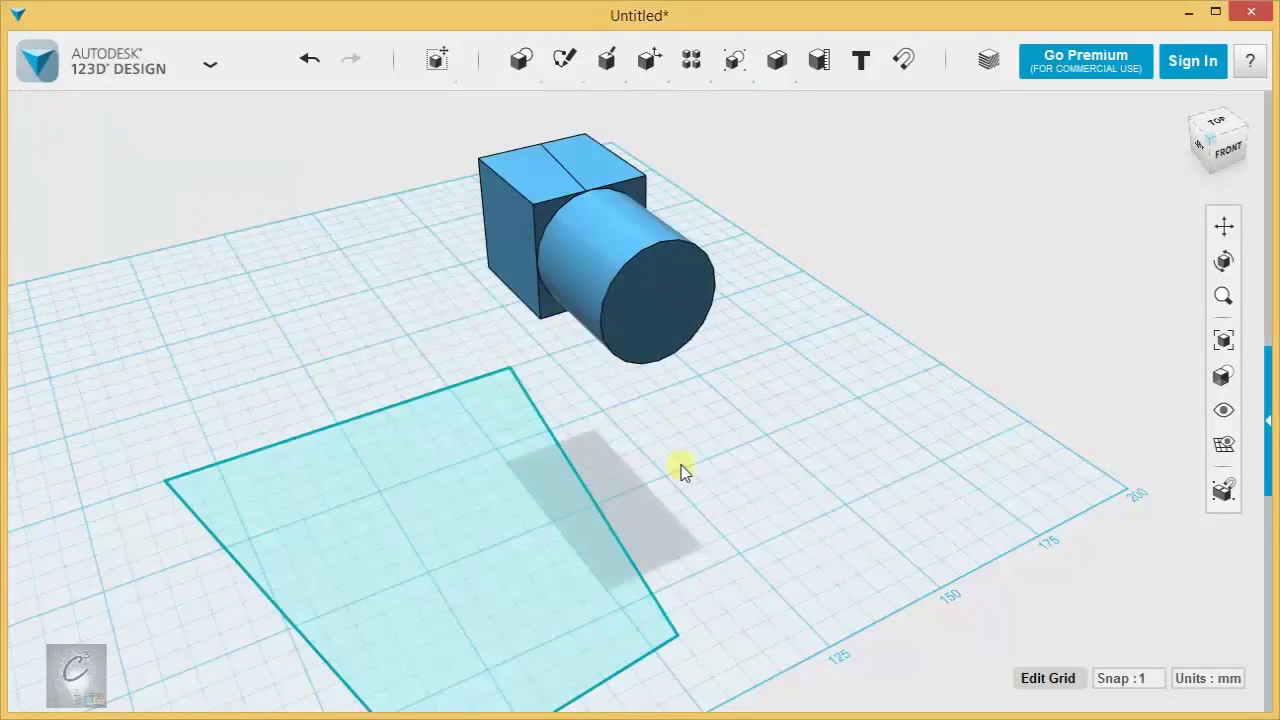
- Move the box with the divided top face away from the cylinder, and undo the move
right_drag(563, 426, 706, 357)
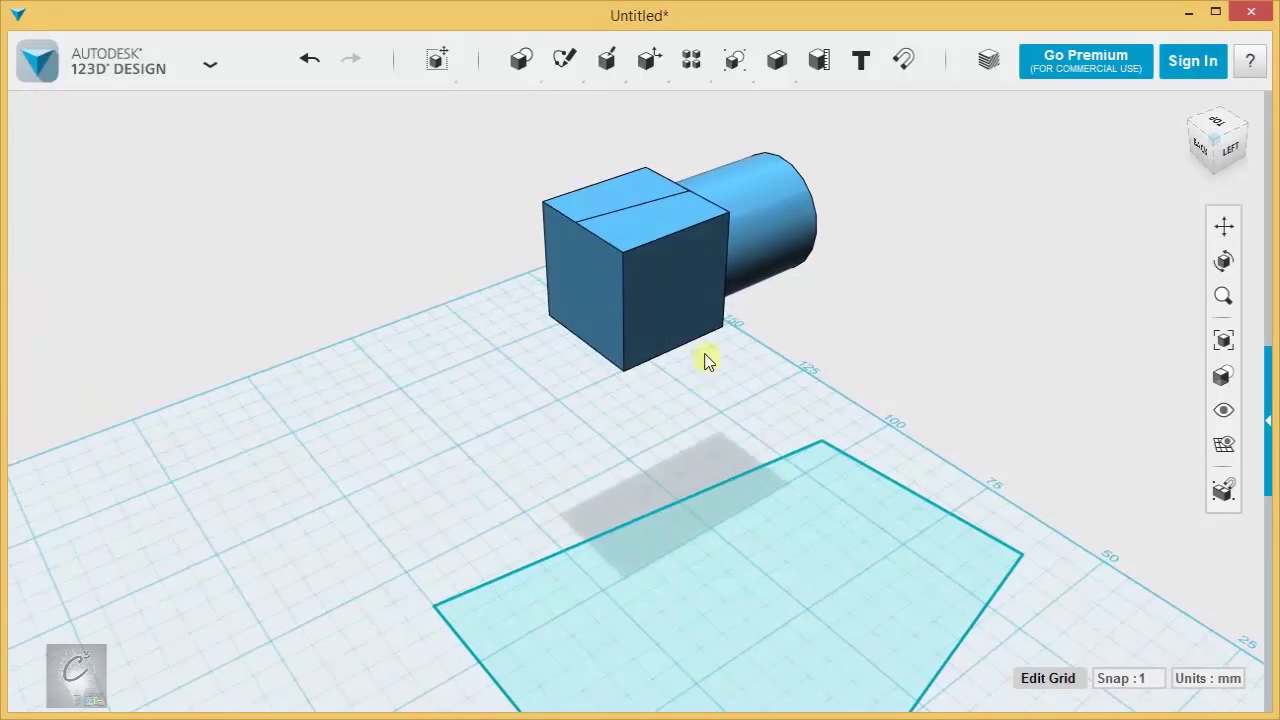
click(667, 315)
right_drag(667, 315, 640, 390)
drag(638, 384, 654, 421)
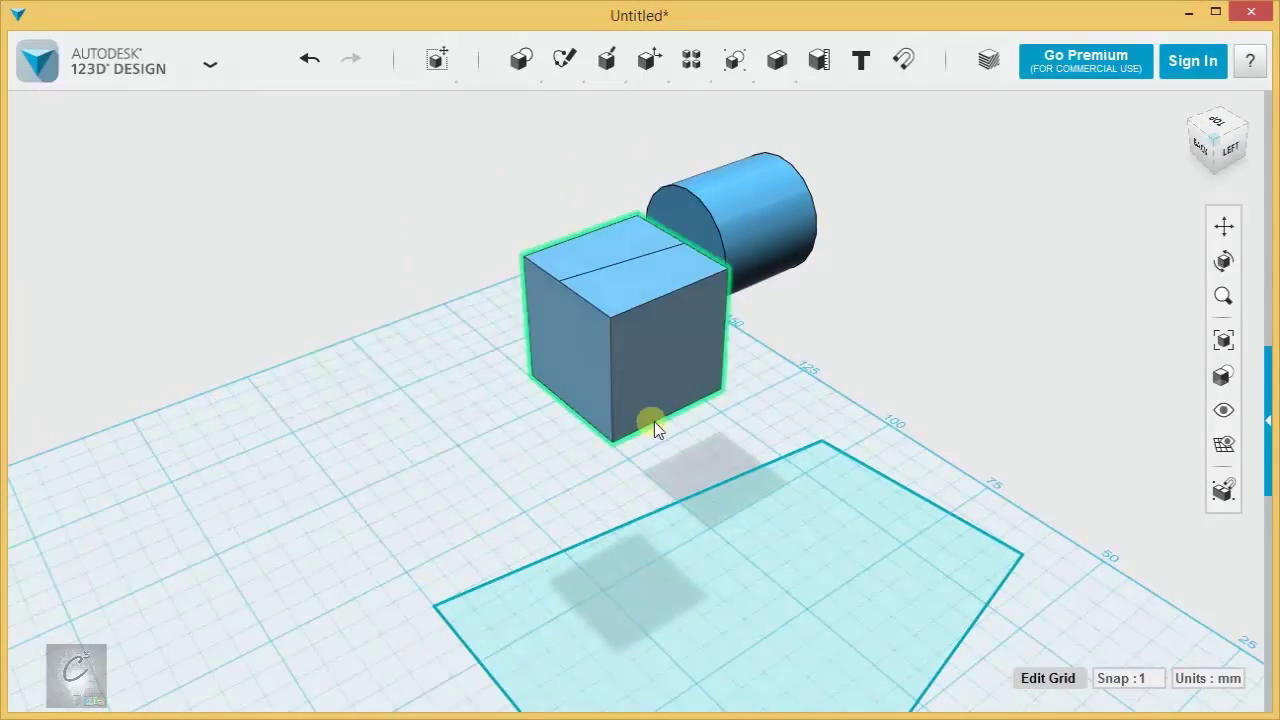
key(ctrl+z)
- Raise one half of the box's divided top face with Press Pull
right_drag(761, 365, 849, 260)
scroll(848, 267, up, 4)
click(677, 320)
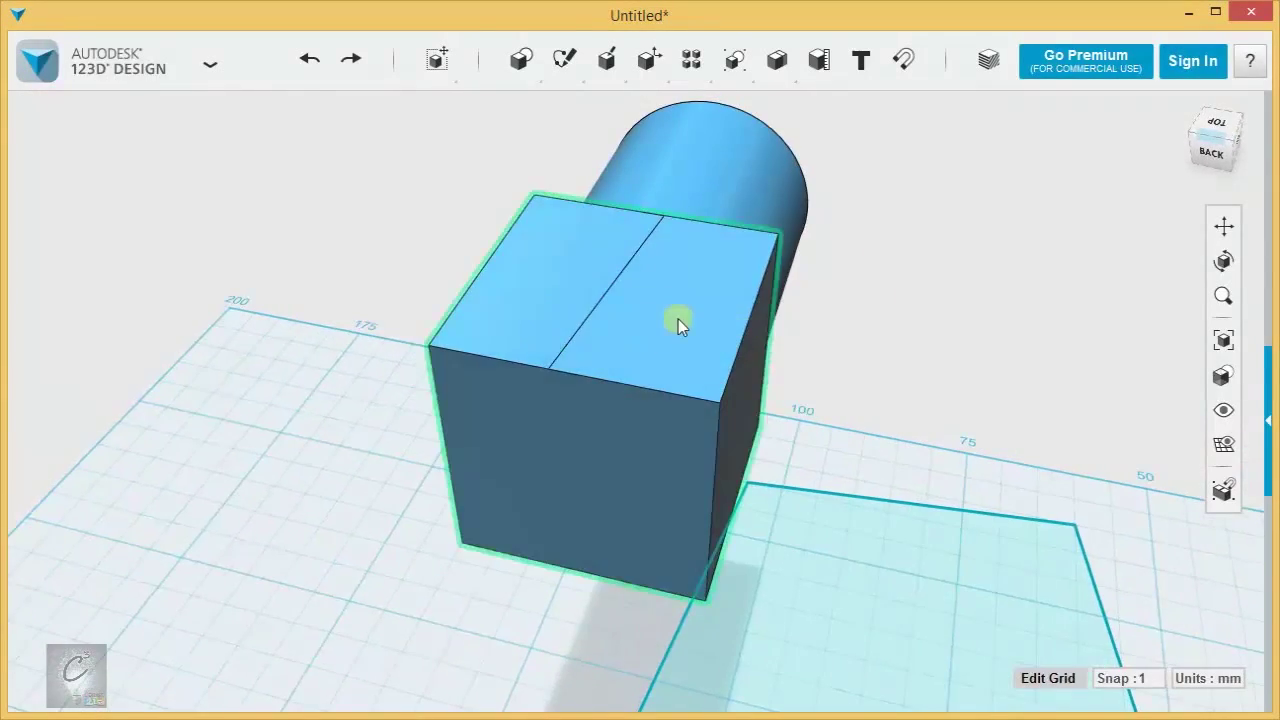
click(661, 374)
mouse_move(675, 408)
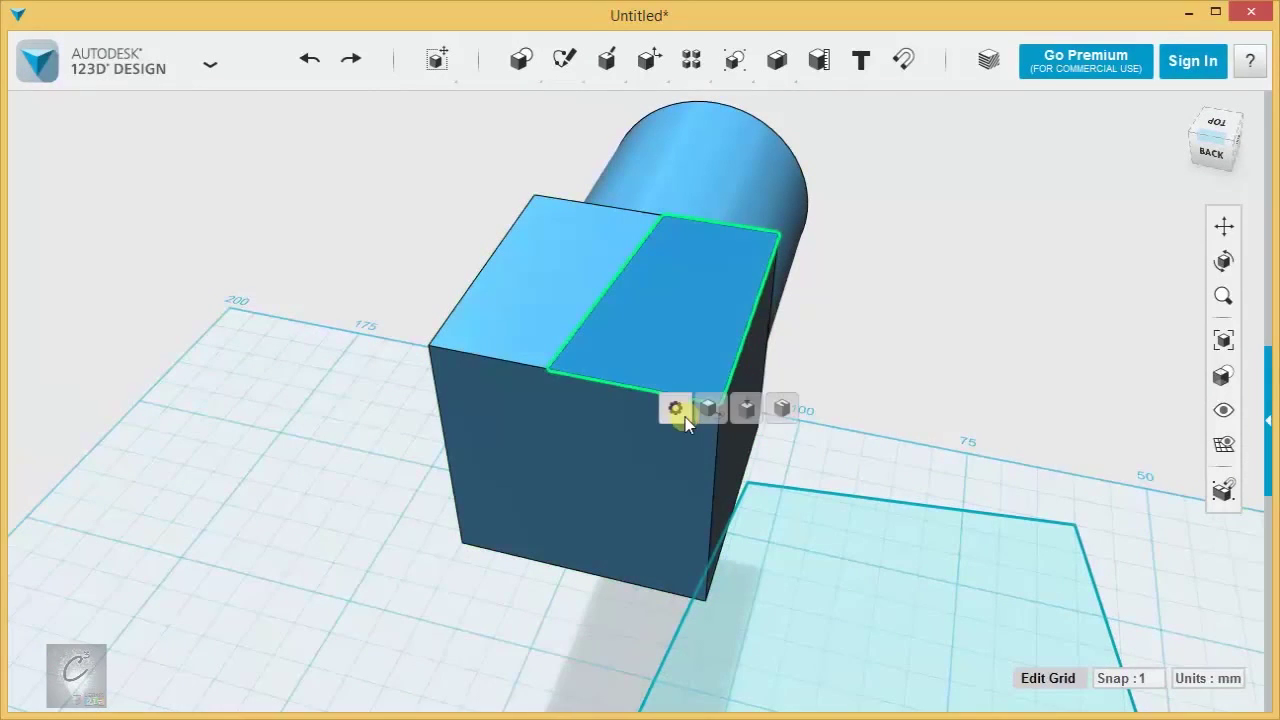
click(742, 407)
drag(630, 302, 640, 134)
click(470, 220)
- Undo the pull on the half face and the split of the box's top face
right_drag(450, 232, 169, 211)
middle_drag(169, 211, 367, 423)
scroll(357, 553, down, 2)
key(ctrl+z)
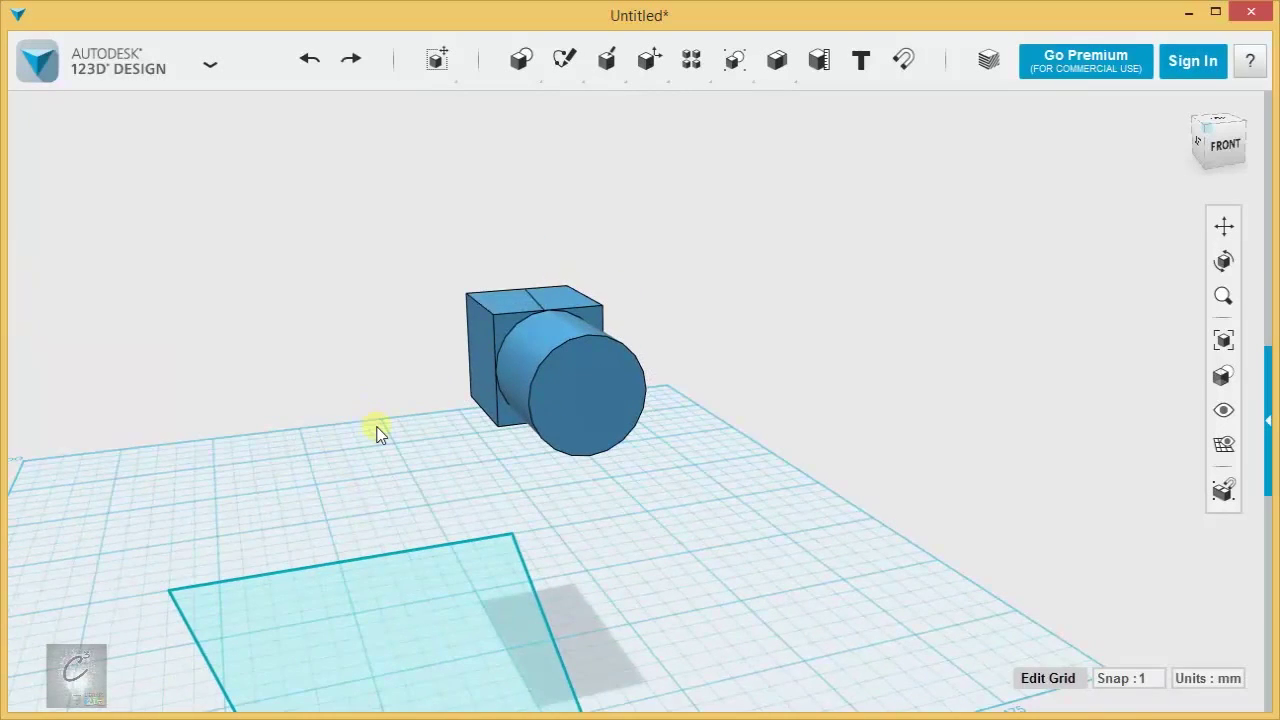
mouse_move(378, 432)
right_down()
mouse_move(471, 477)
mouse_move(477, 423)
mouse_move(388, 443)
right_up()
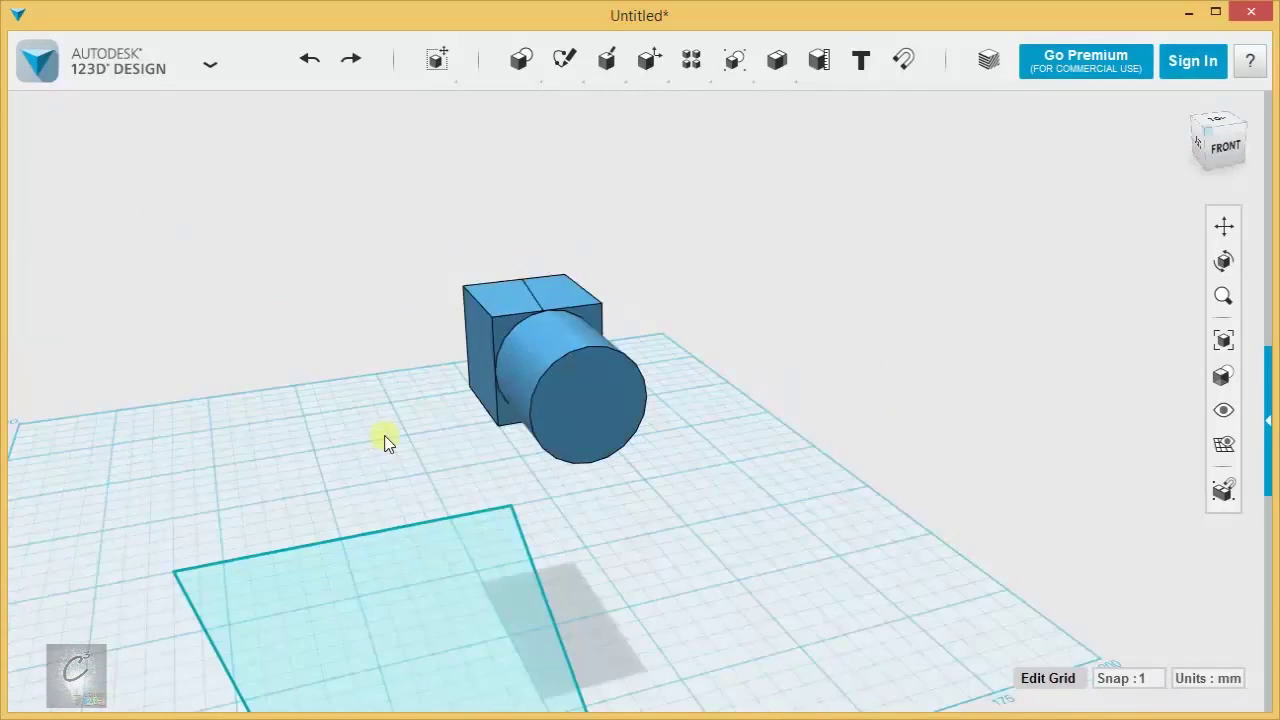
middle_drag(388, 443, 460, 390)
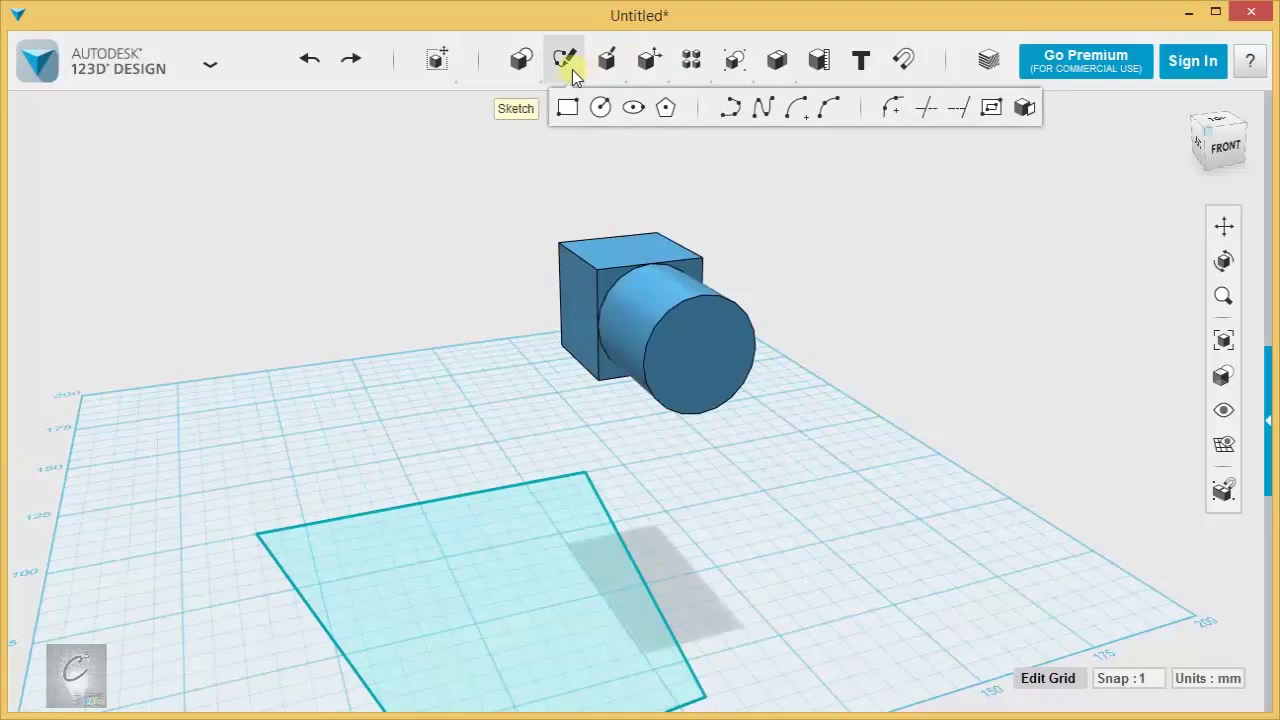
- Split the cylinder's curved face with Split Face, using the four-sided sketch on the grid as the splitting entity
mouse_move(649, 62)
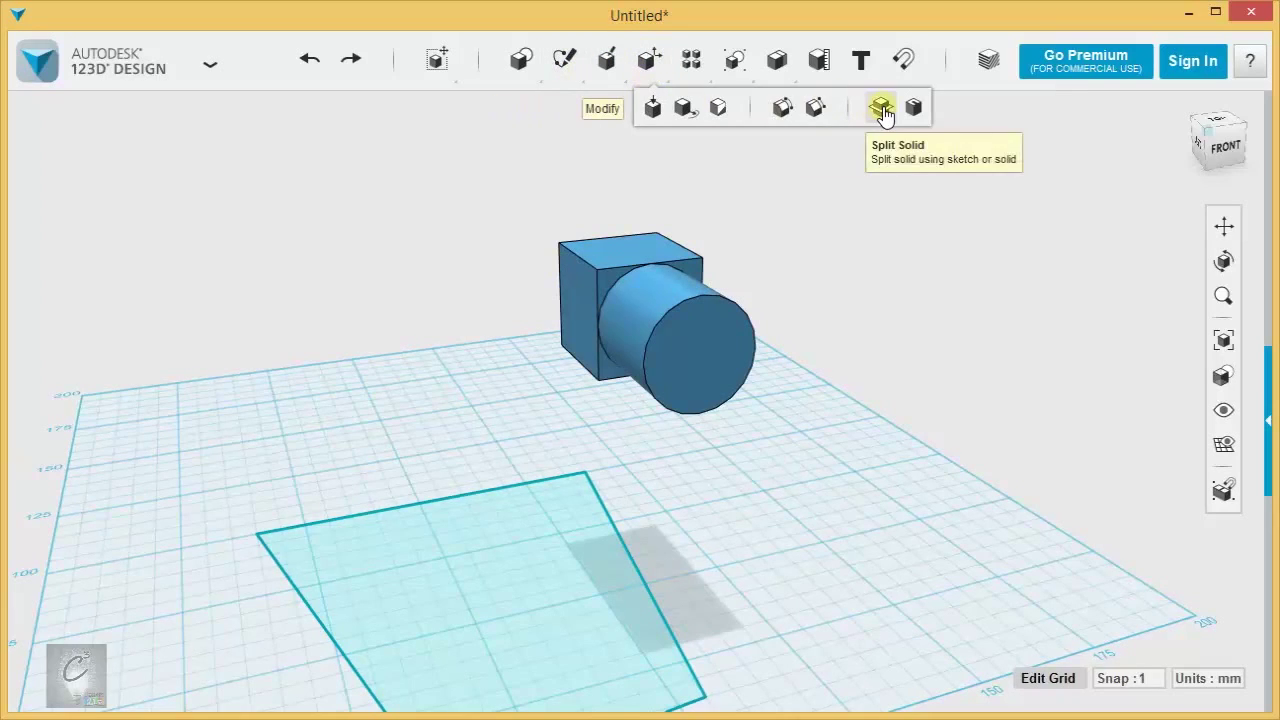
click(716, 108)
right_drag(614, 263, 575, 341)
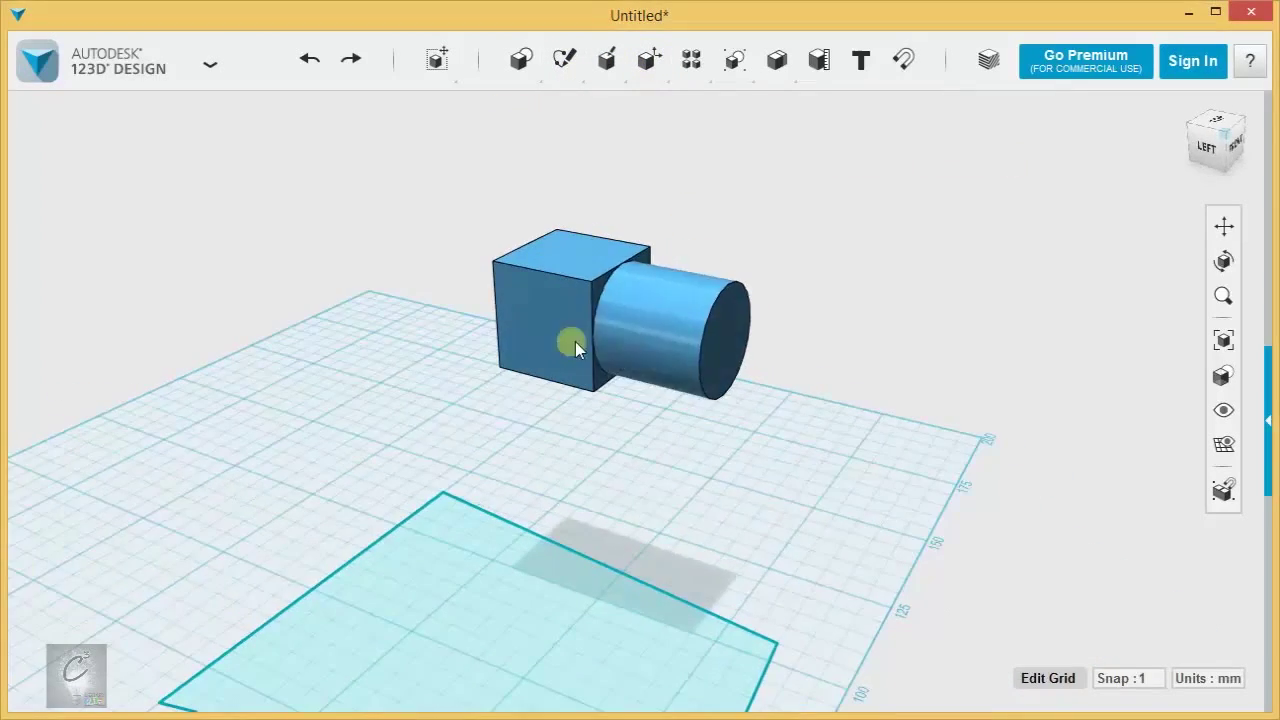
click(668, 340)
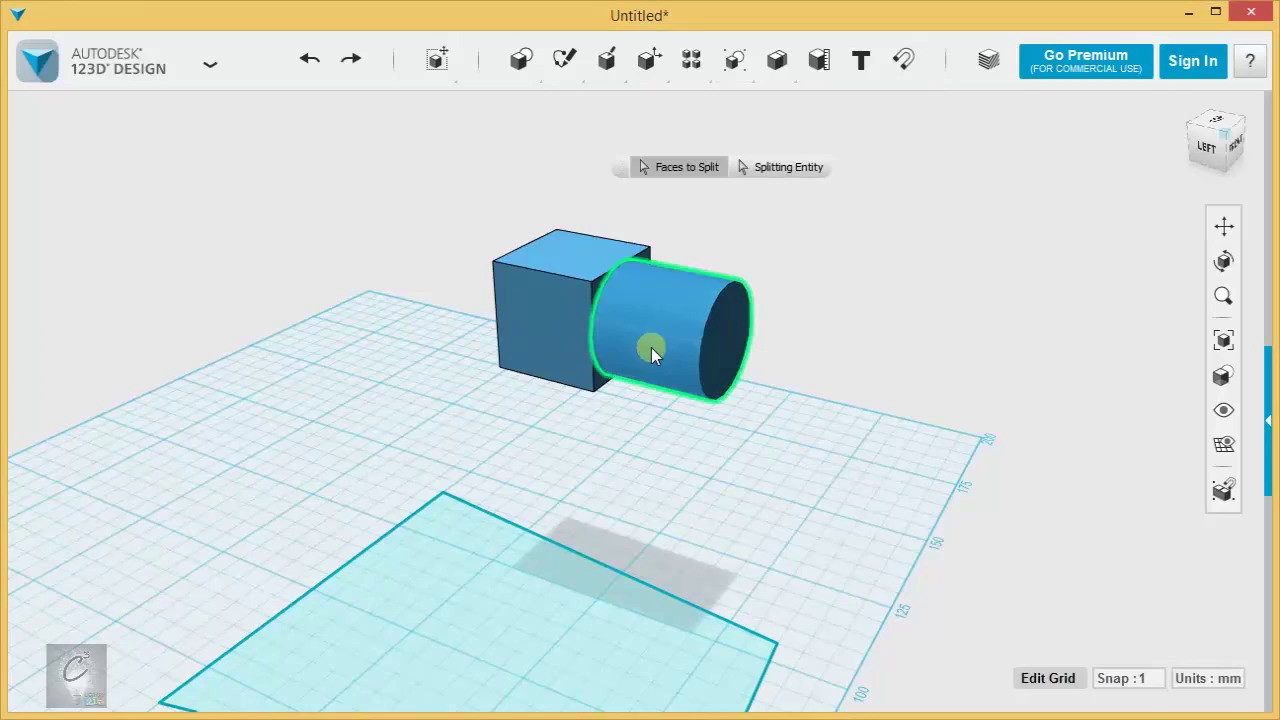
click(802, 166)
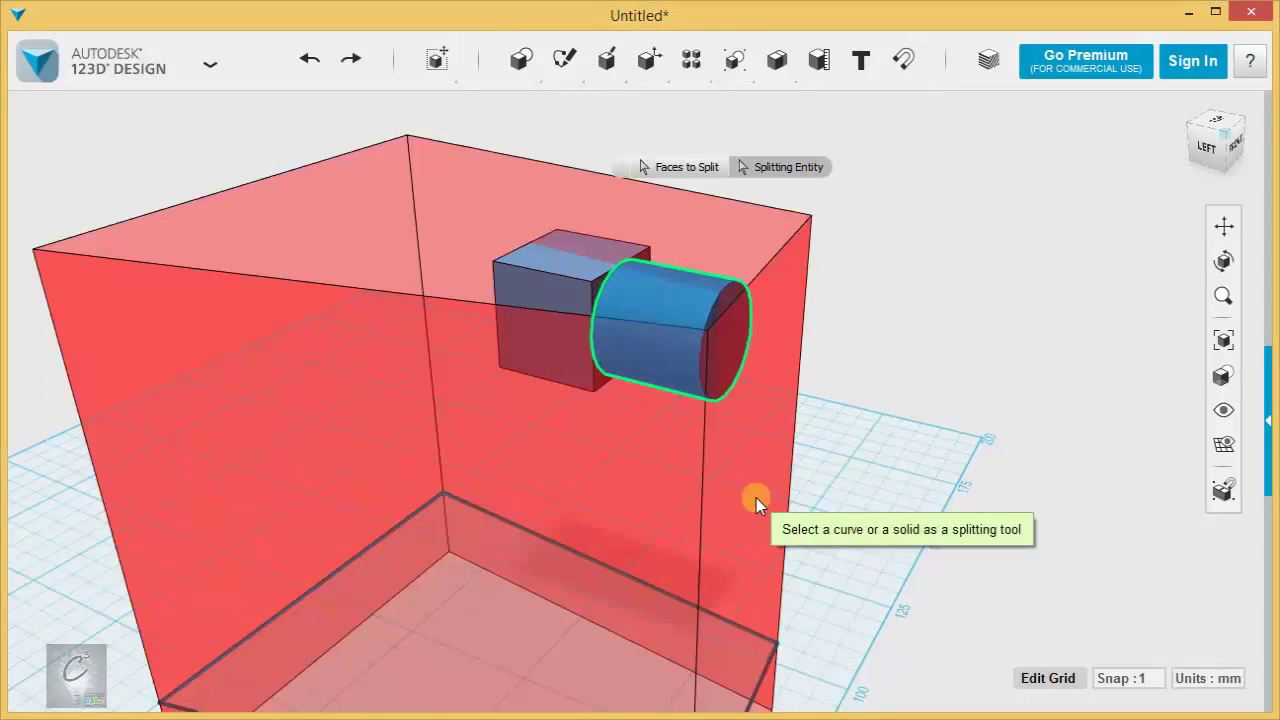
click(756, 498)
- Move the cylinder with the split face away from the box and rotate it upright
drag(726, 367, 300, 530)
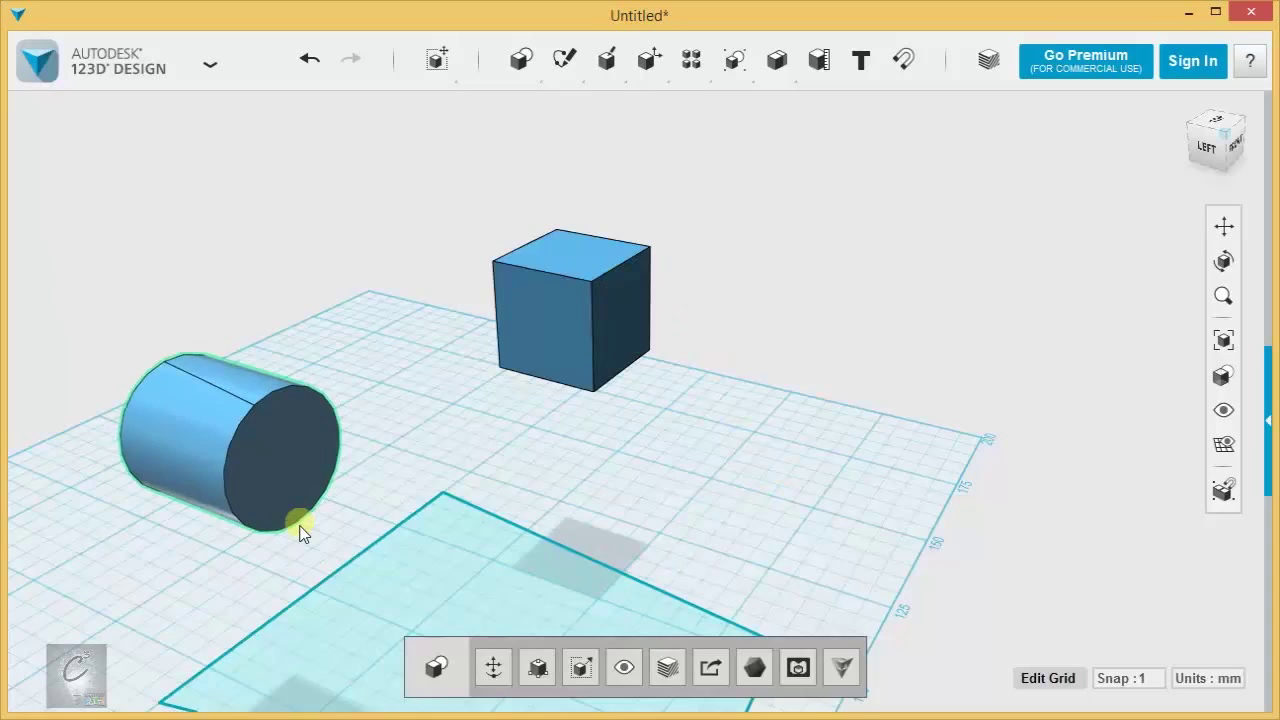
right_drag(300, 530, 534, 463)
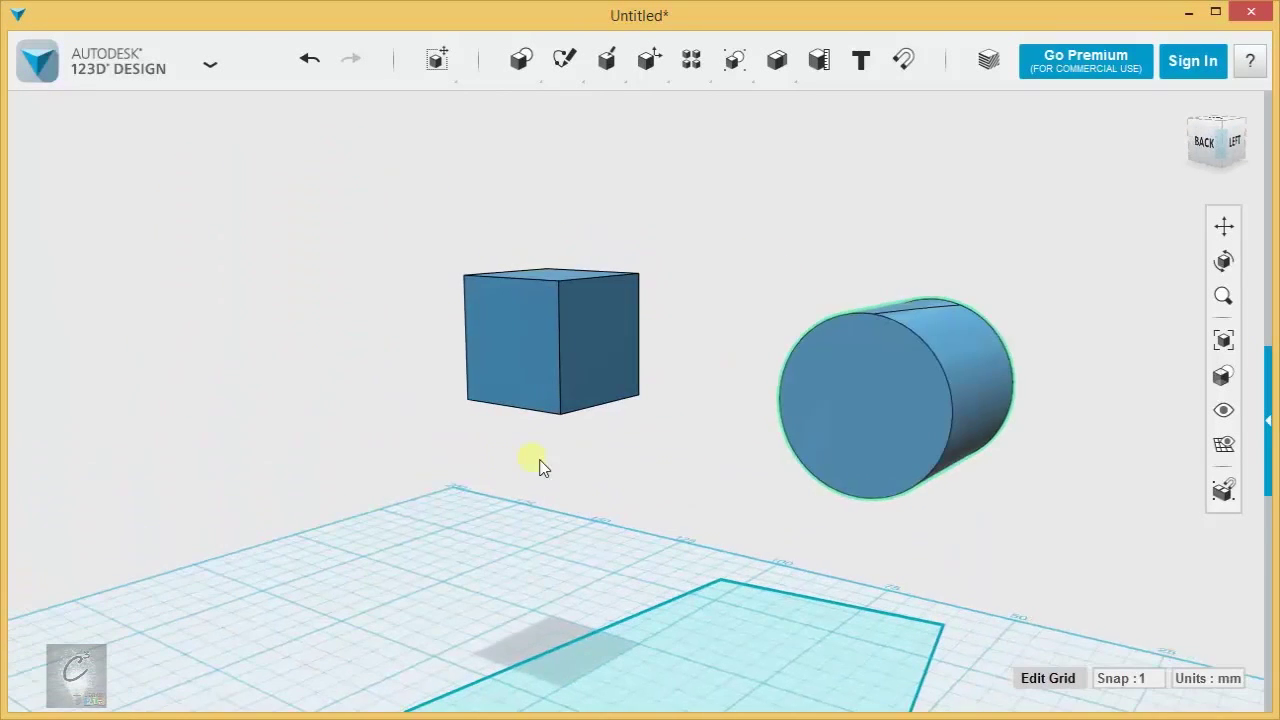
click(952, 409)
click(492, 668)
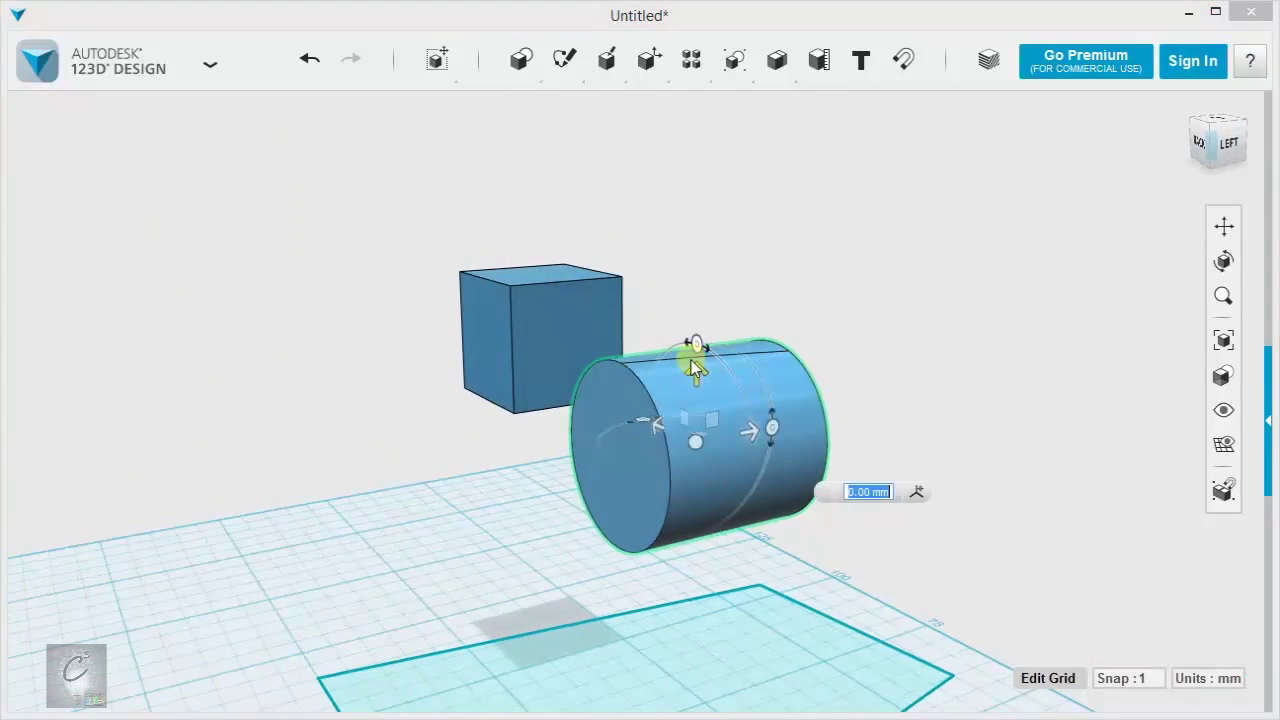
drag(775, 430, 690, 345)
click(293, 461)
right_drag(293, 461, 418, 457)
- Delete the box, the cylinder and the four-sided sketch to empty the workspace
scroll(490, 455, down, 3)
mouse_move(840, 534)
middle_down()
mouse_move(672, 521)
mouse_move(667, 641)
middle_up()
scroll(668, 525, up, 7)
scroll(665, 639, down, 5)
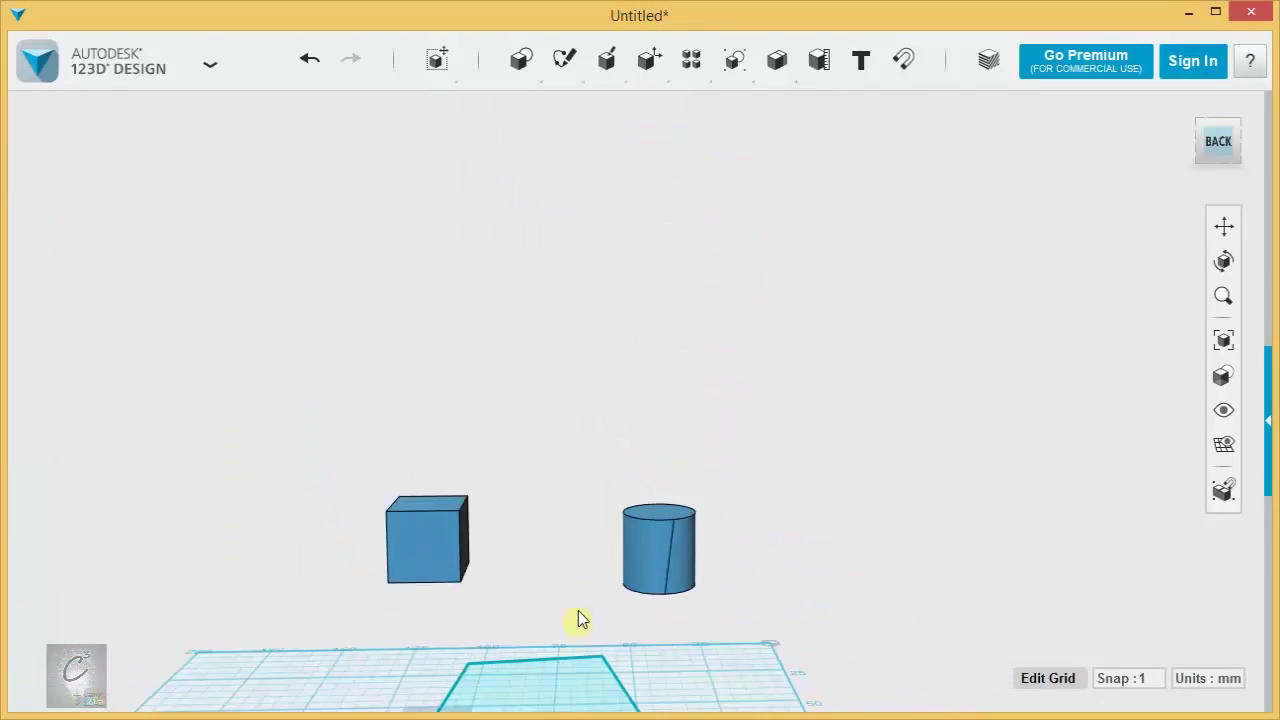
middle_drag(578, 610, 618, 464)
drag(314, 268, 883, 633)
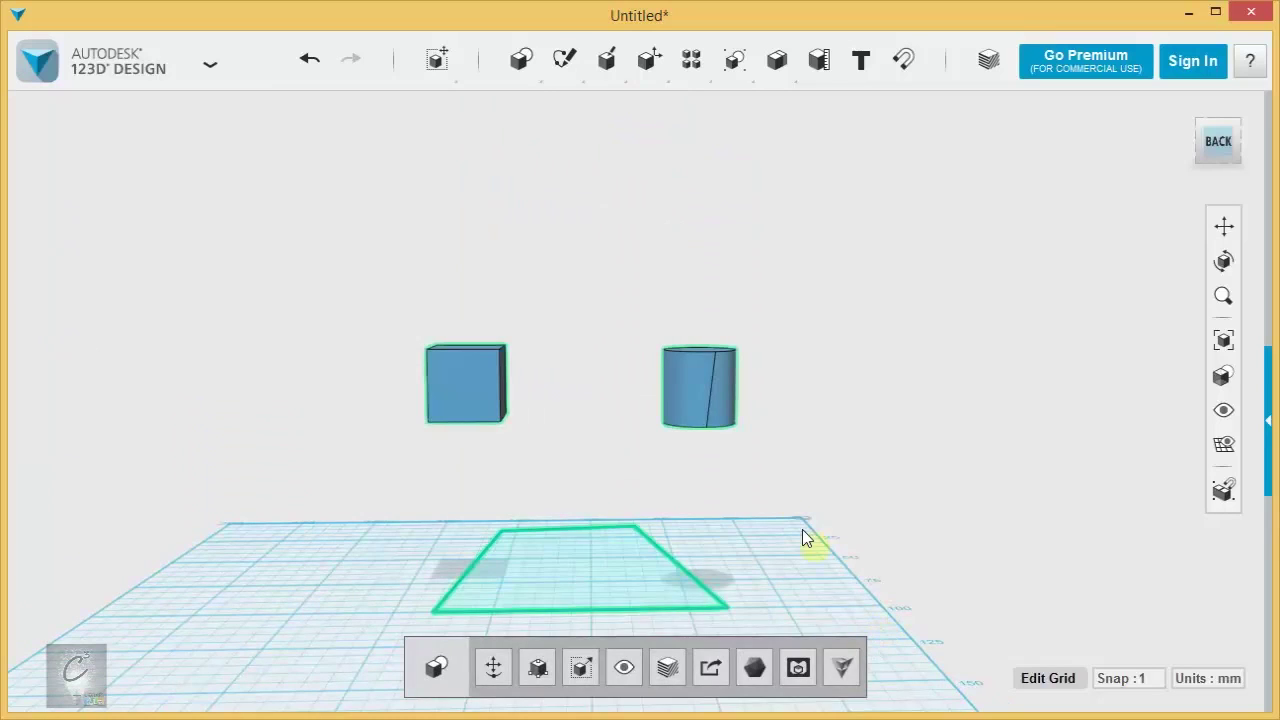
key(Delete)
mouse_move(837, 506)
right_down()
mouse_move(631, 494)
mouse_move(697, 451)
mouse_move(657, 481)
mouse_move(600, 494)
mouse_move(633, 520)
right_up()
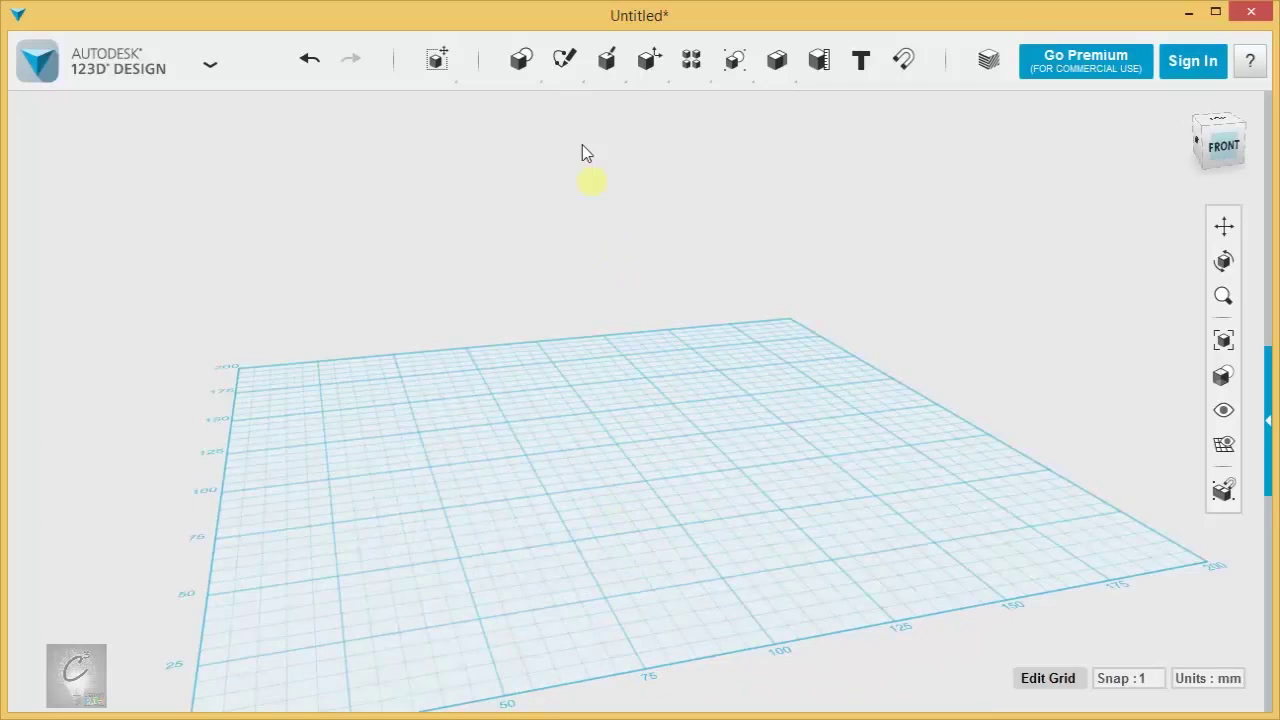
- Place a box primitive on the grid with a length of 50 mm and a width of 50 mm
mouse_move(521, 58)
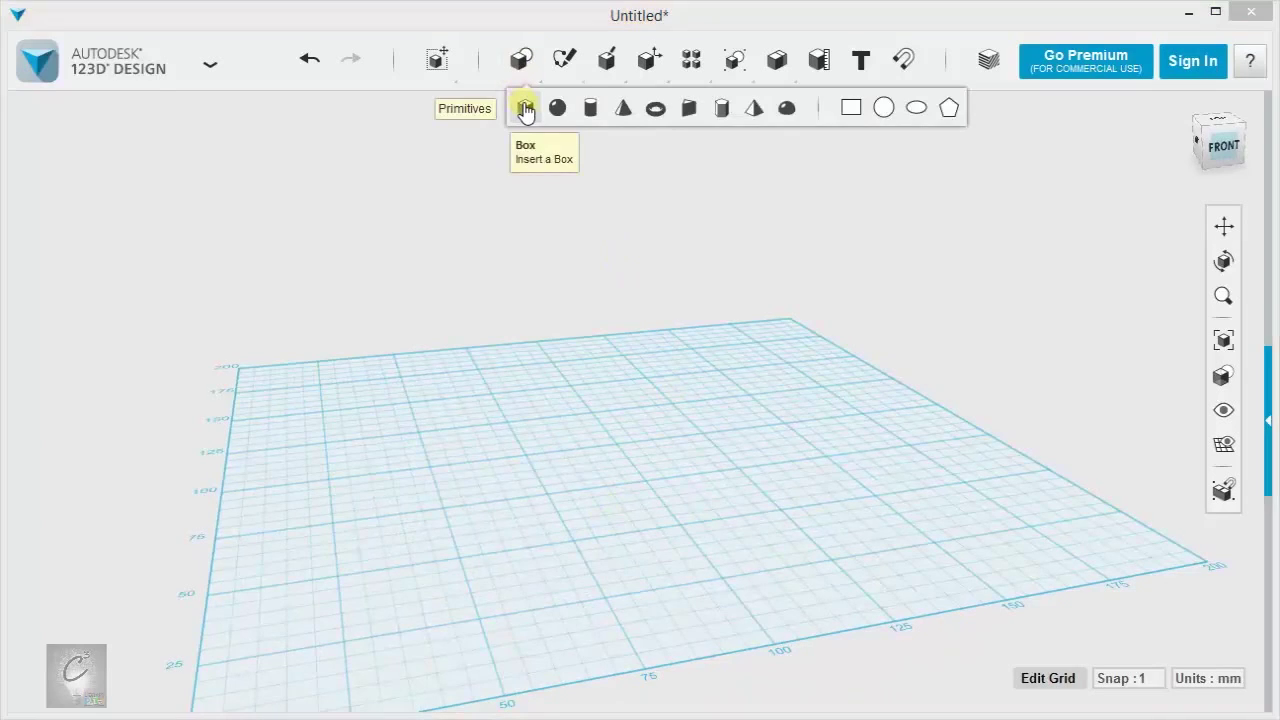
click(525, 109)
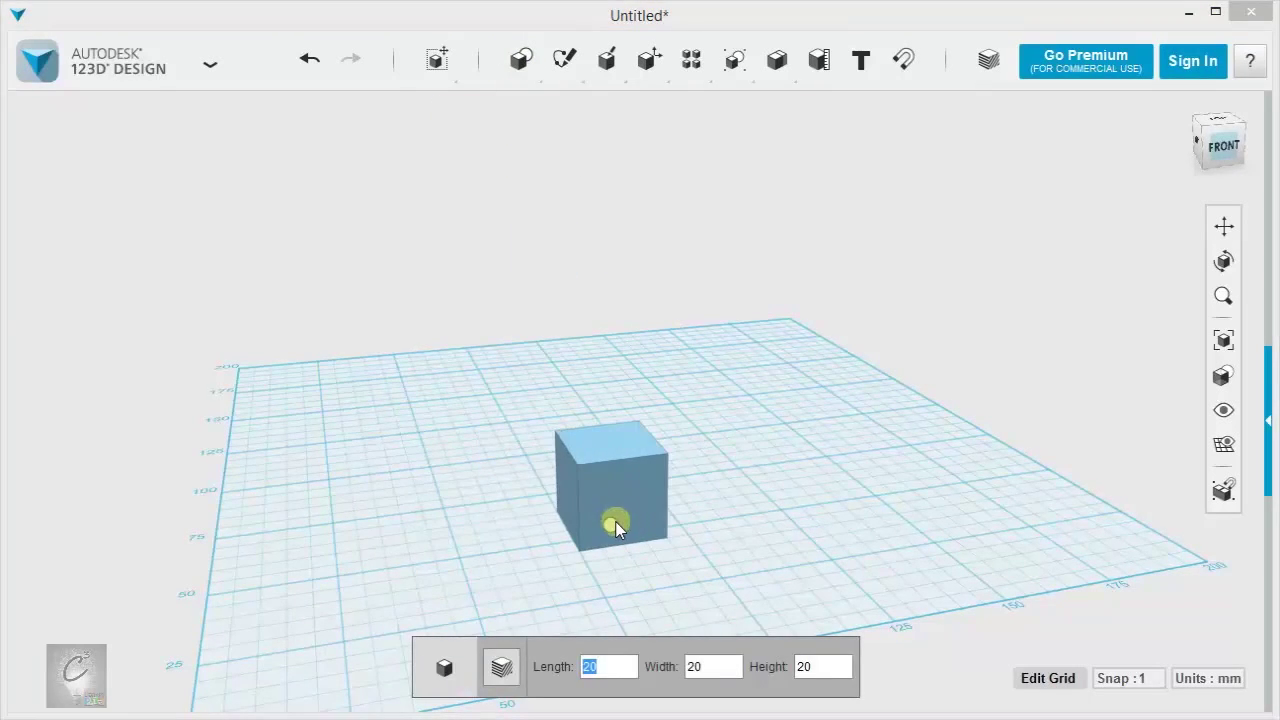
text(50)
key(Tab)
text(50)
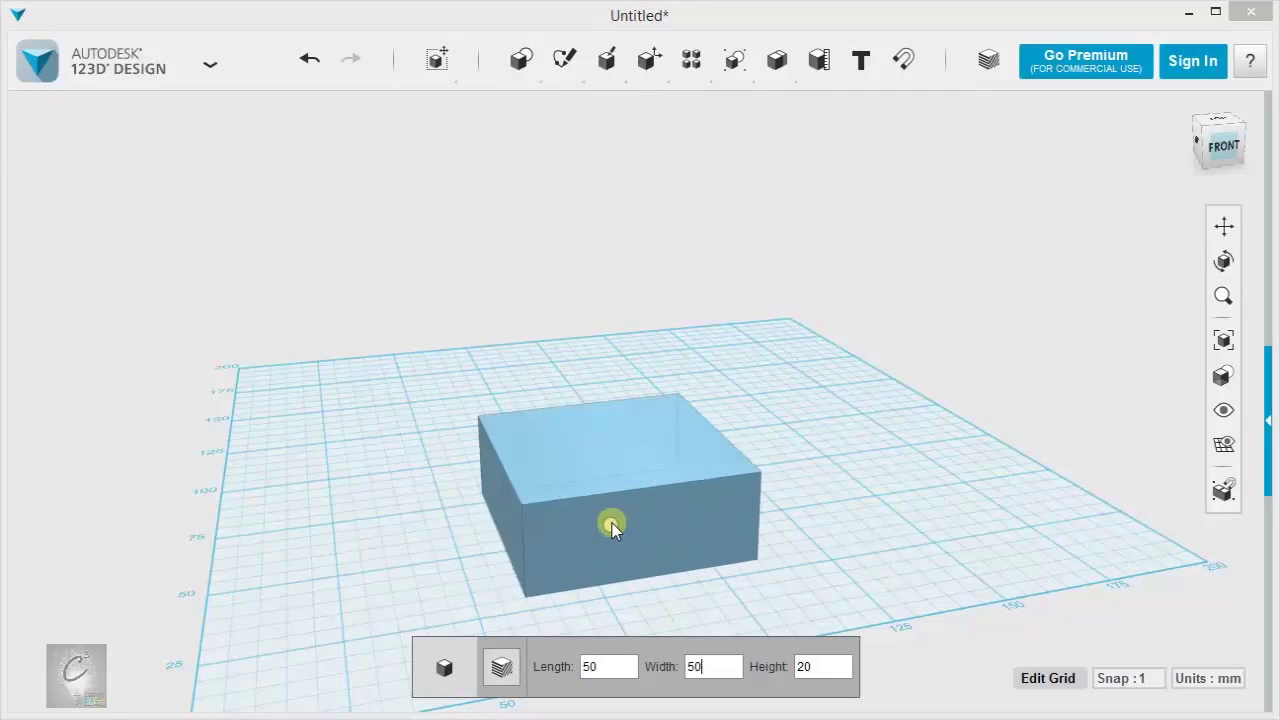
click(612, 525)
scroll(788, 320, up, 3)
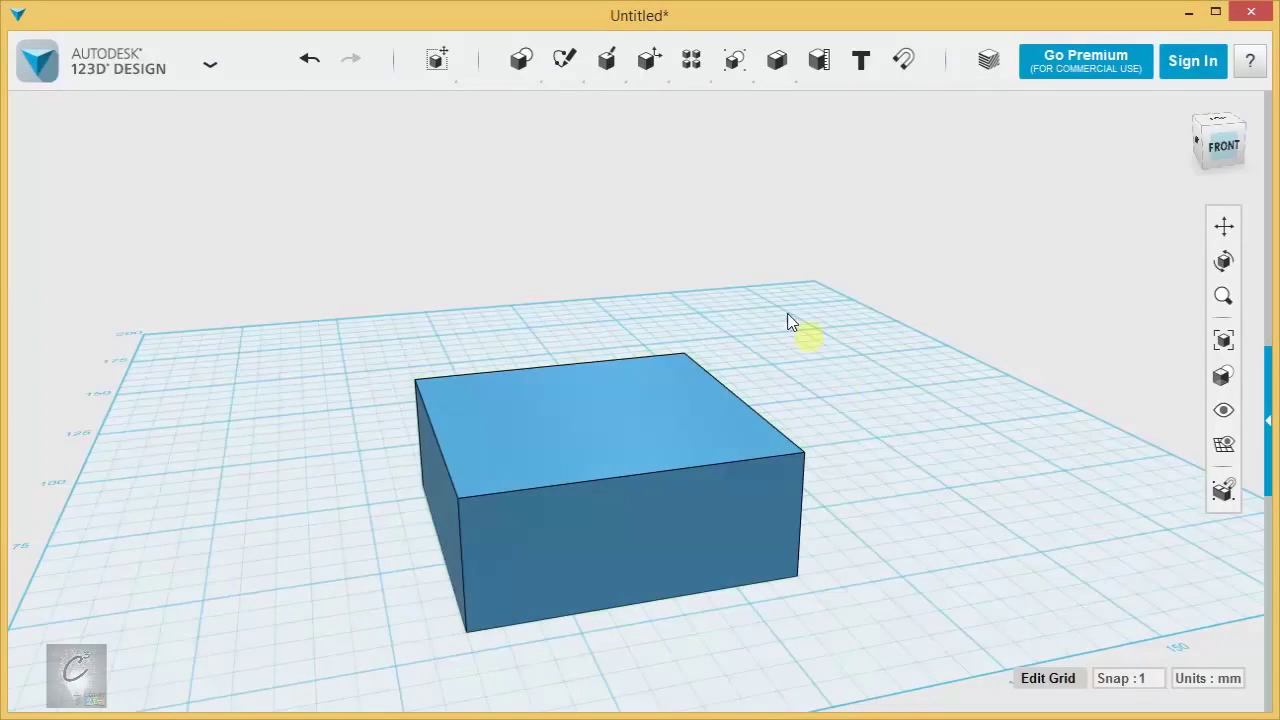
- Place a five-sided prism on the box's top face and lower it about 9 mm into the box
mouse_move(521, 60)
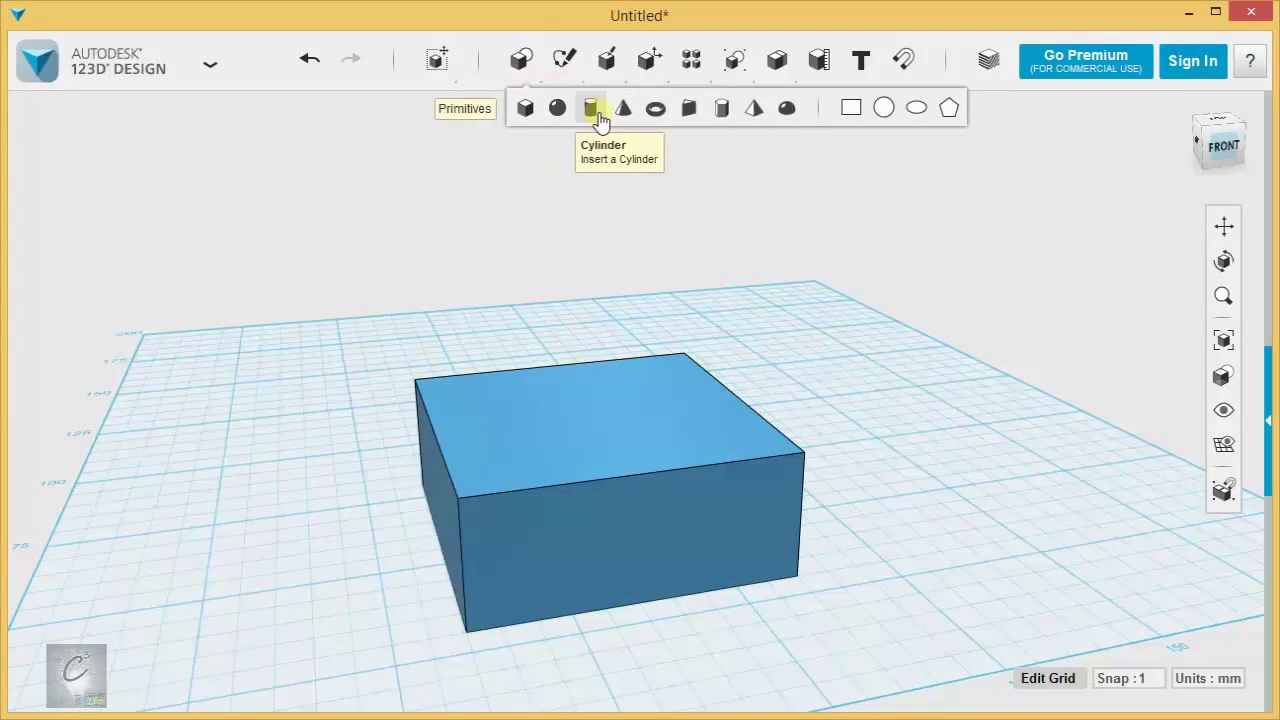
click(722, 110)
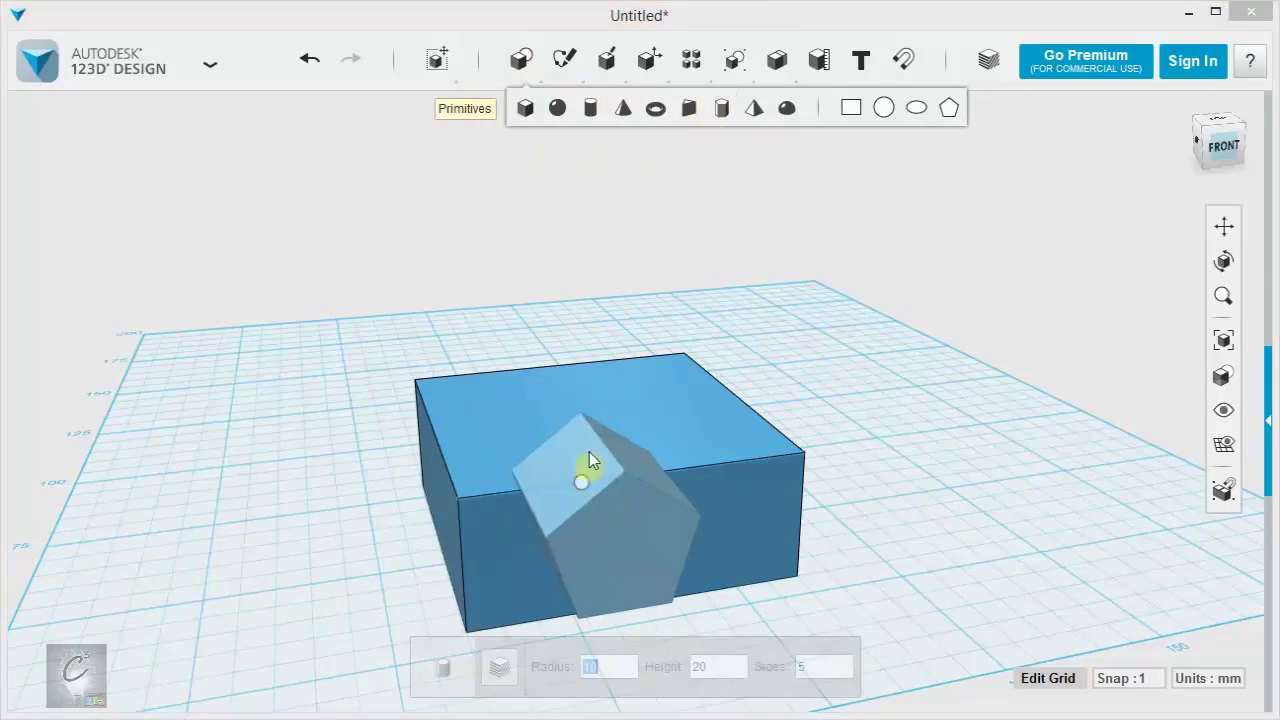
click(605, 405)
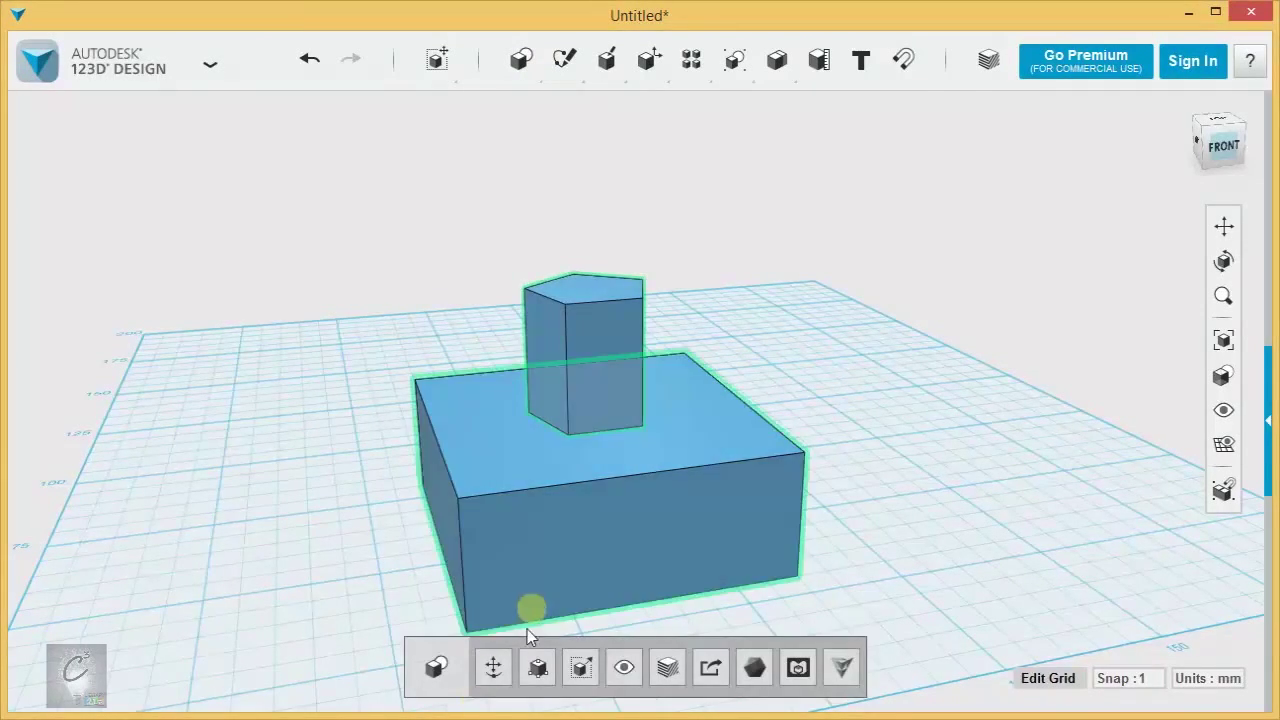
click(493, 666)
drag(592, 288, 594, 345)
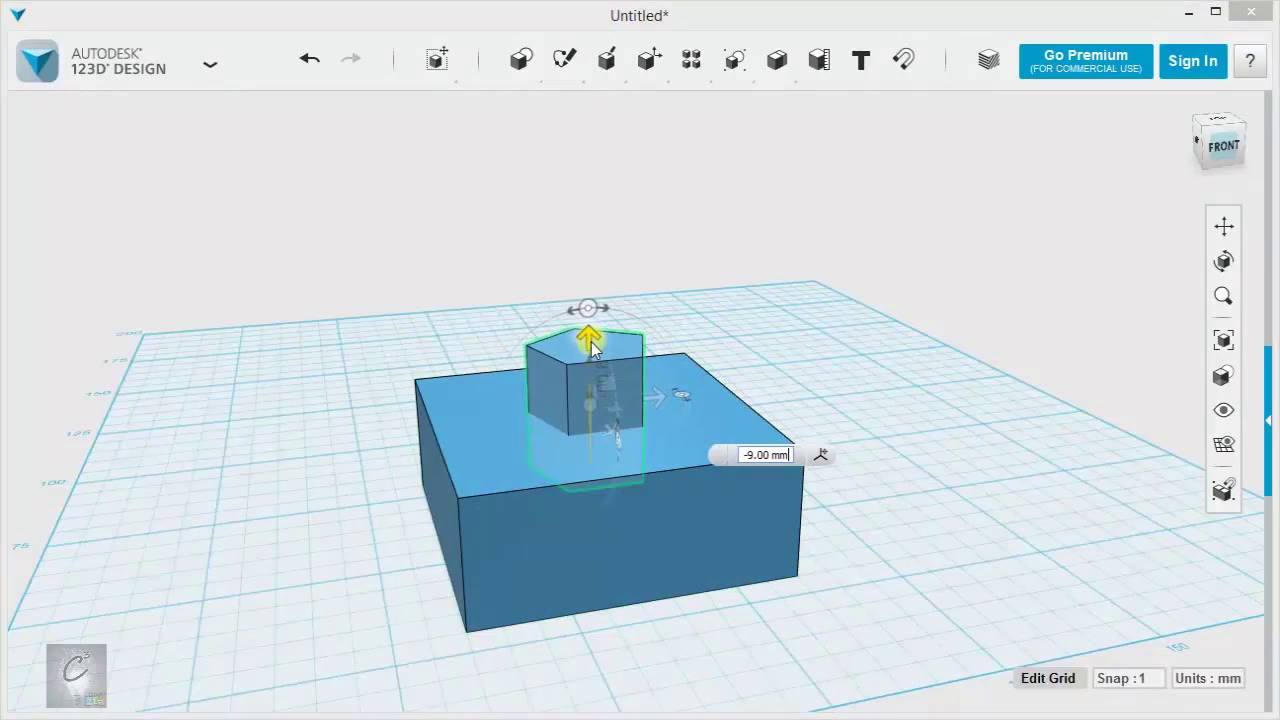
right_drag(592, 345, 772, 342)
click(735, 272)
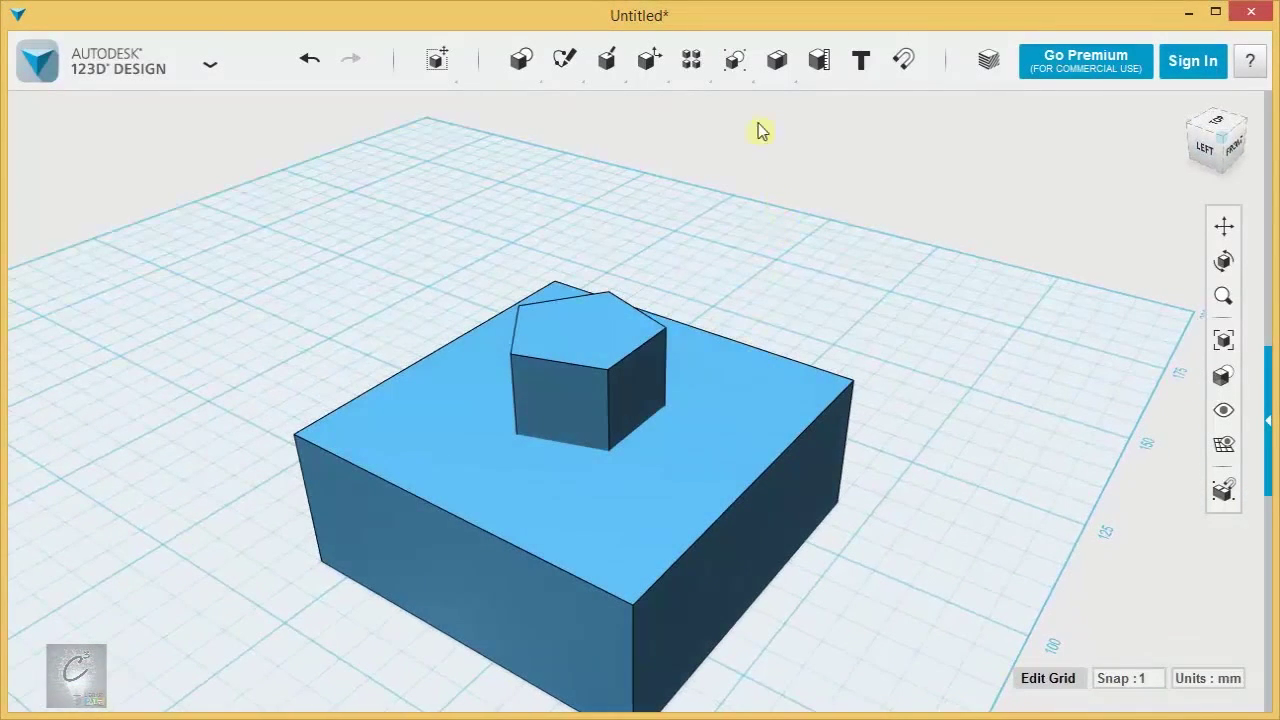
- Try to split the box with Split Solid, using only the prism's top face as the splitting entity
mouse_move(649, 60)
click(880, 107)
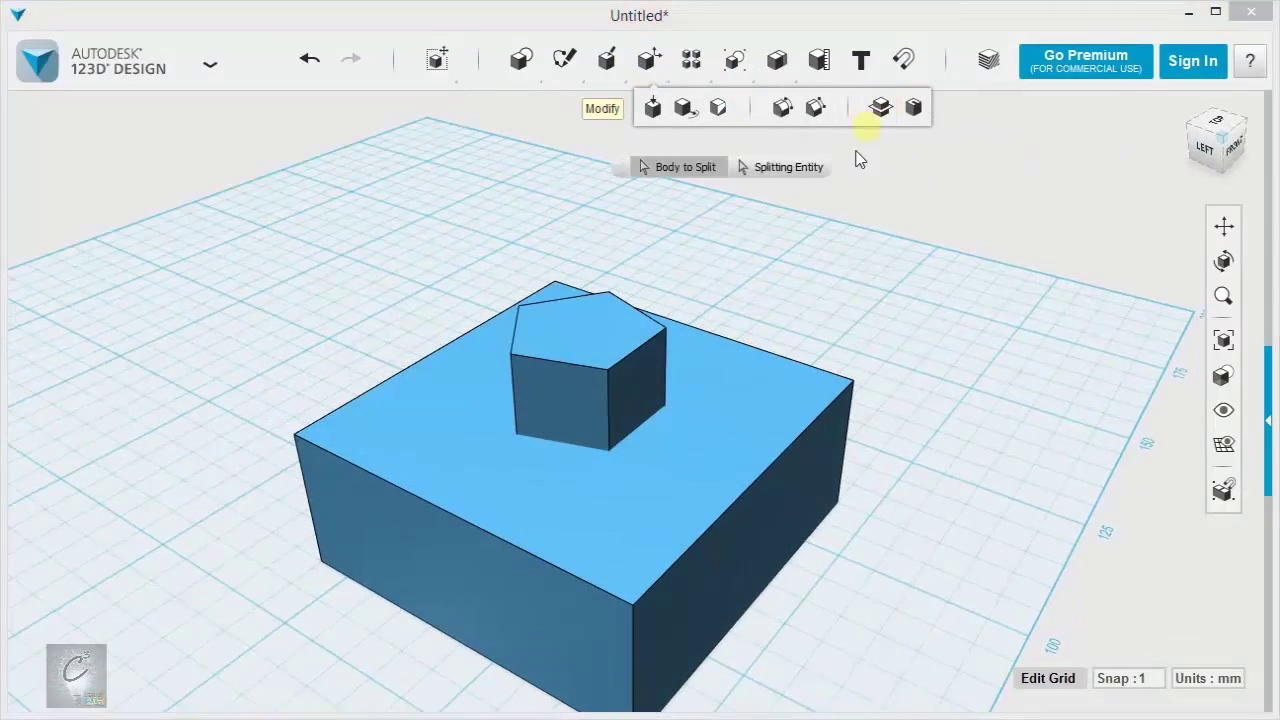
click(679, 510)
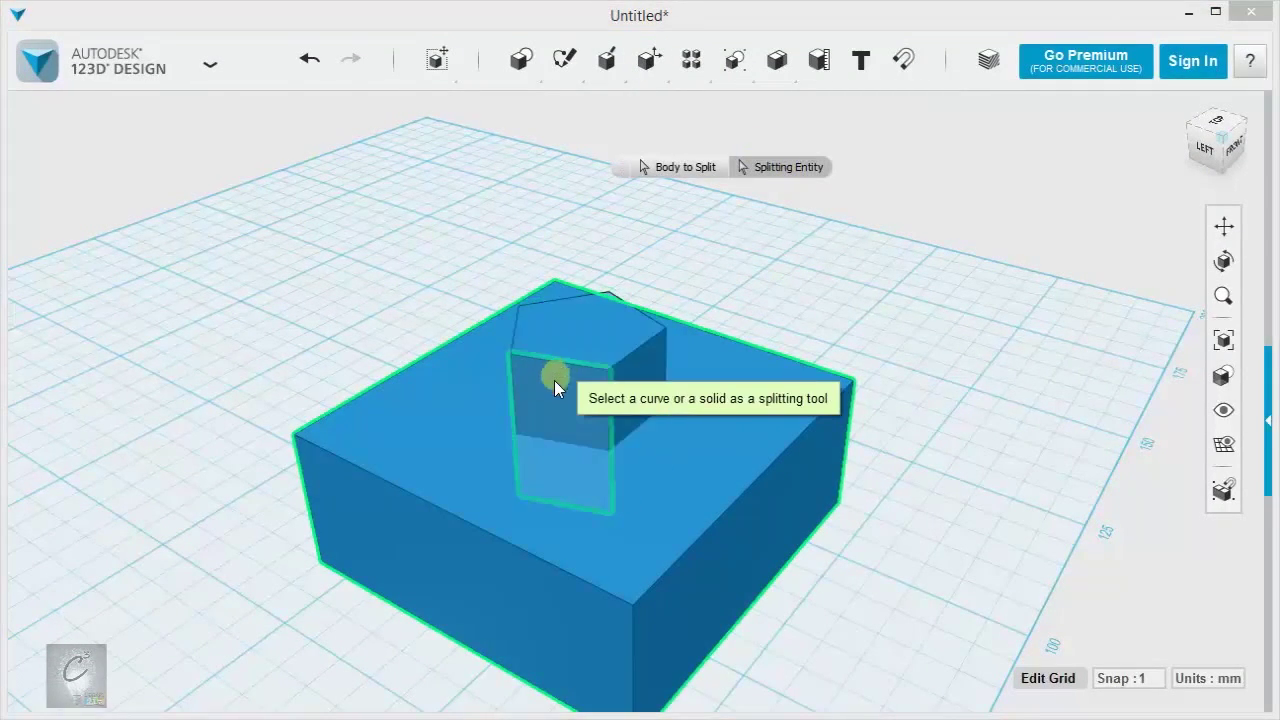
right_drag(554, 380, 831, 516)
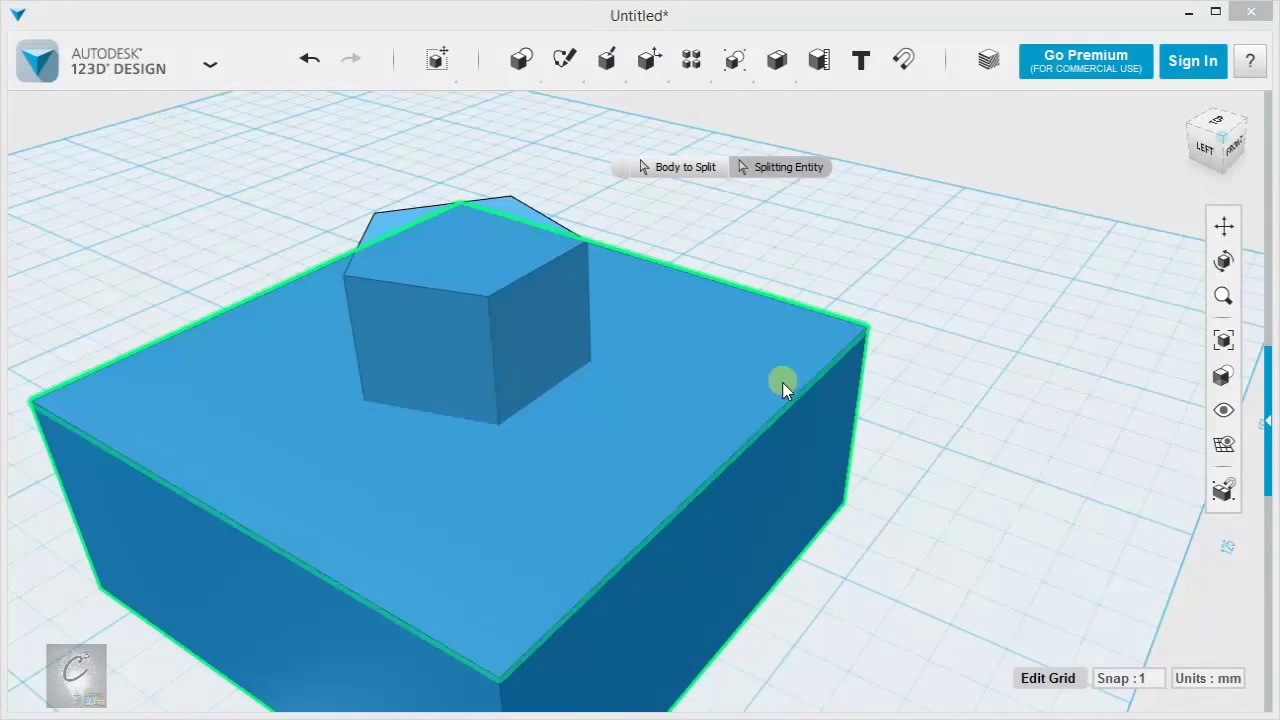
middle_drag(846, 297, 963, 283)
right_drag(896, 257, 1010, 313)
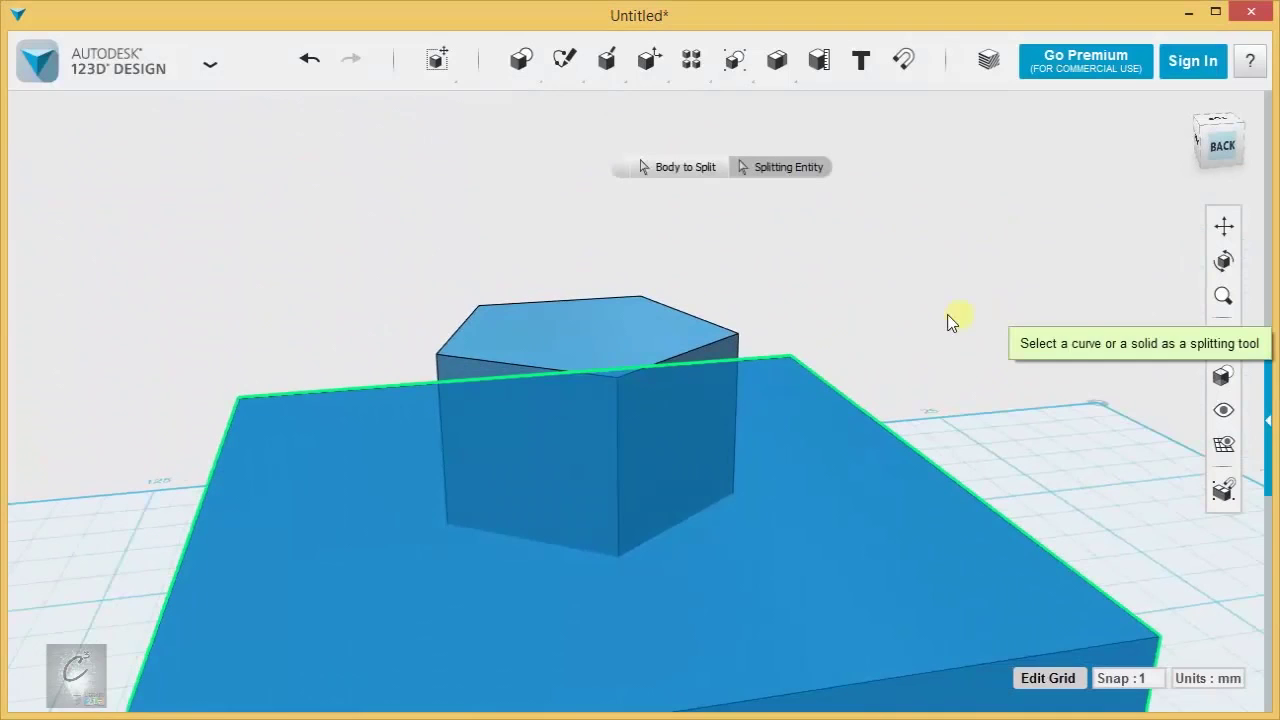
click(594, 330)
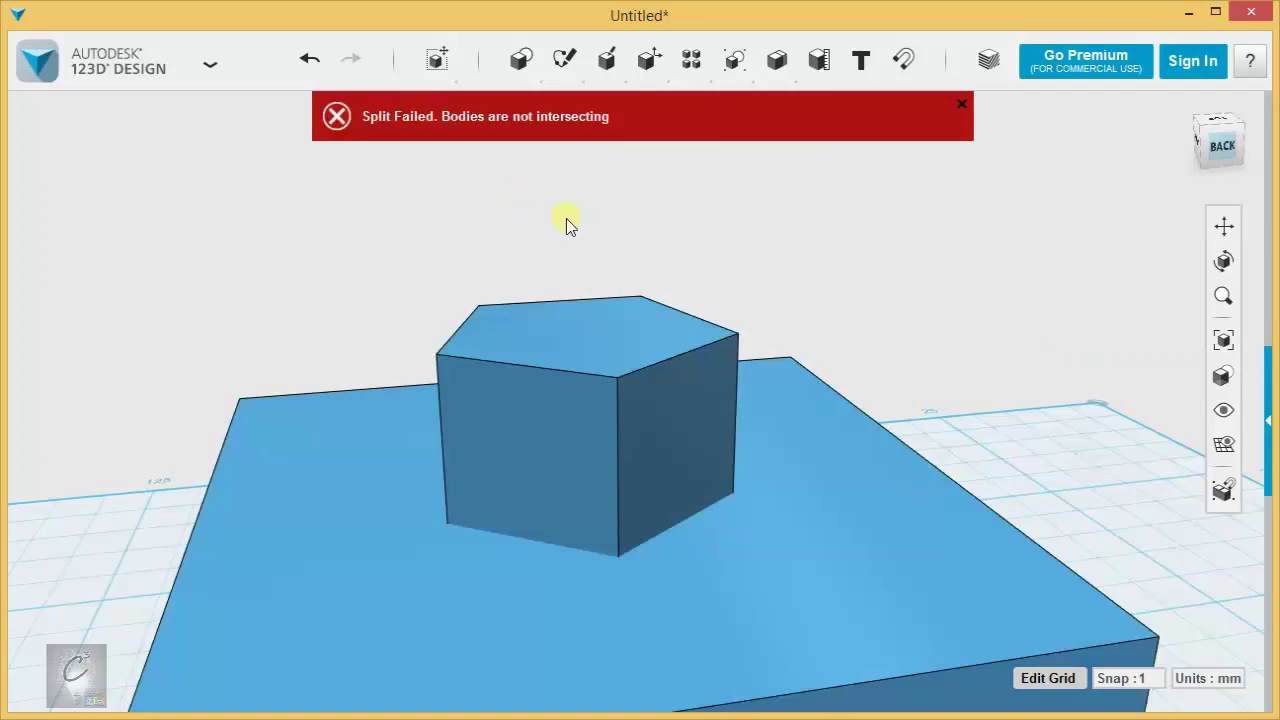
- Split the box with Split Solid, using the whole five-sided prism as the splitting entity
mouse_move(563, 62)
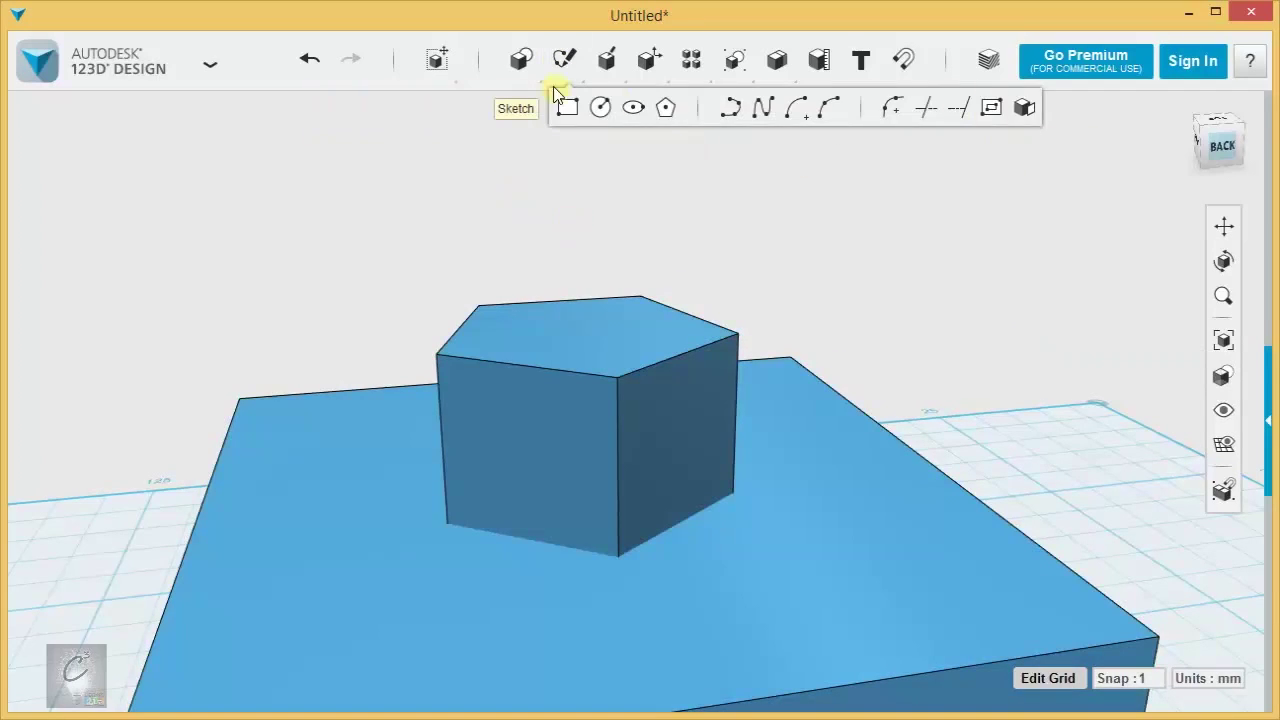
mouse_move(606, 76)
mouse_move(649, 62)
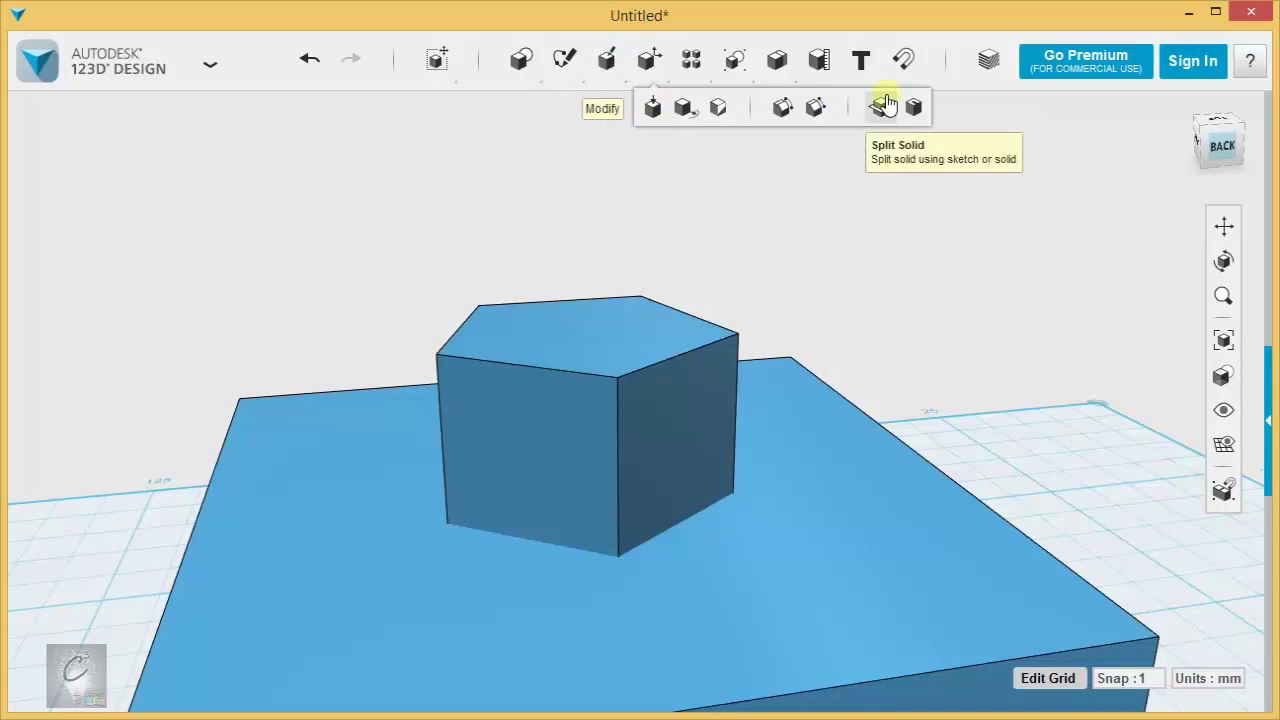
click(881, 108)
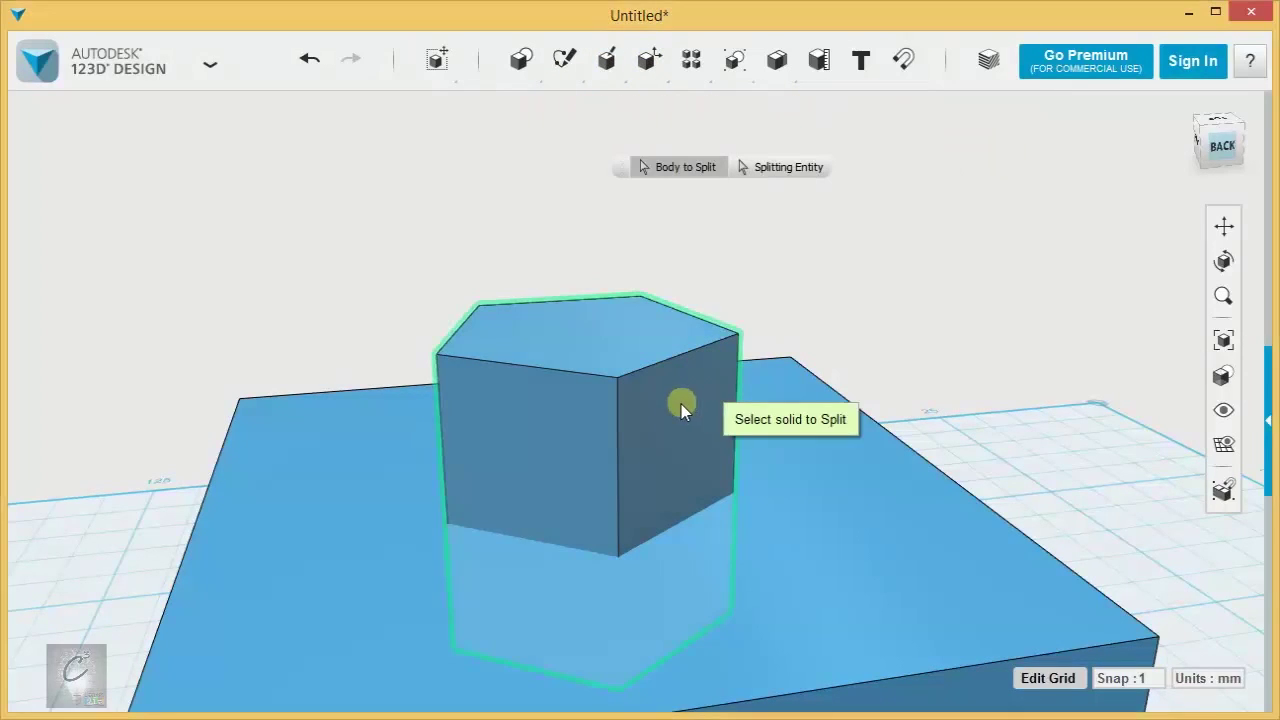
click(672, 415)
click(868, 490)
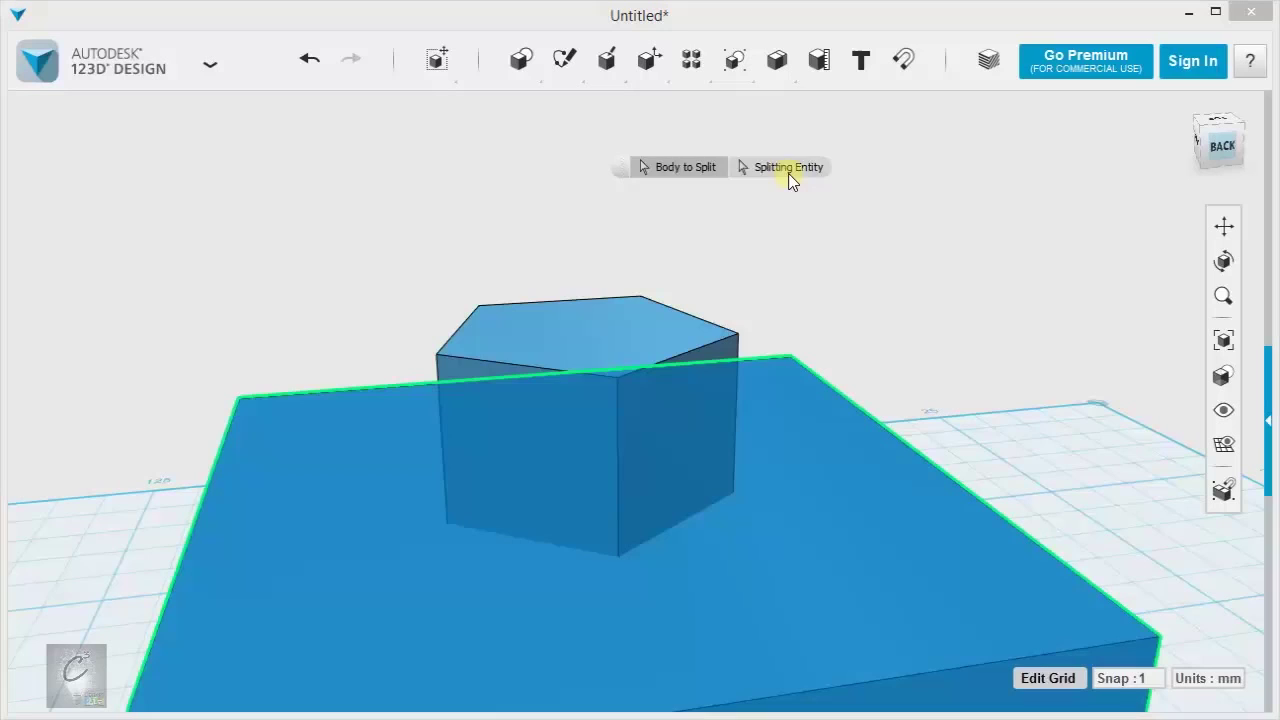
right_drag(514, 343, 599, 283)
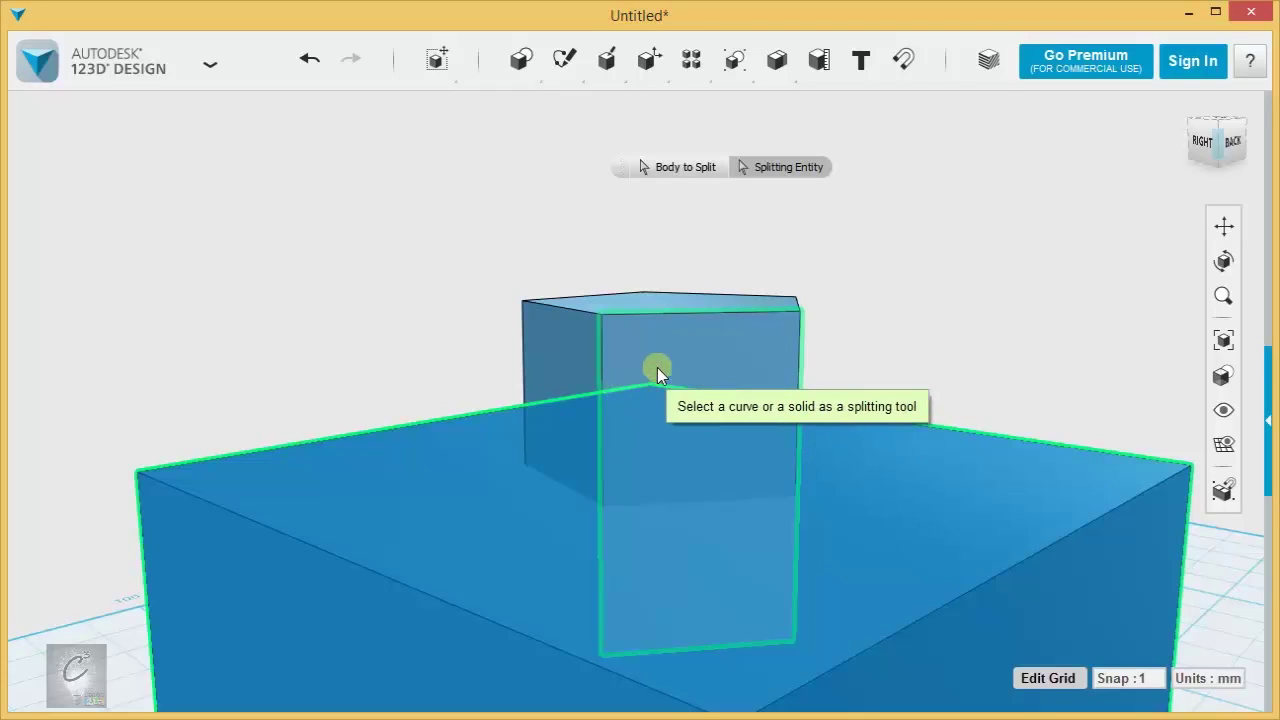
click(609, 316)
right_drag(363, 223, 697, 218)
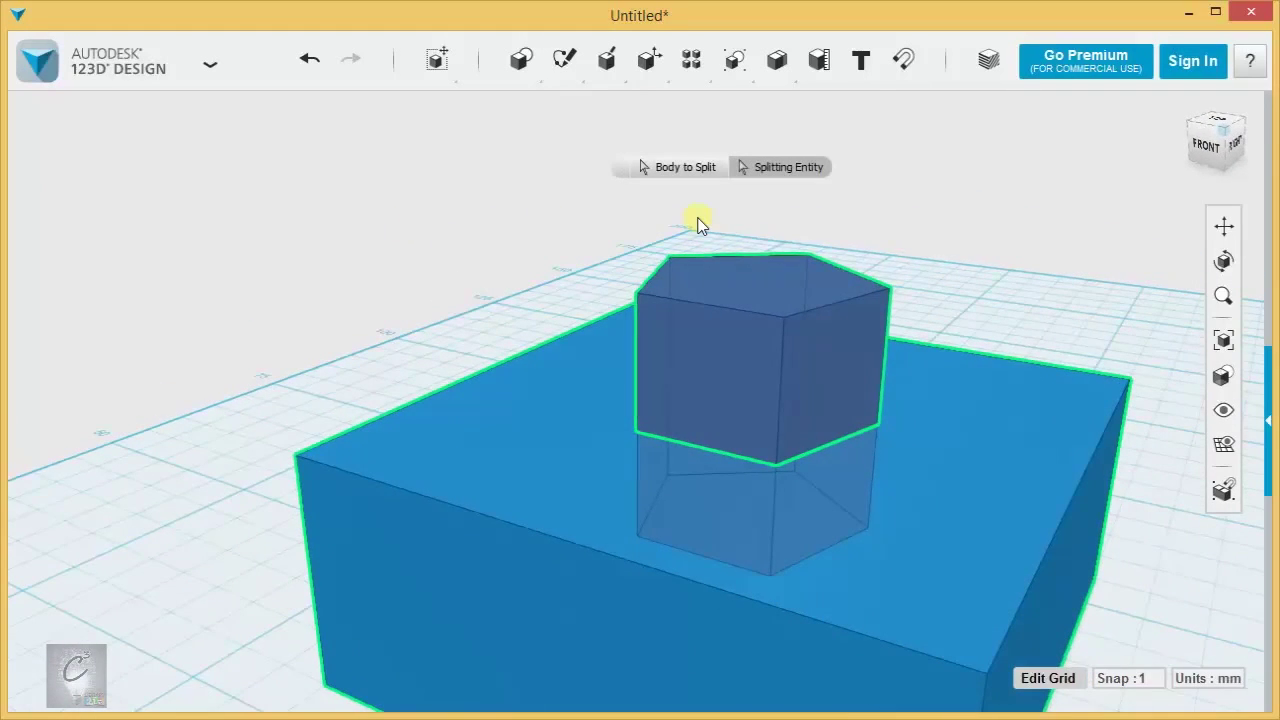
click(697, 218)
- Raise the five-sided prism 30 mm, clear of the box
click(792, 411)
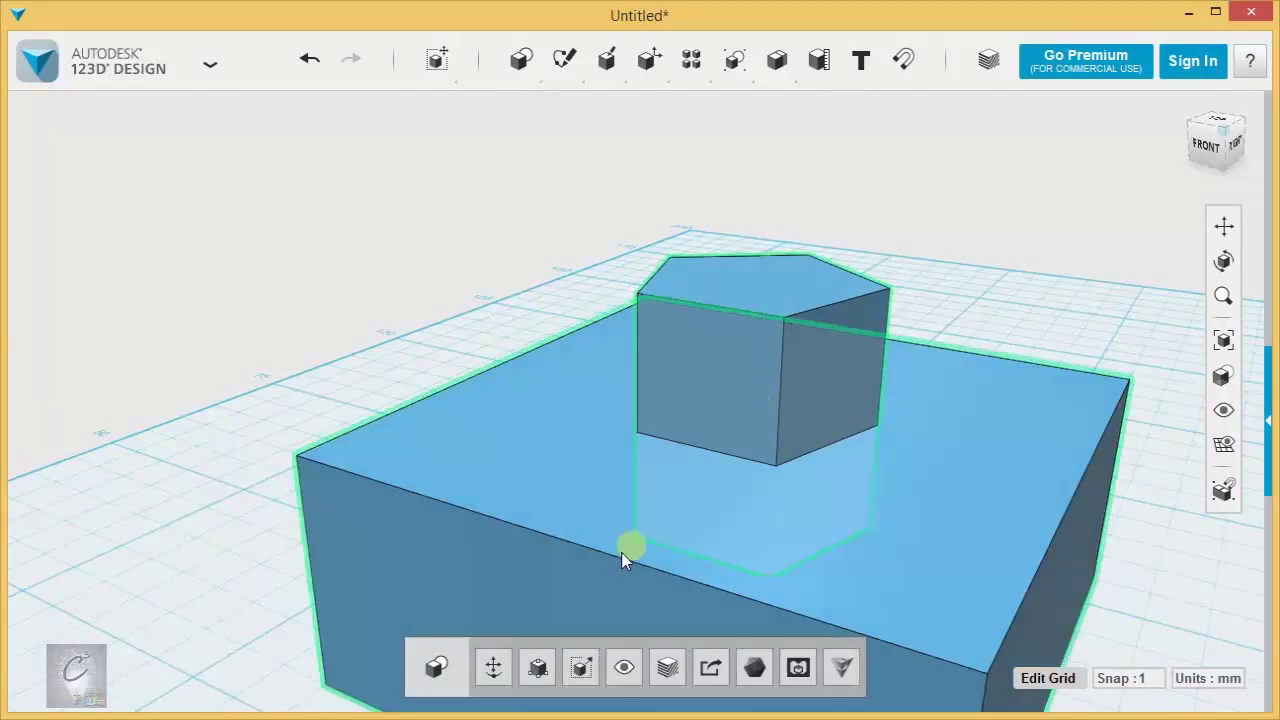
scroll(554, 574, down, 3)
click(497, 678)
click(702, 393)
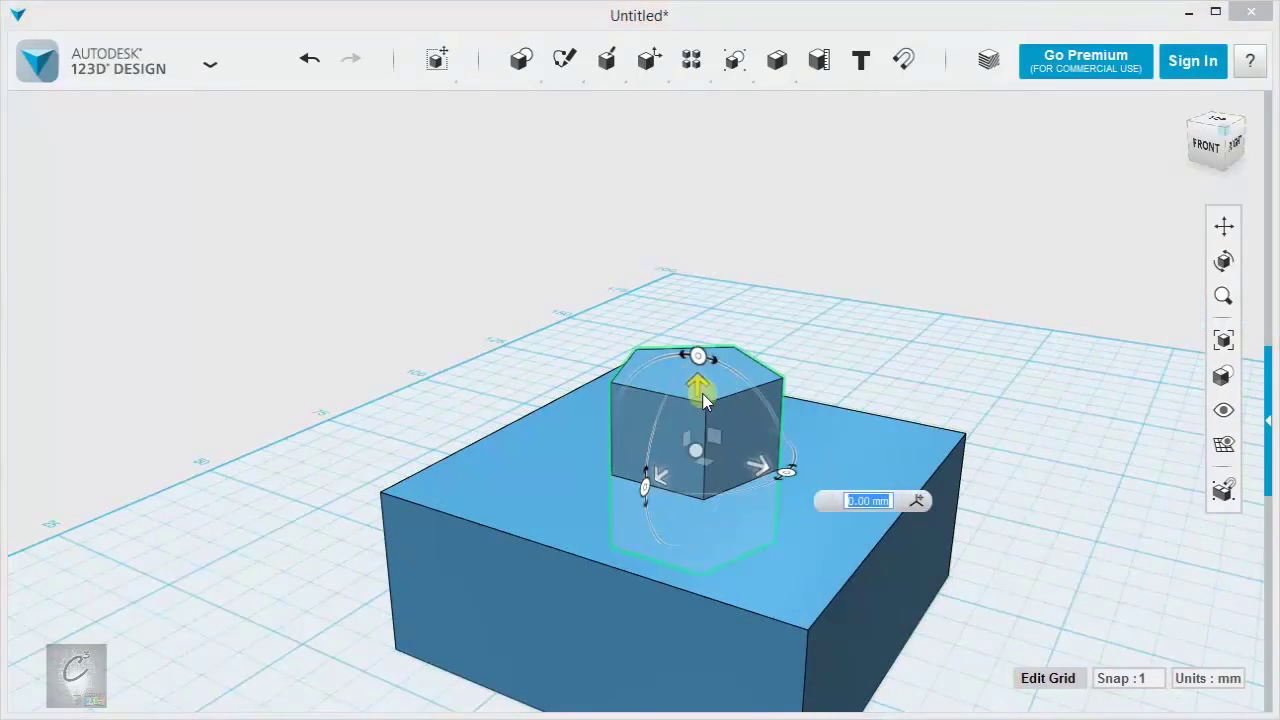
drag(699, 364, 702, 112)
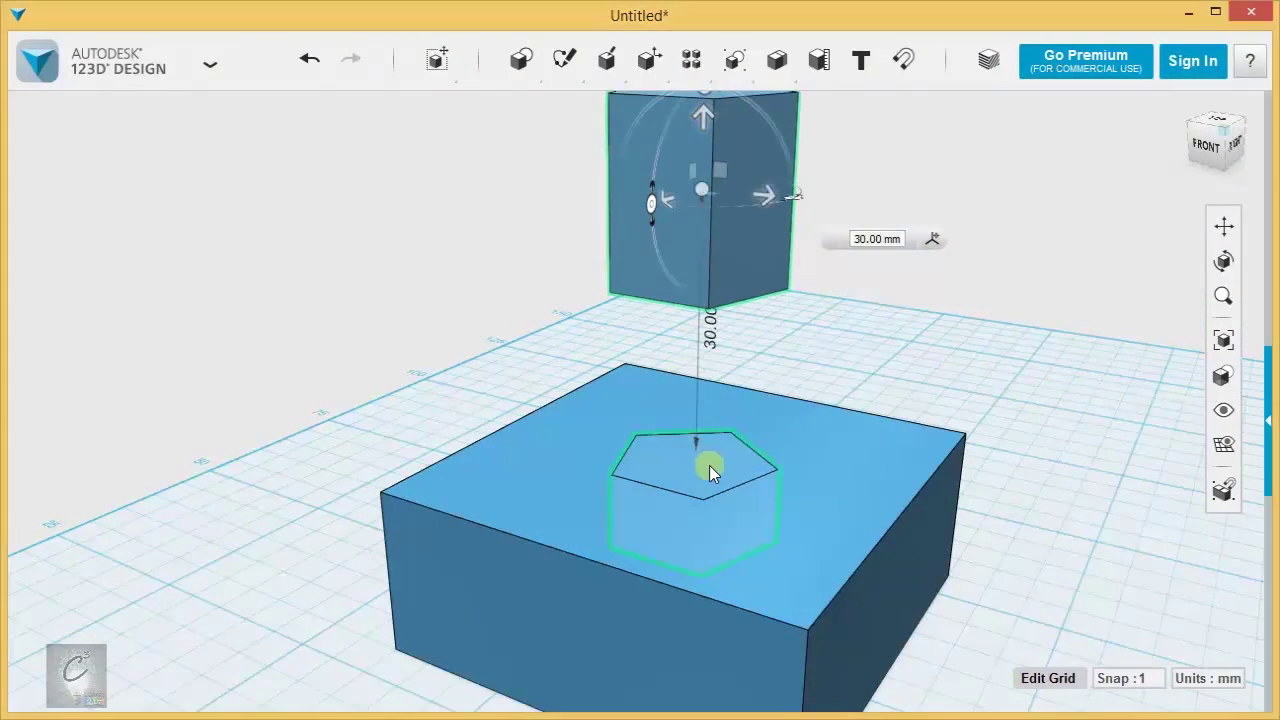
- Pull the split-off pentagonal piece out beside the box and put it back into its recess
drag(715, 484, 172, 578)
right_drag(172, 578, 411, 551)
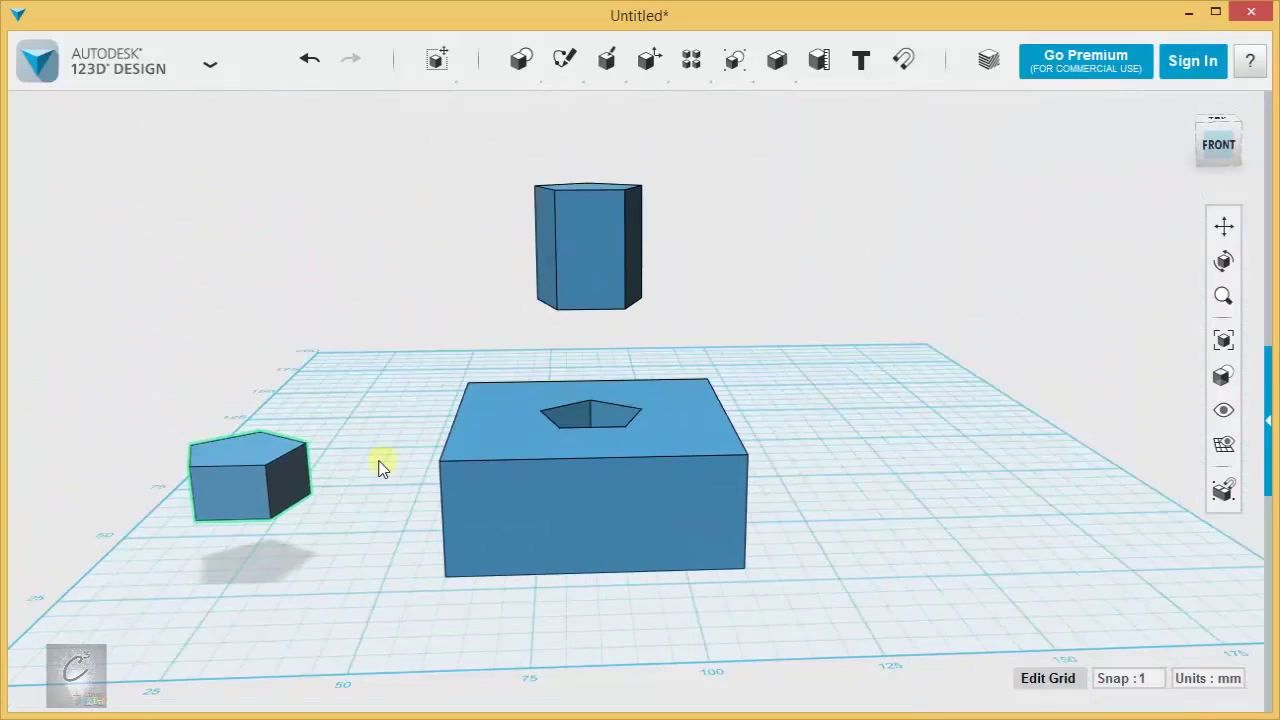
drag(278, 481, 605, 462)
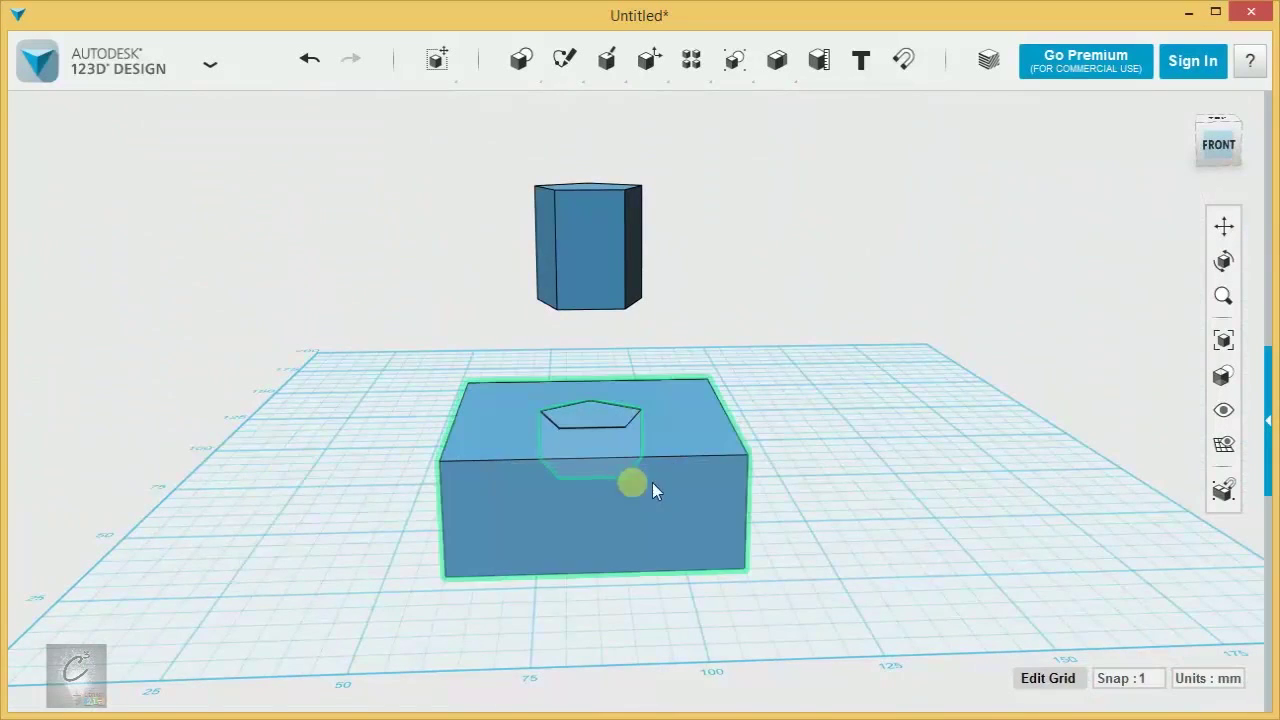
- Undo the moves of the split-off piece, the lift of the prism and the split of the box
key(ctrl+z)
key(ctrl+z)
key(ctrl+z)
key(ctrl+z)
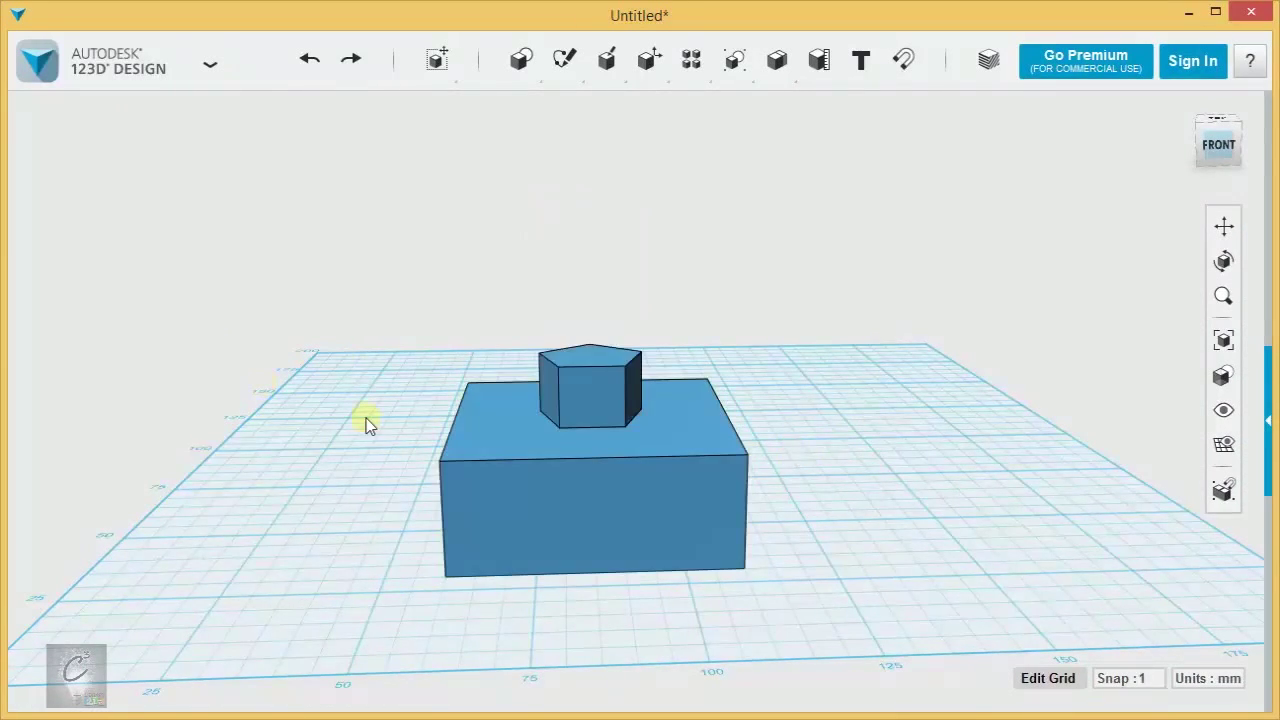
right_drag(366, 418, 520, 436)
mouse_move(635, 73)
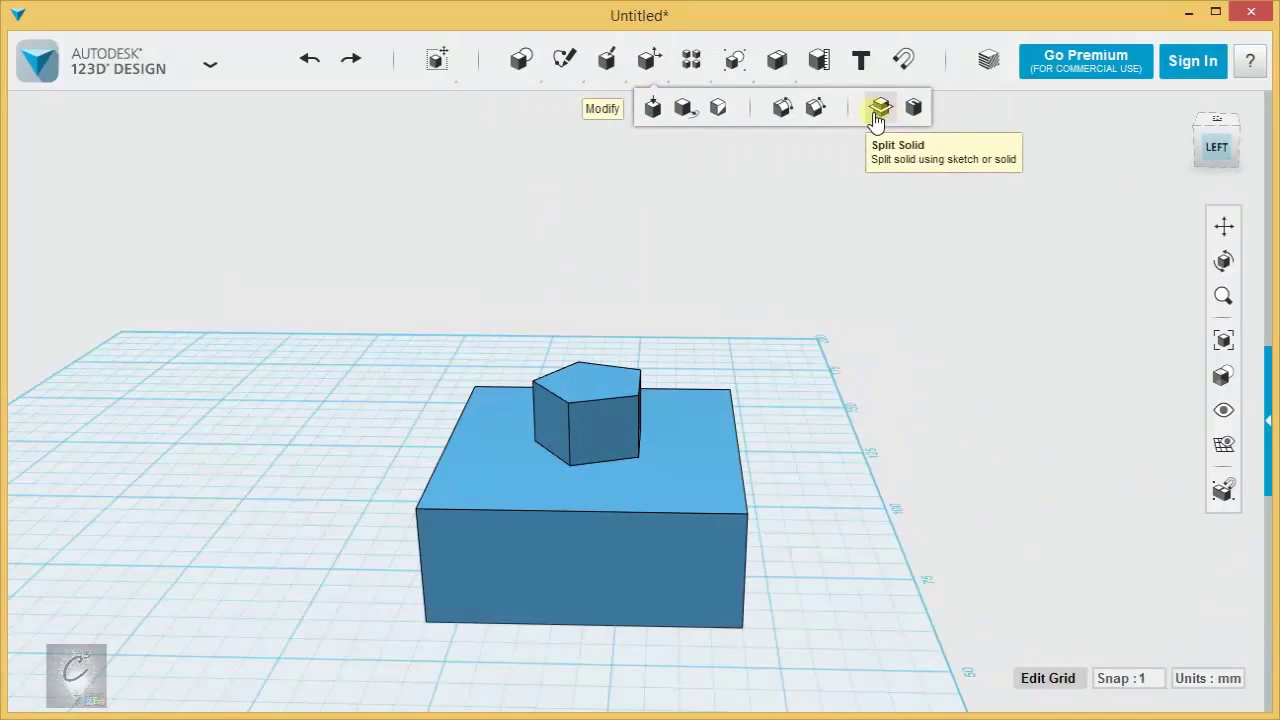
right_drag(860, 297, 749, 320)
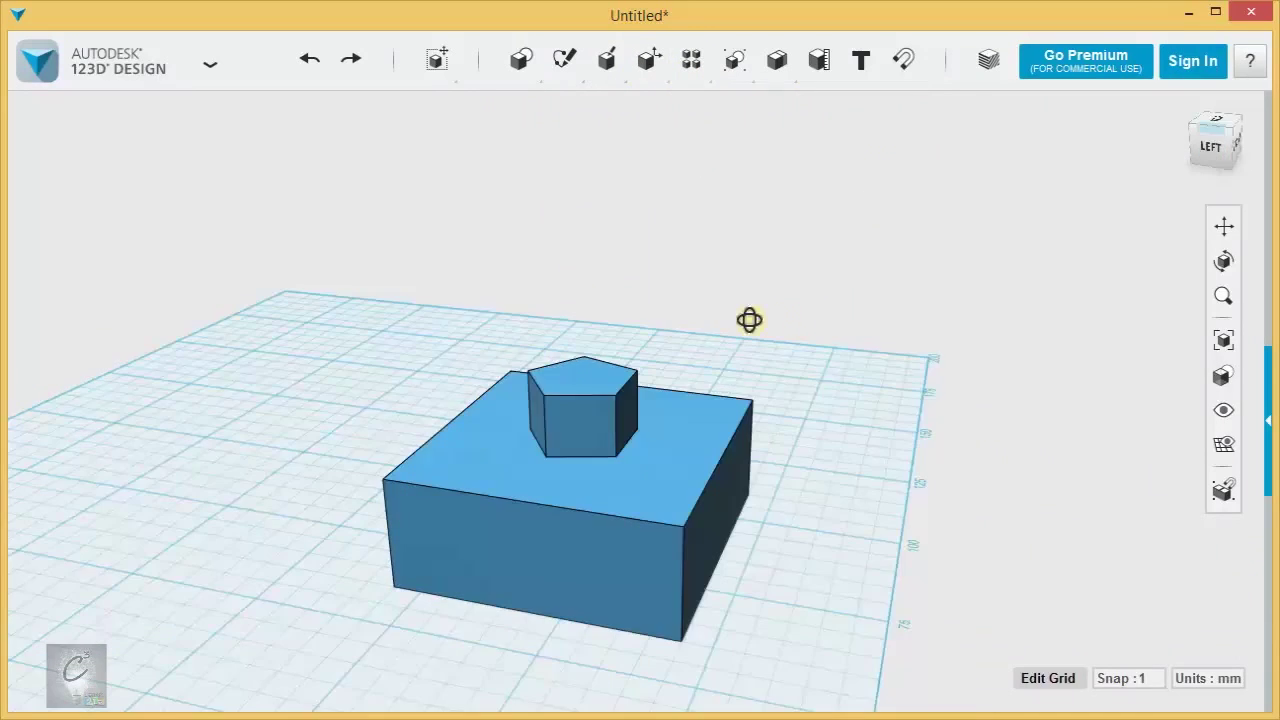
drag(623, 400, 735, 257)
key(ctrl+z)
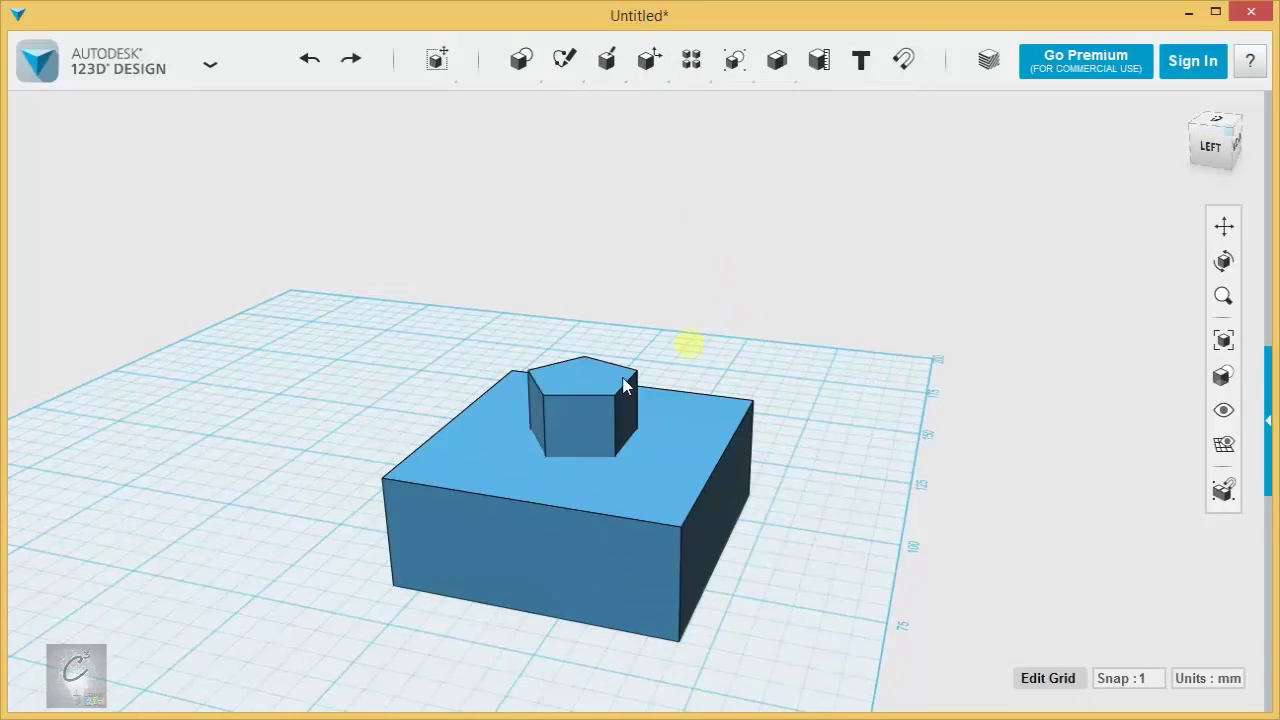
- Split the box's top face with Split Face, using the five-sided prism as the splitting entity
mouse_move(643, 72)
click(717, 107)
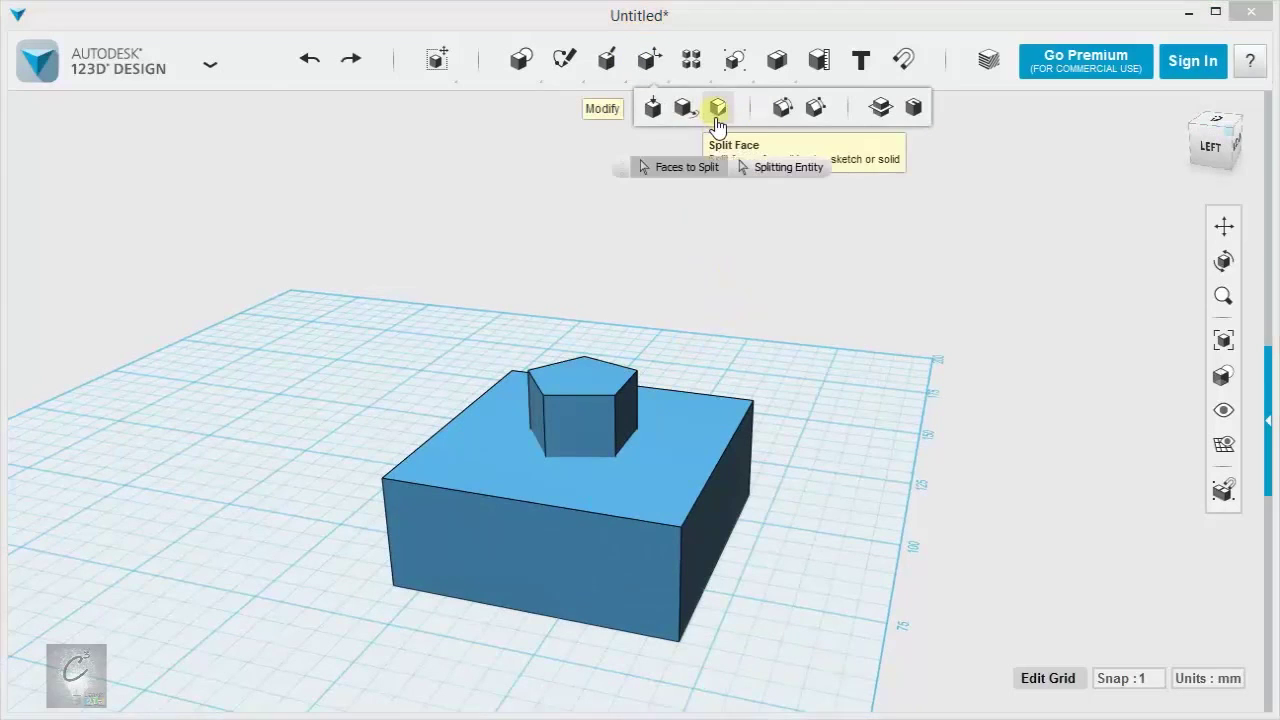
click(667, 462)
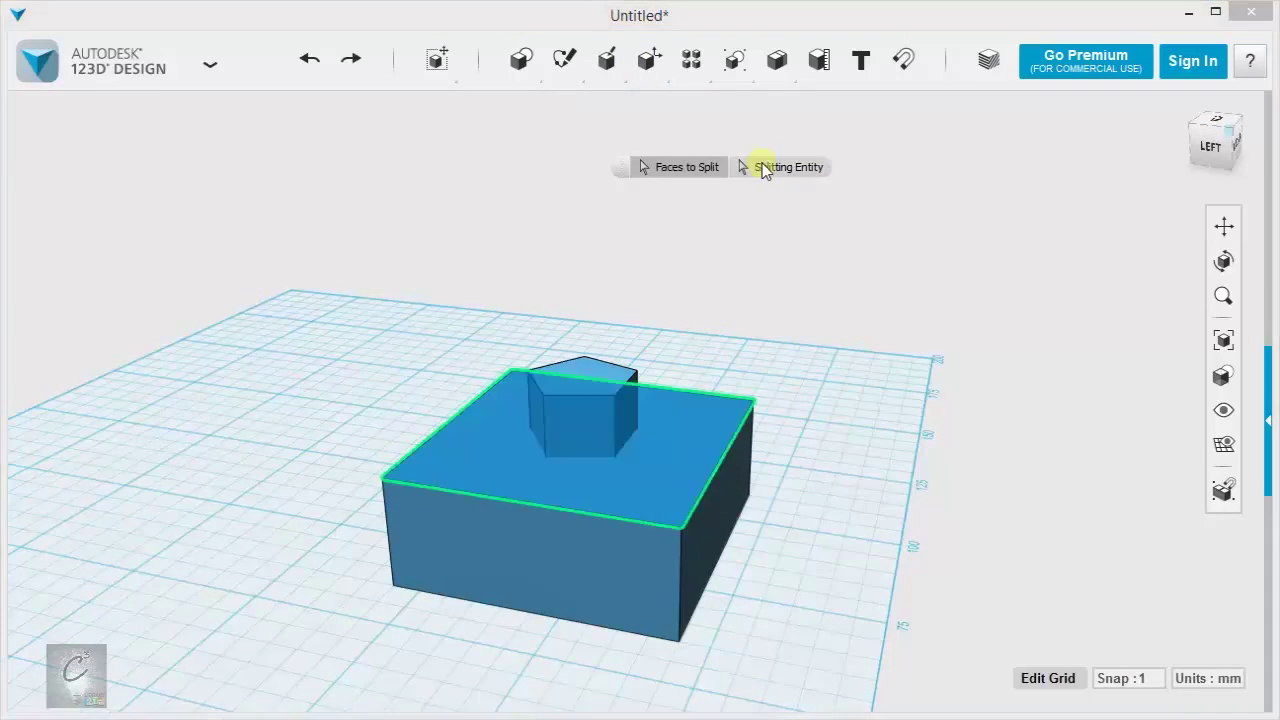
click(606, 396)
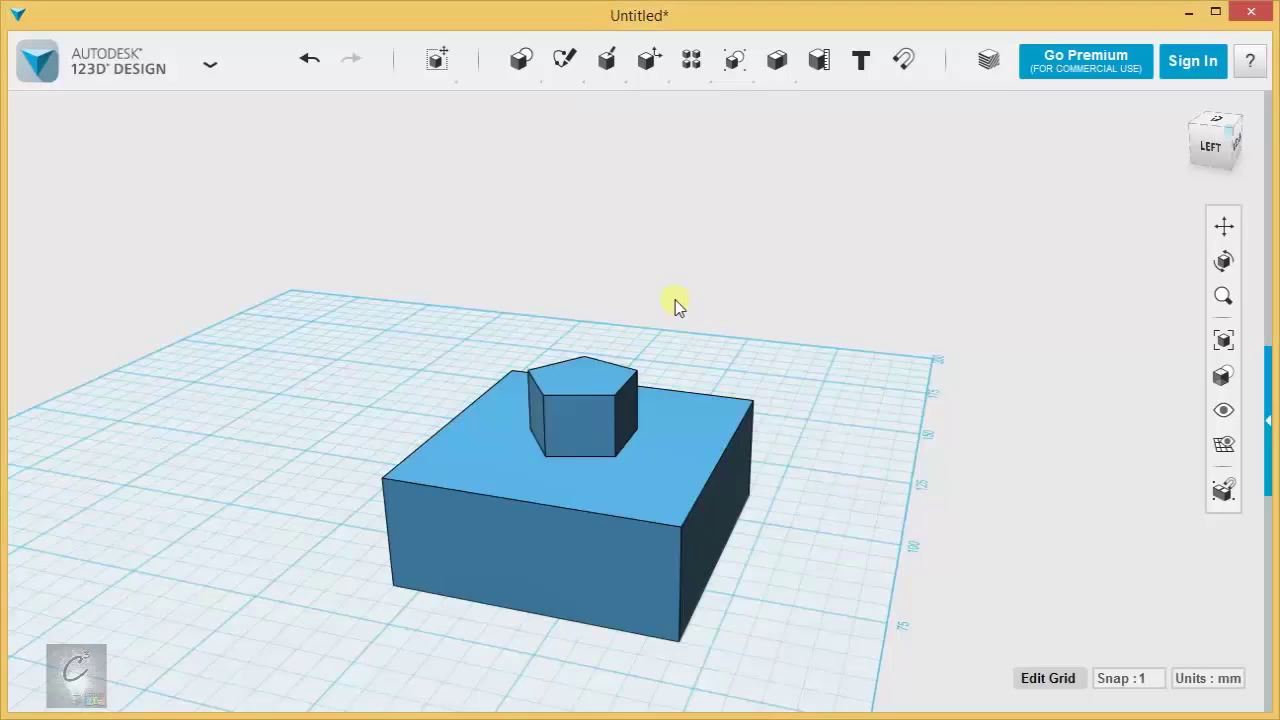
- Move the five-sided prism off the box to expose the split region on the top face, and select that pentagonal face
drag(606, 434, 343, 434)
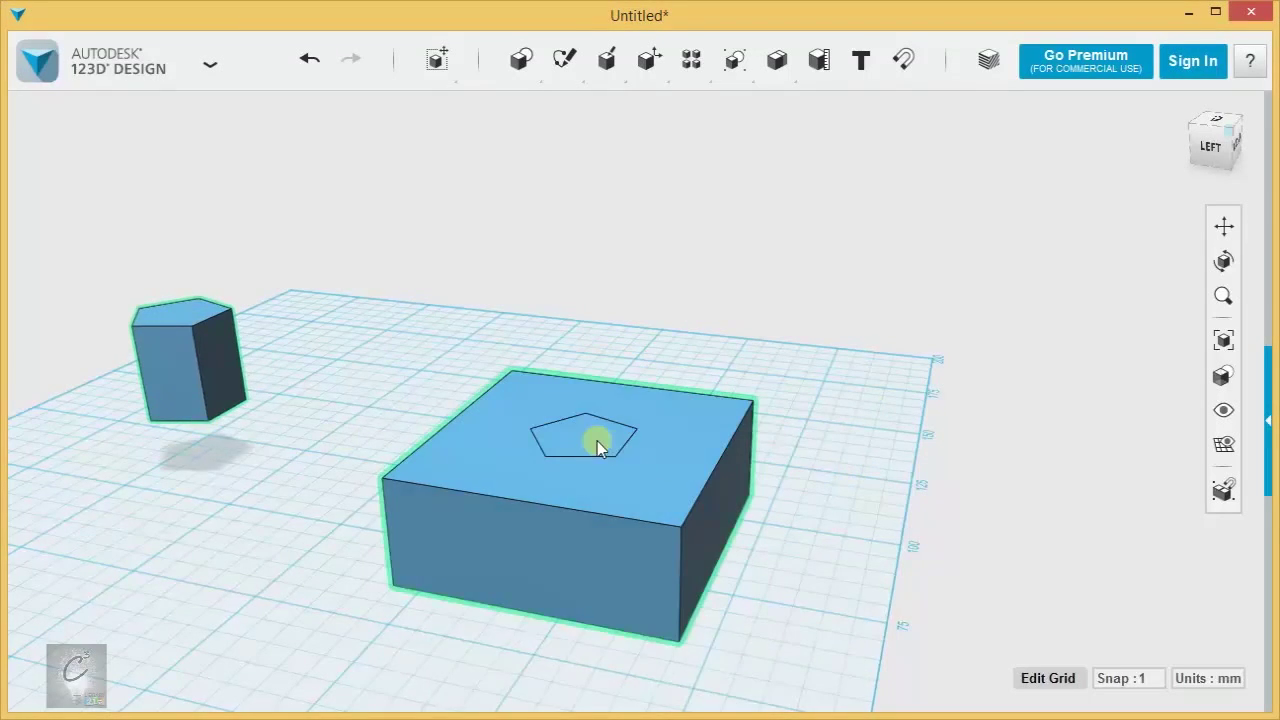
click(600, 450)
click(856, 450)
right_drag(856, 450, 904, 407)
- Switch the display to outlines only and examine whether the pentagonal split extends into the box
mouse_move(1227, 373)
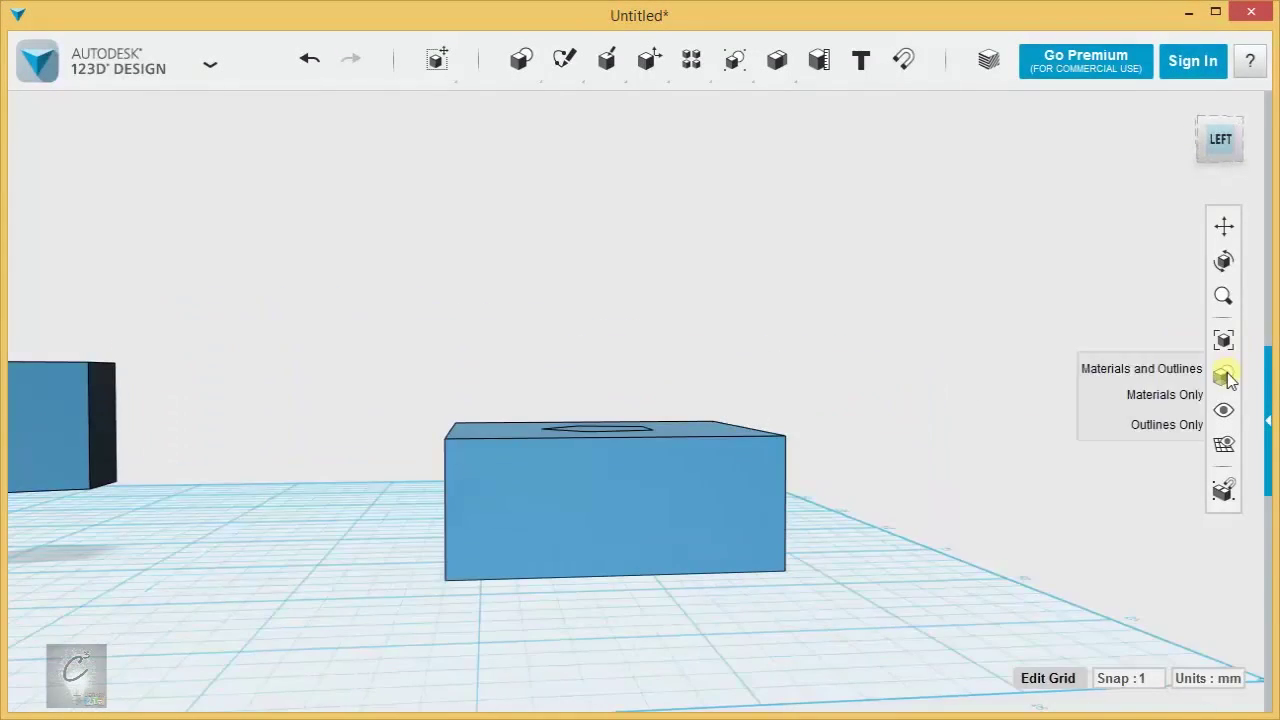
click(1166, 425)
right_drag(1000, 451, 837, 491)
scroll(976, 448, up, 3)
- Undo the last two operations and delete all solids from the workspace
key(ctrl+z)
key(ctrl+z)
drag(367, 271, 764, 617)
key(Delete)
mouse_move(1222, 413)
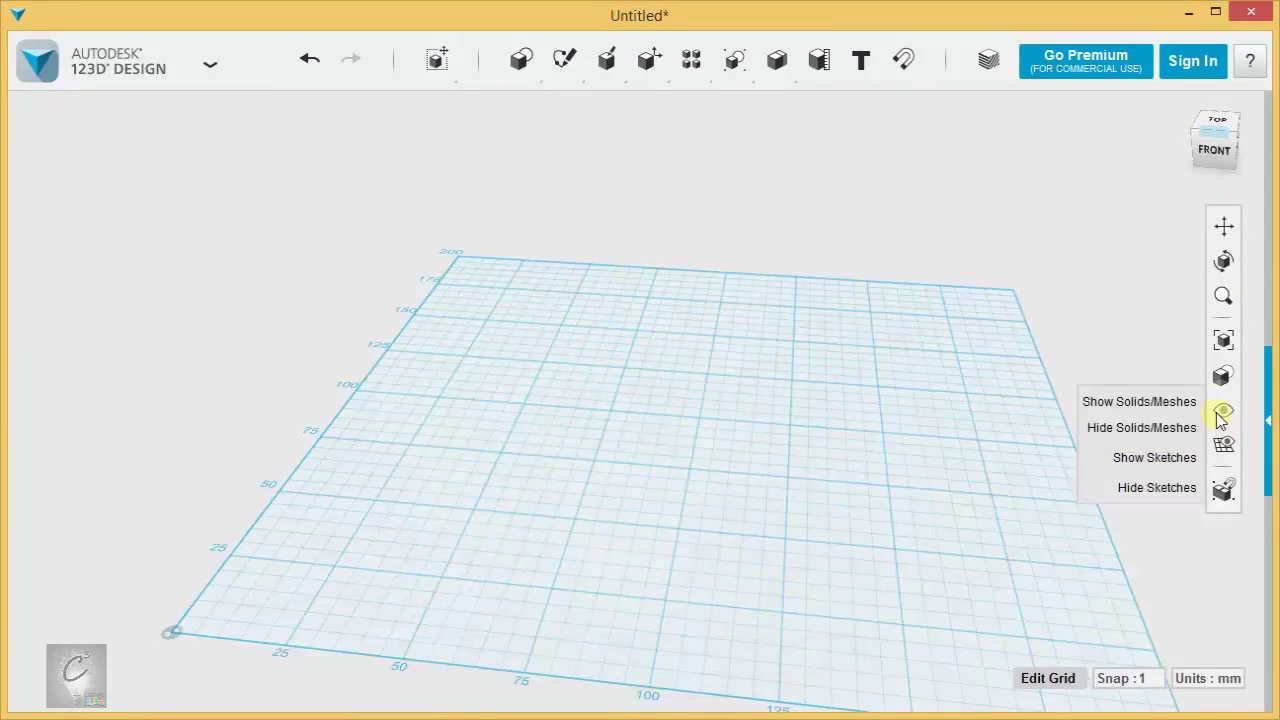
mouse_move(1237, 358)
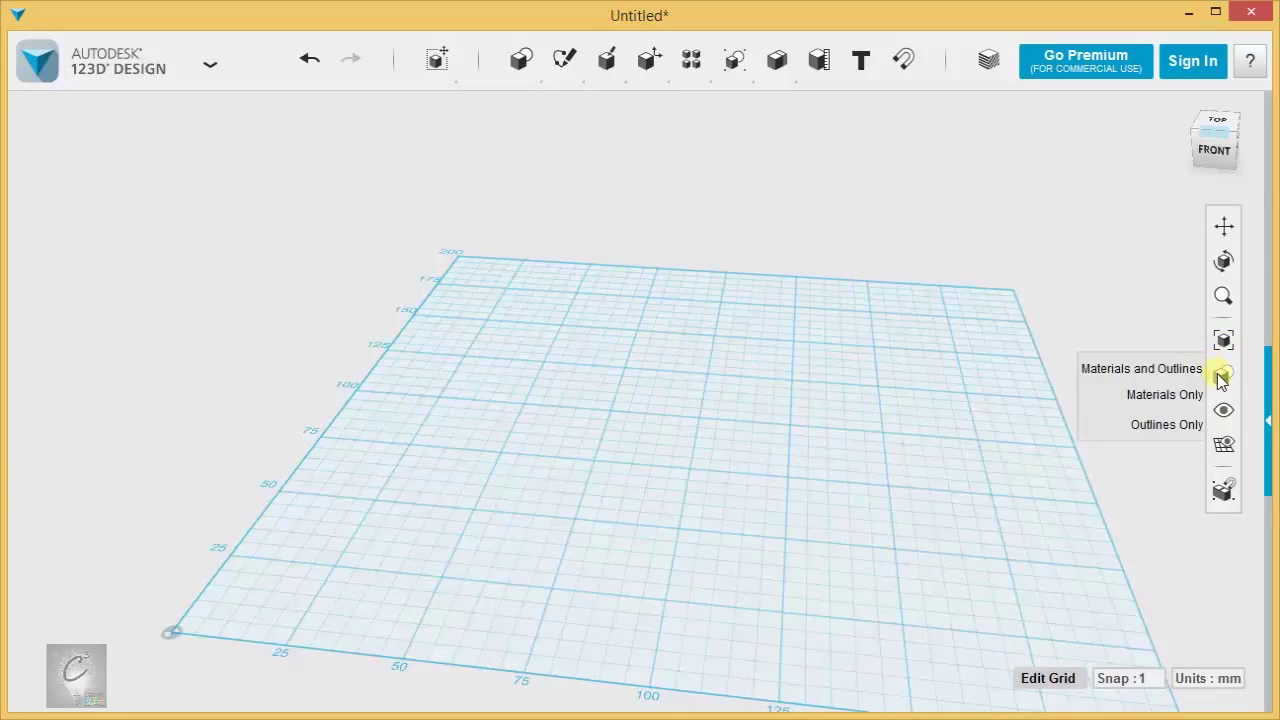
click(1225, 339)
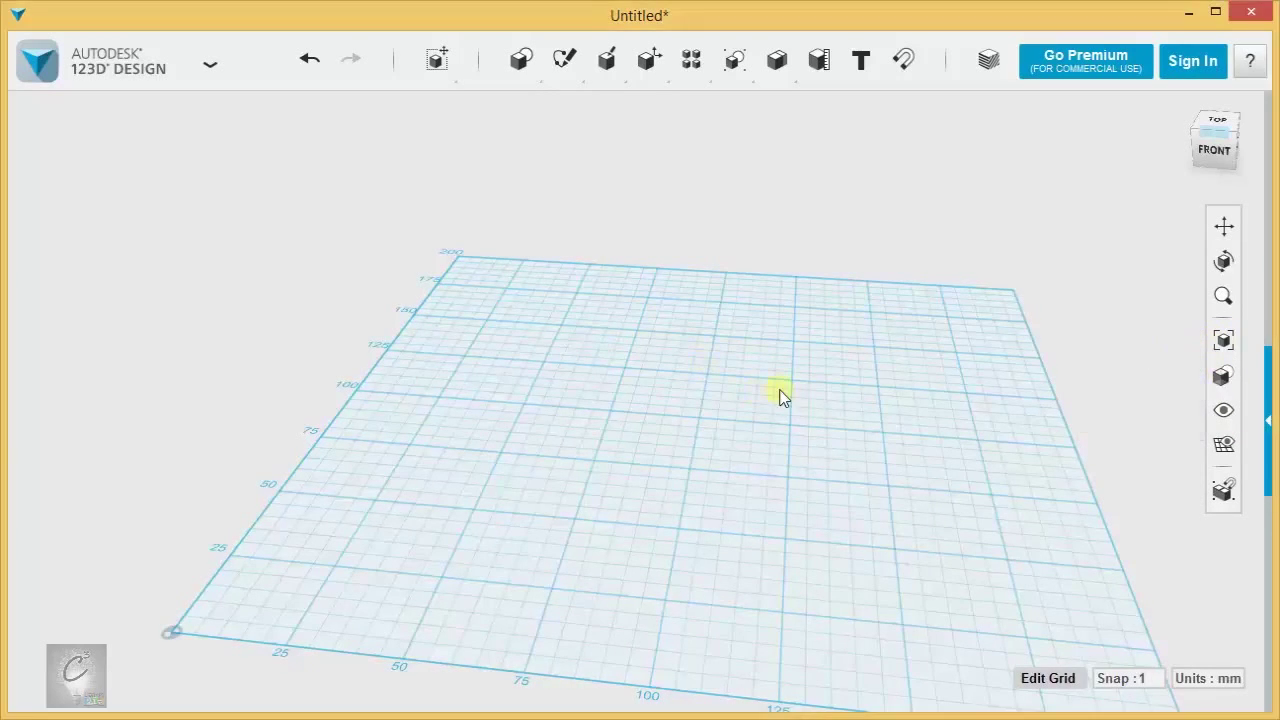
- Place a cylinder of radius 20 mm and height 50 mm near the middle of the grid, and display materials and outlines
mouse_move(519, 59)
click(586, 109)
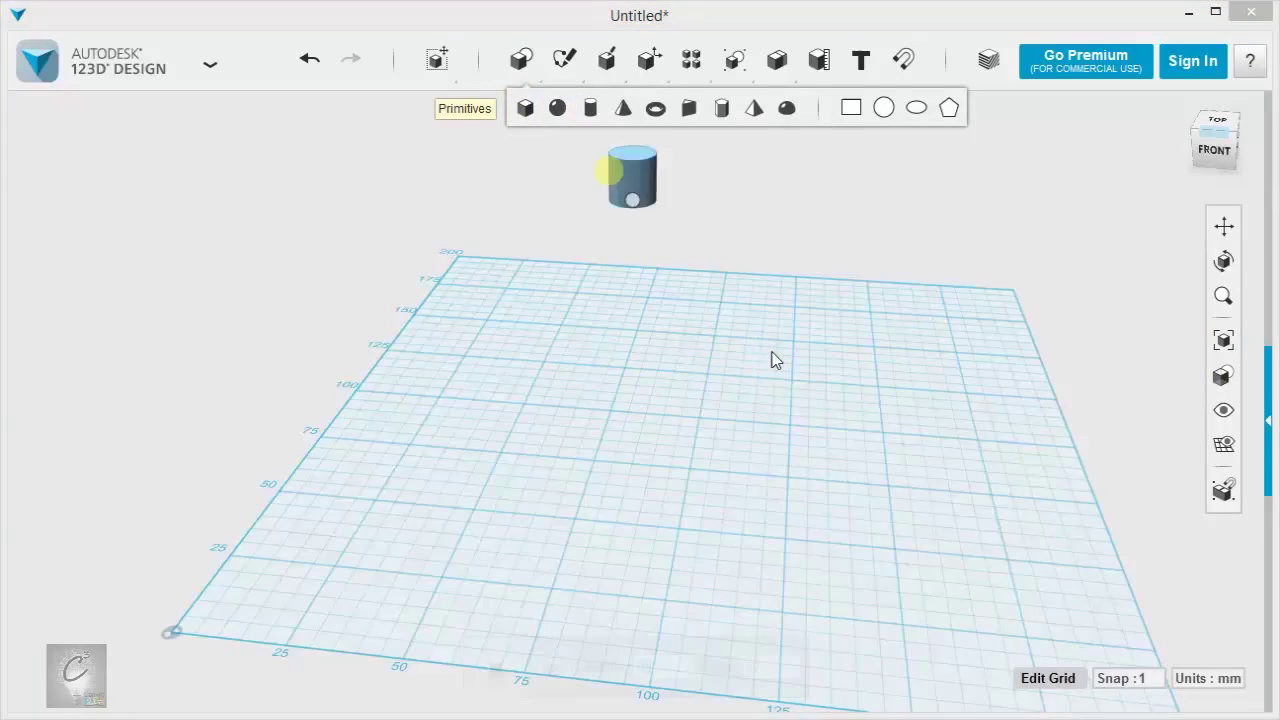
click(700, 483)
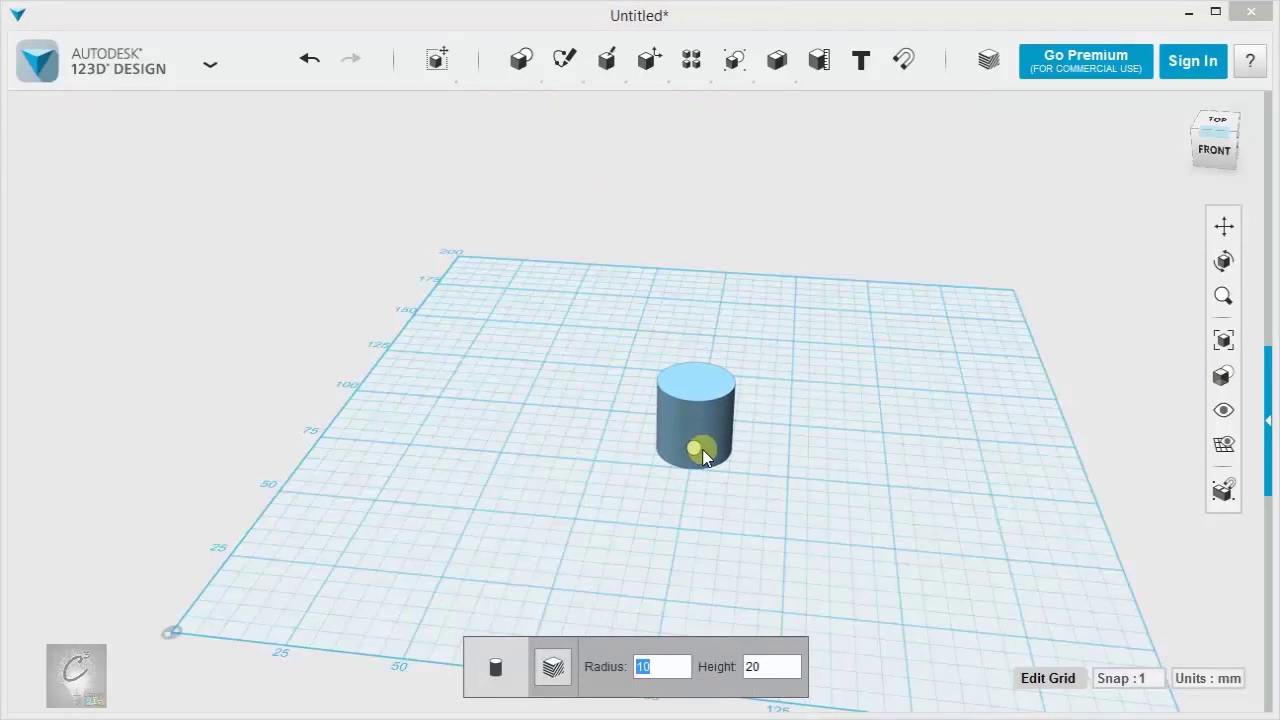
text(2050)
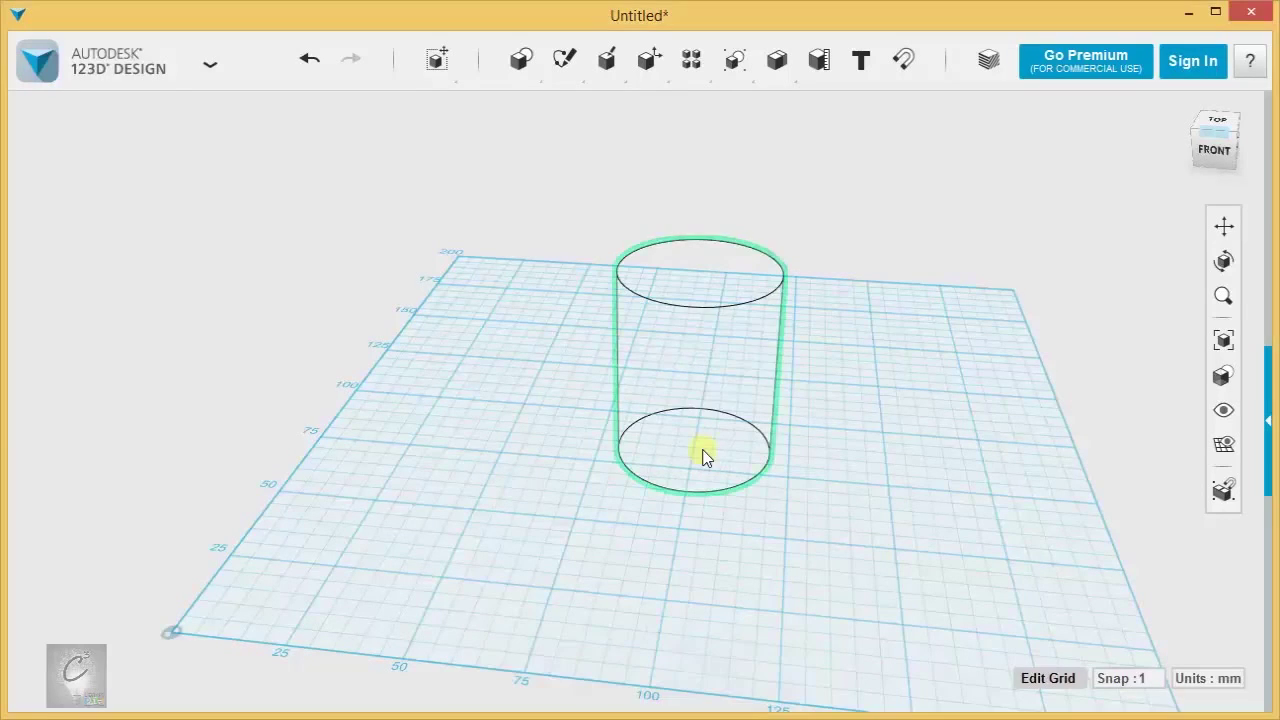
click(702, 449)
click(1160, 368)
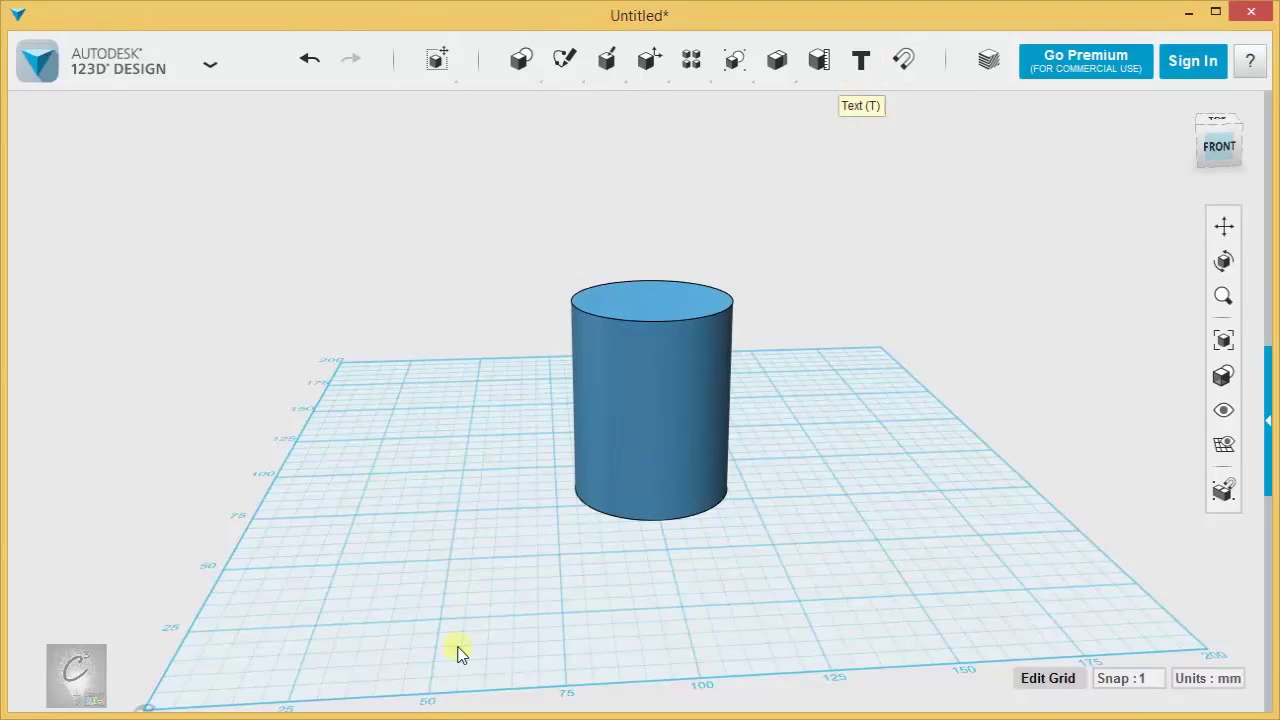
- Add the text "LIBRARY" in Arial, 10 mm high at 90°, on the grid in front of the cylinder
right_drag(458, 648, 489, 626)
middle_drag(489, 626, 550, 493)
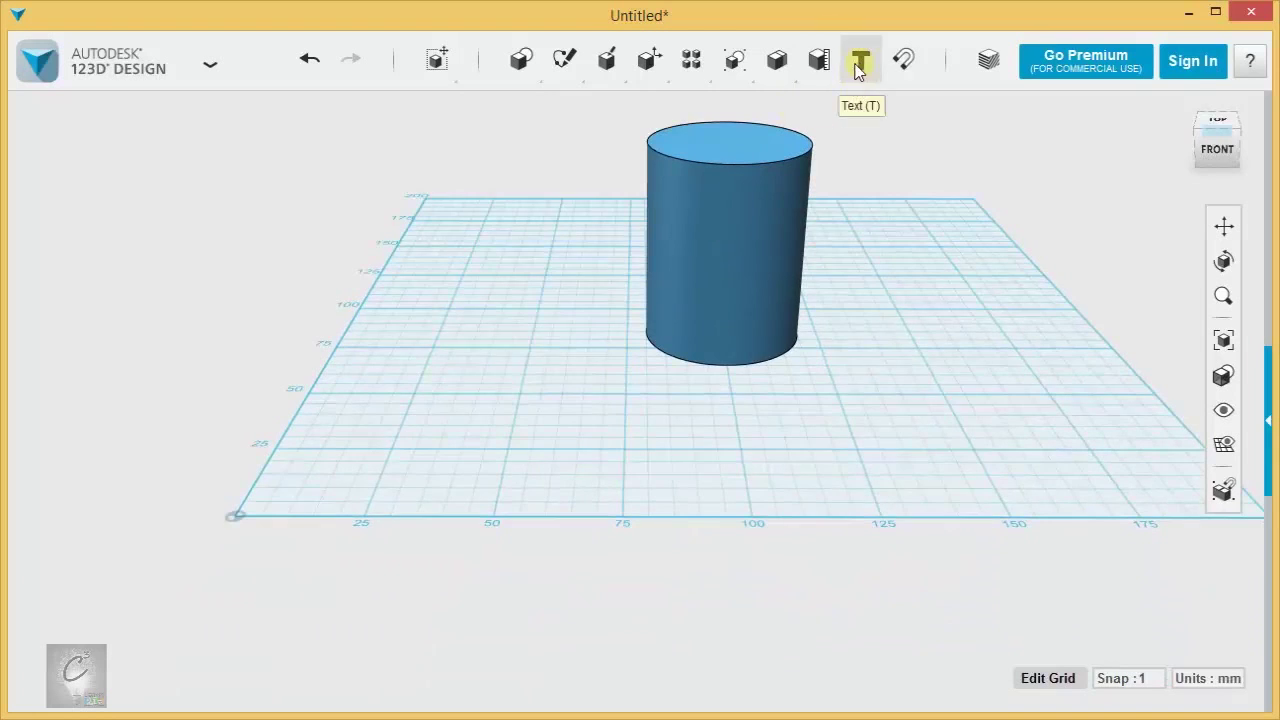
right_drag(520, 275, 476, 437)
scroll(500, 420, up, 3)
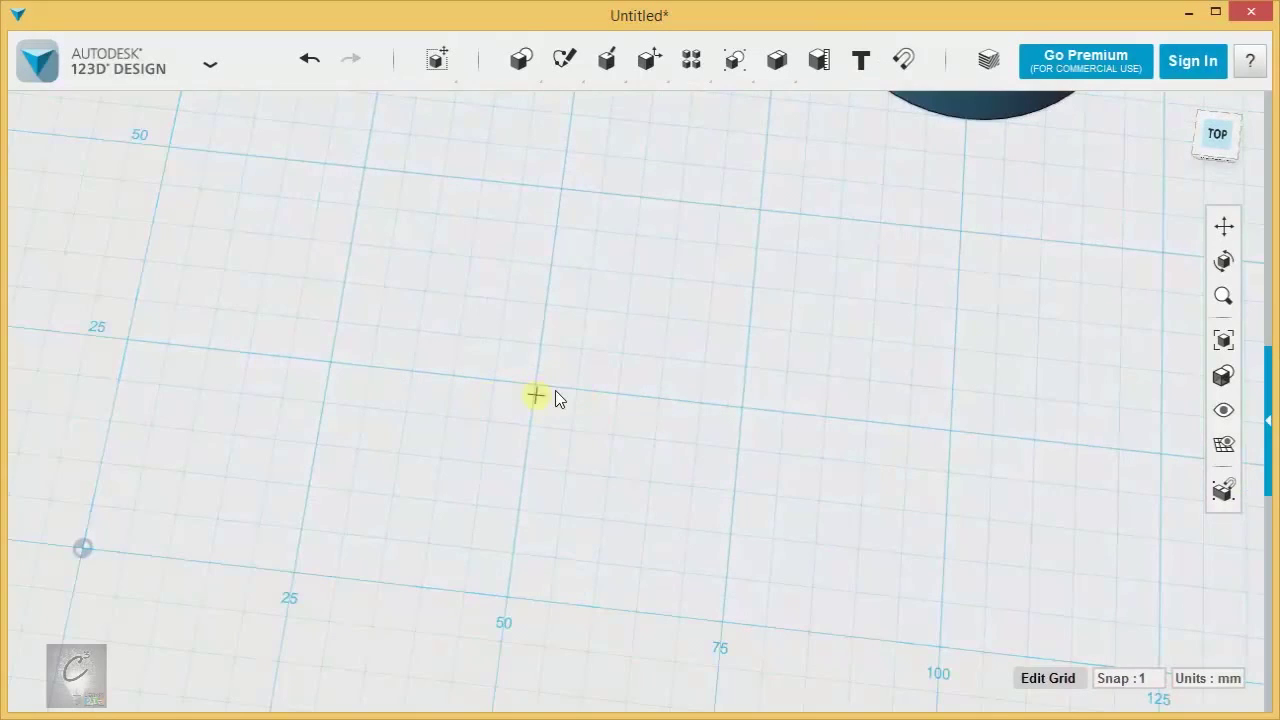
click(535, 385)
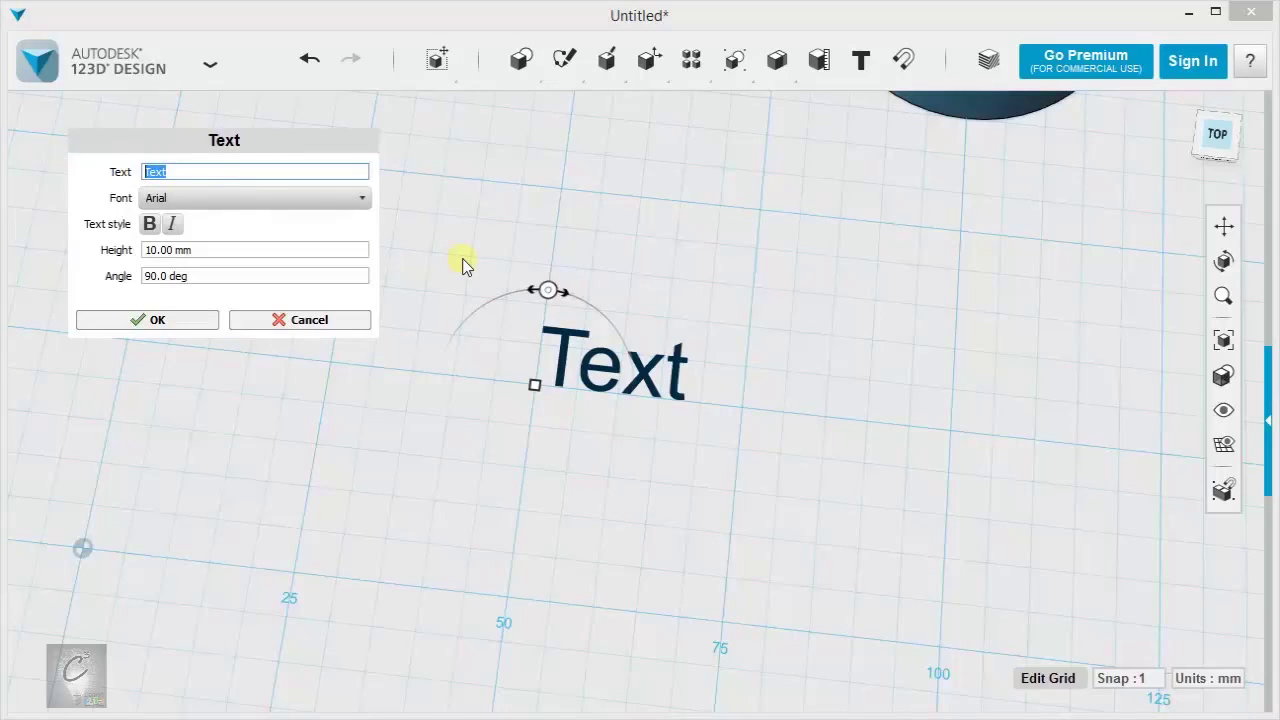
text(Ll)
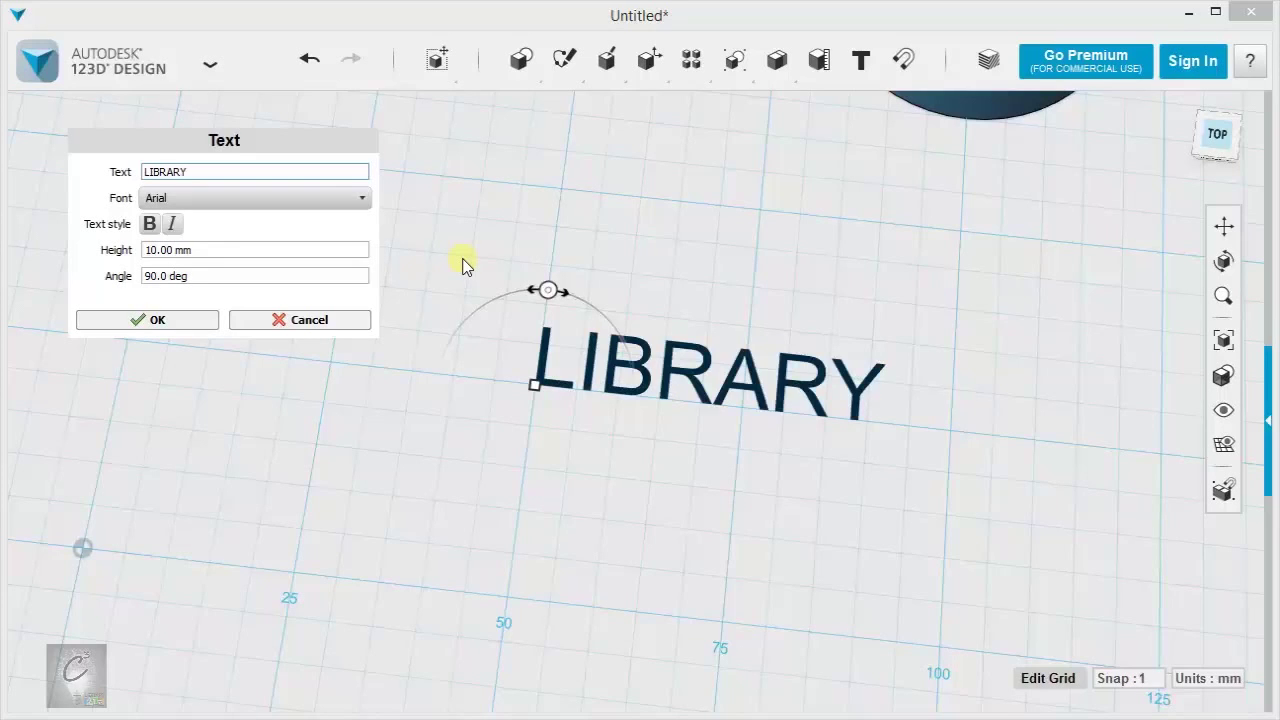
click(166, 317)
- Extrude the LIBRARY text upward into solid letters
right_drag(537, 431, 543, 360)
click(577, 455)
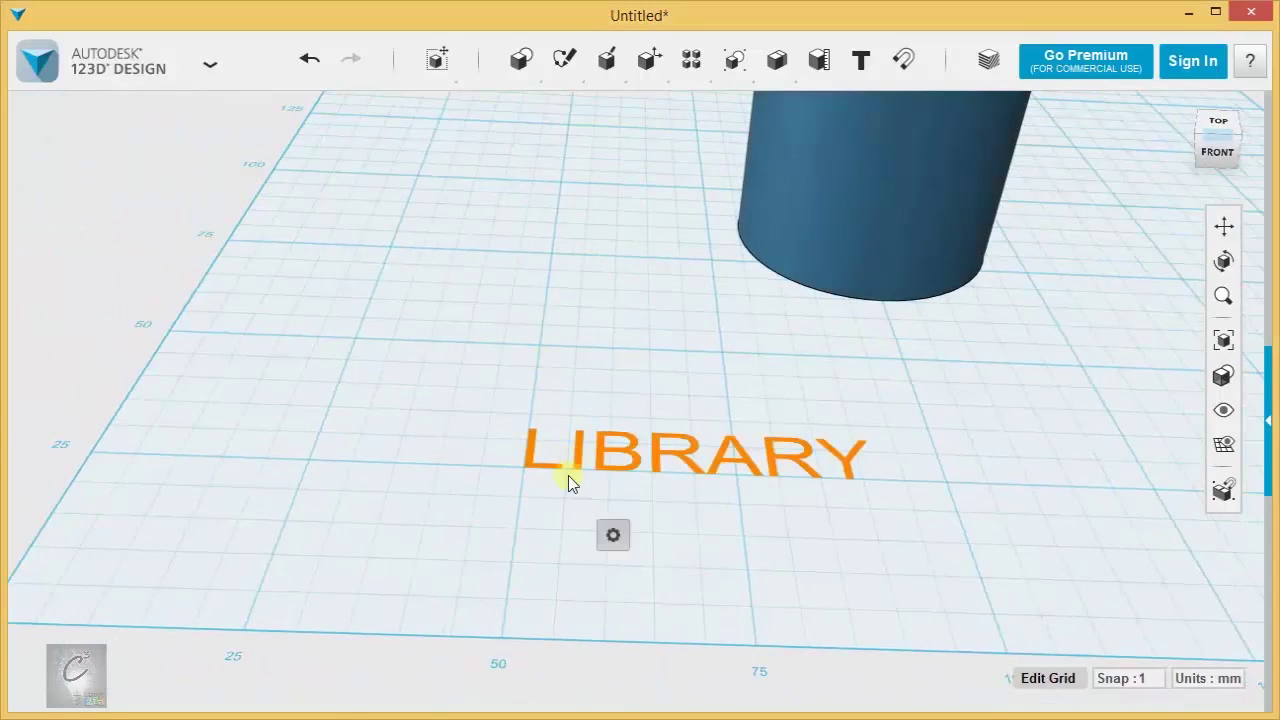
mouse_move(612, 535)
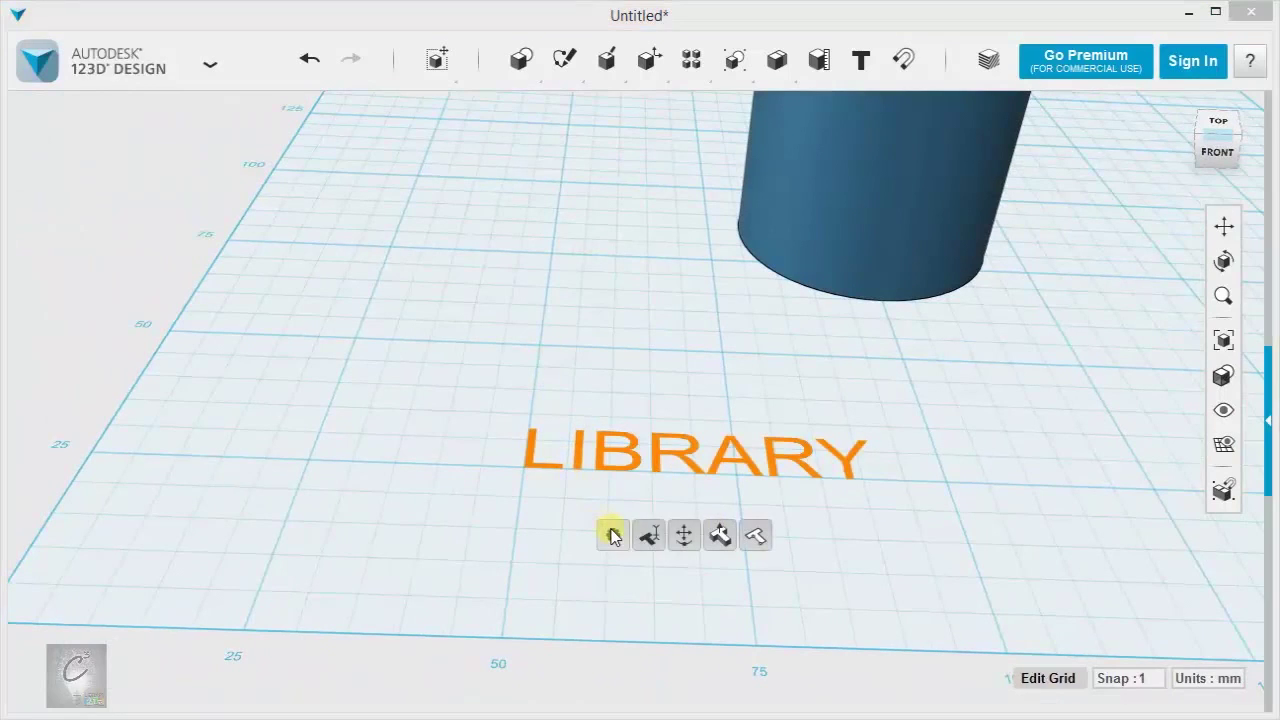
click(719, 536)
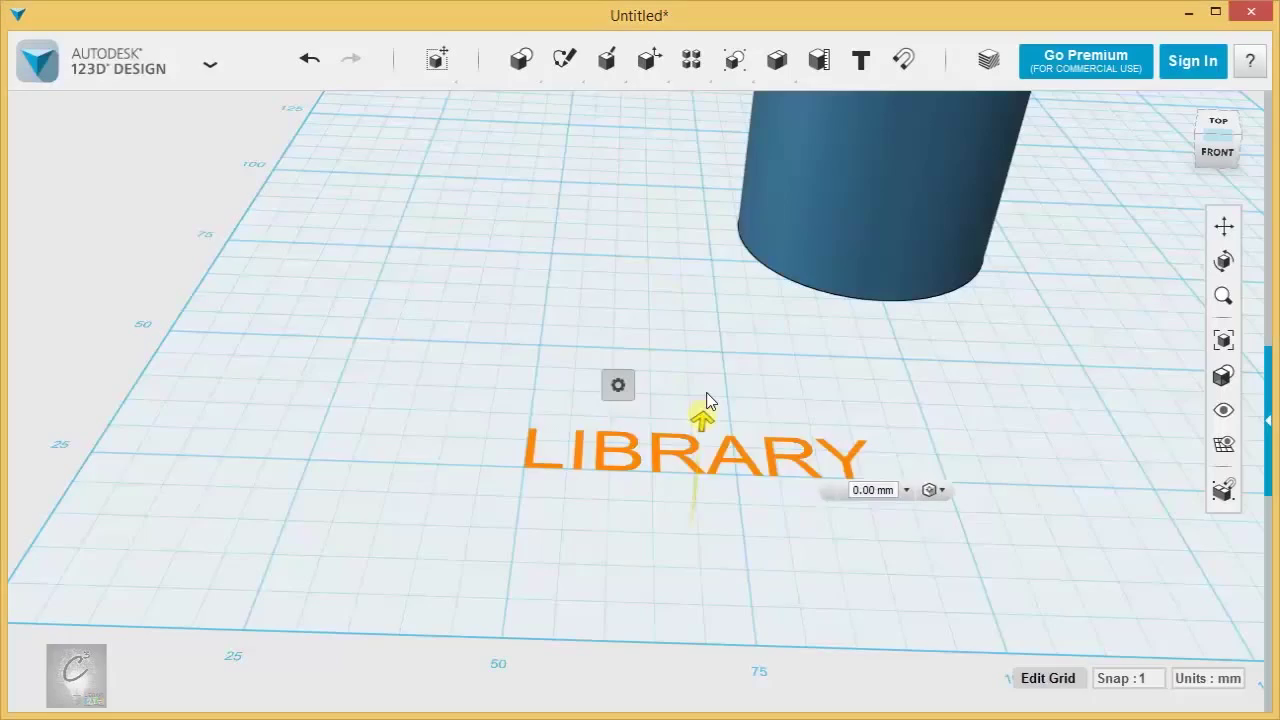
drag(706, 400, 711, 368)
- Rotate the cylinder onto its side so its axis runs parallel to the LIBRARY letters
right_drag(560, 346, 240, 271)
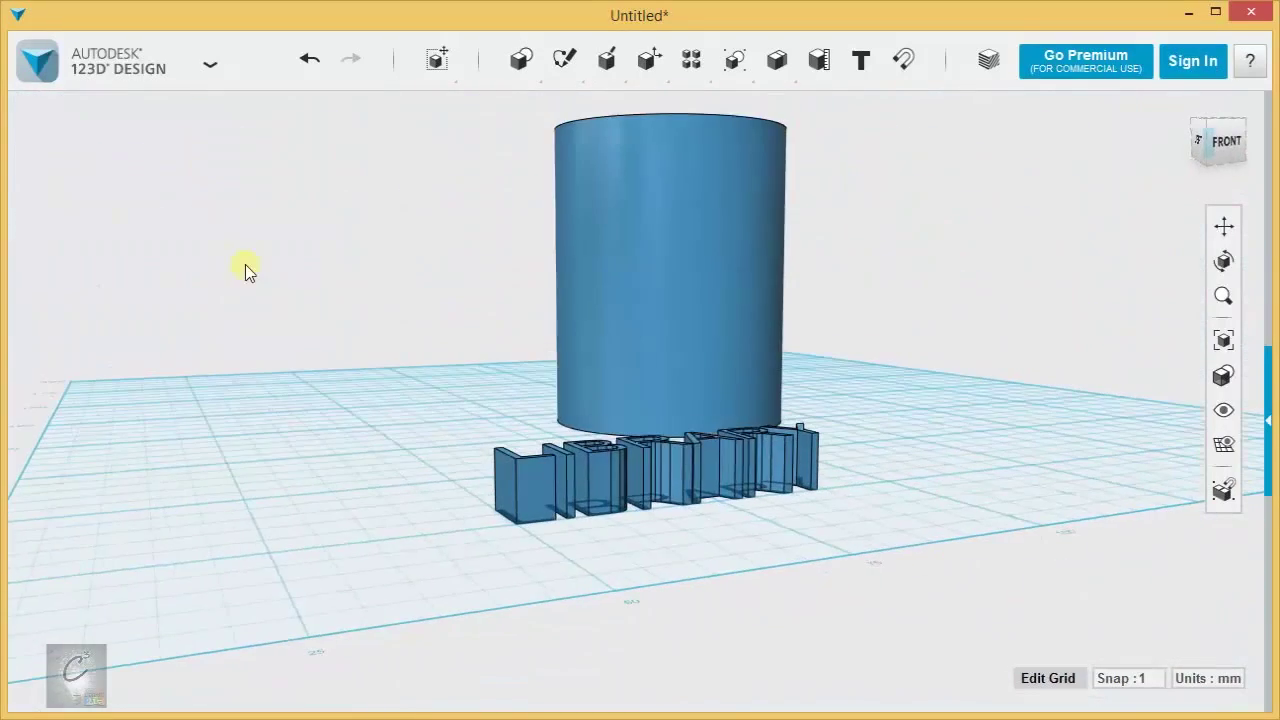
click(643, 237)
click(493, 667)
drag(667, 177, 532, 275)
click(423, 334)
- Select all the letter solids and rotate them 90° so the word stands upright facing the front
right_drag(423, 334, 558, 447)
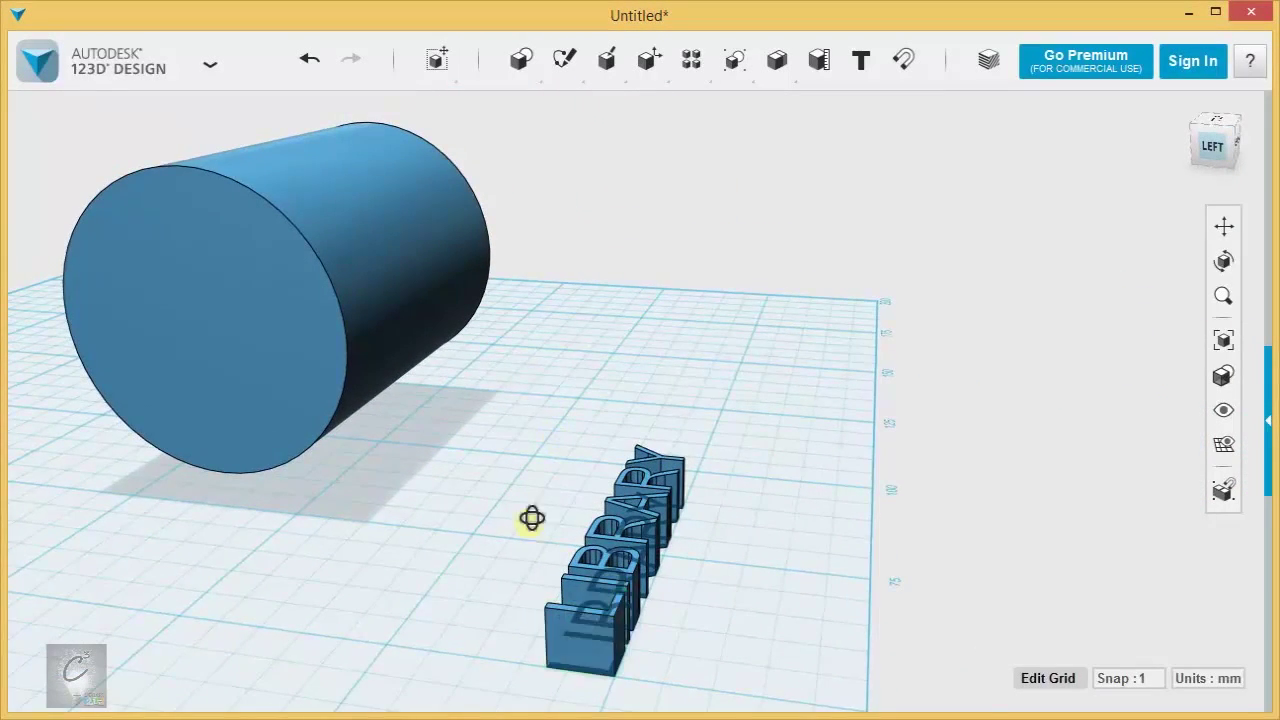
mouse_move(531, 518)
right_down()
mouse_move(551, 460)
mouse_move(531, 508)
right_up()
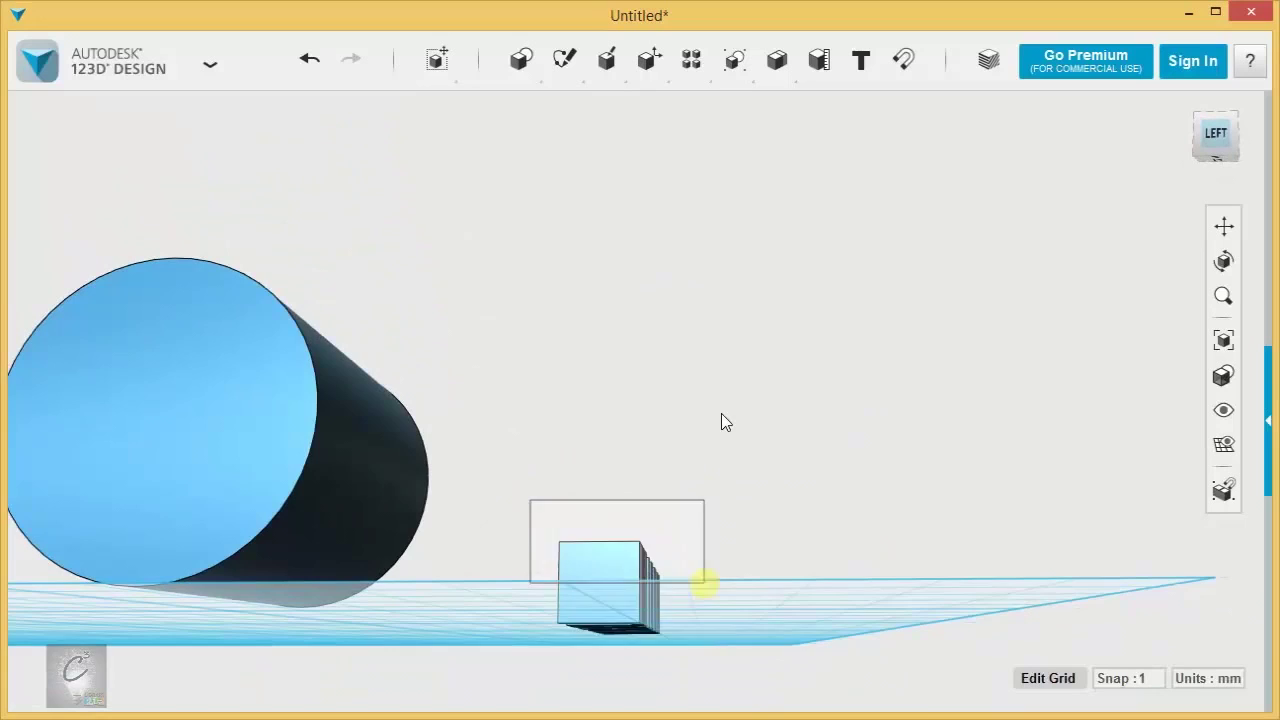
drag(530, 500, 704, 583)
right_drag(721, 413, 684, 466)
click(491, 665)
right_drag(537, 440, 603, 417)
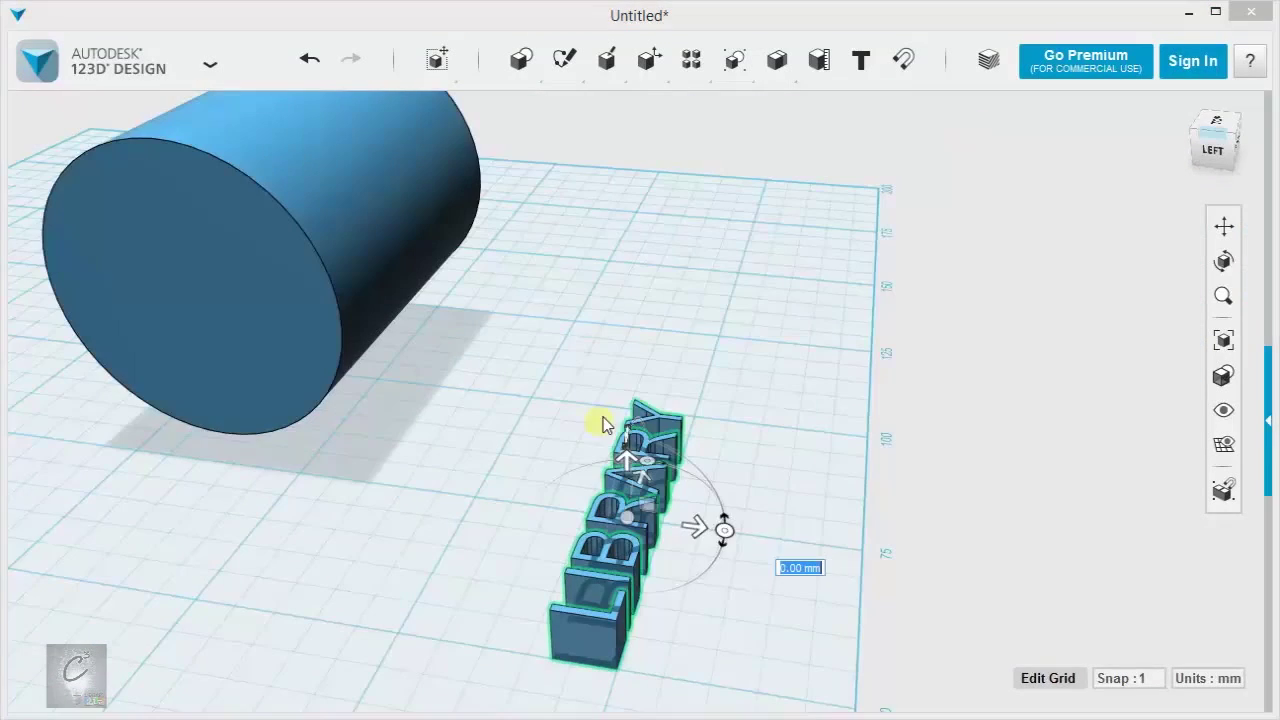
drag(724, 533, 630, 679)
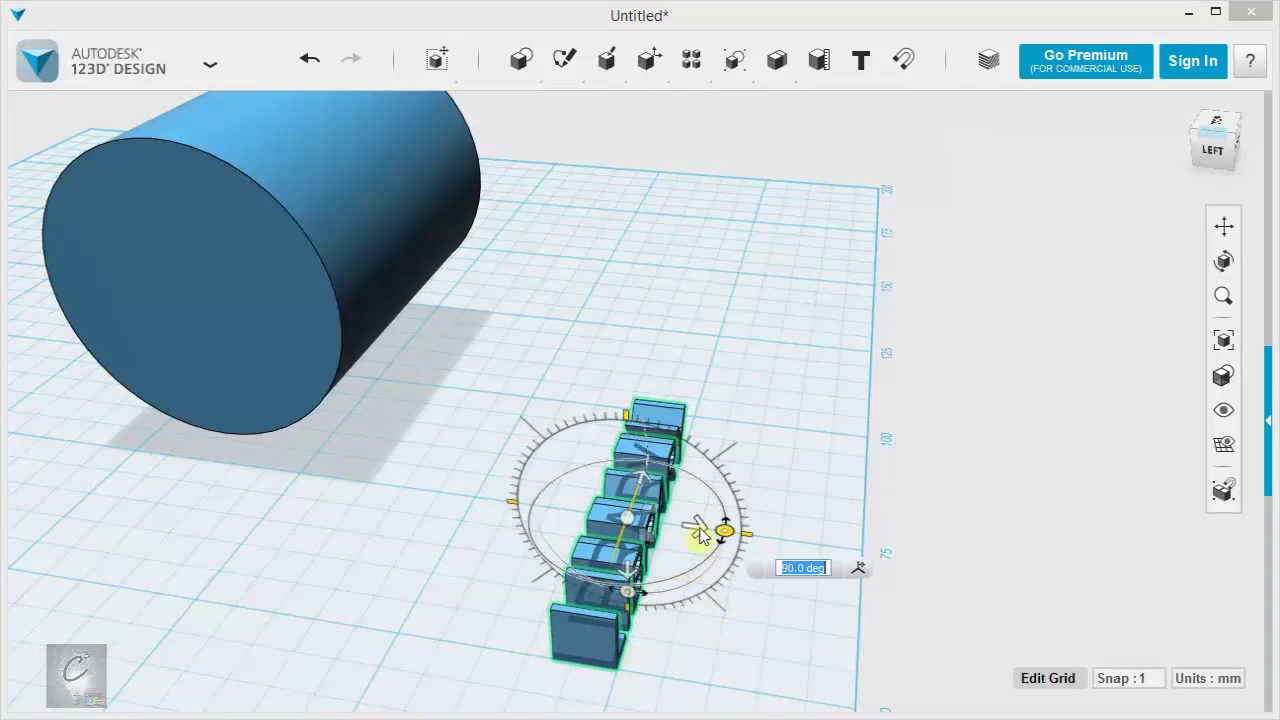
- Raise the upright letters 25 mm above the grid
right_drag(684, 583, 687, 540)
middle_drag(697, 651, 714, 569)
drag(643, 566, 418, 349)
right_drag(889, 277, 806, 286)
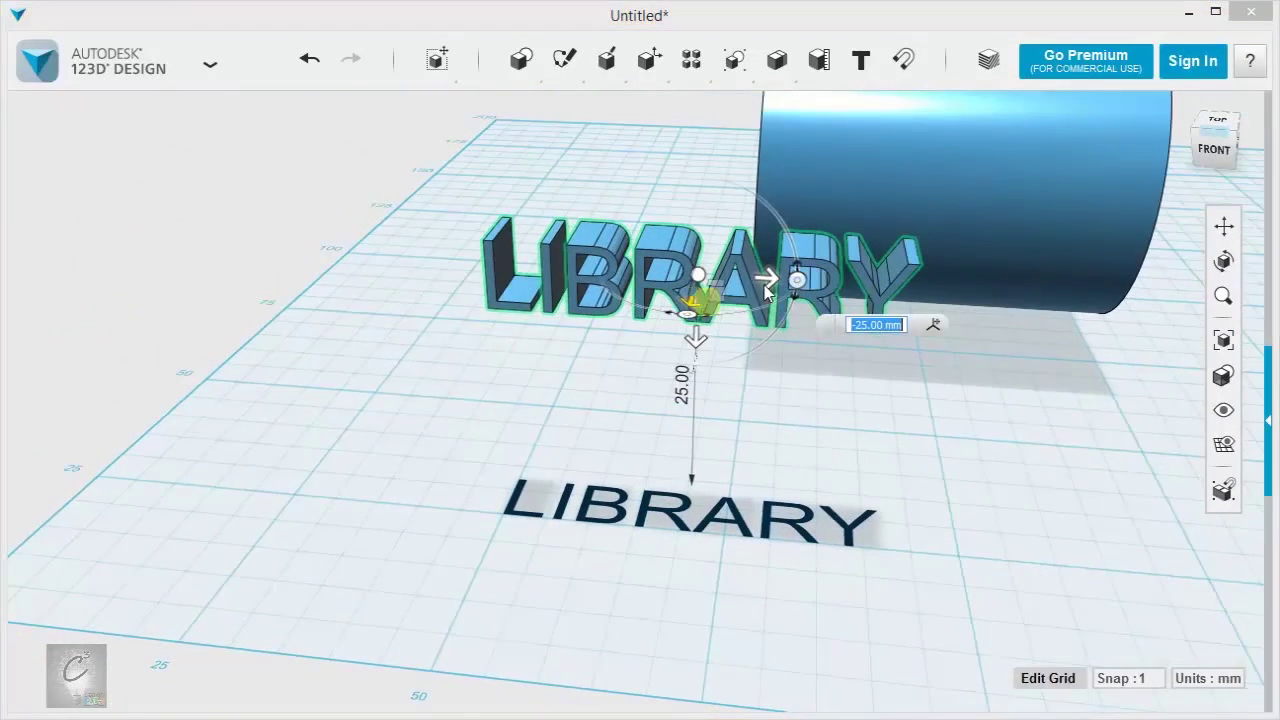
- Move the letters 29 mm along the cylinder's length and check their centring in an orthographic front view
drag(766, 288, 1093, 252)
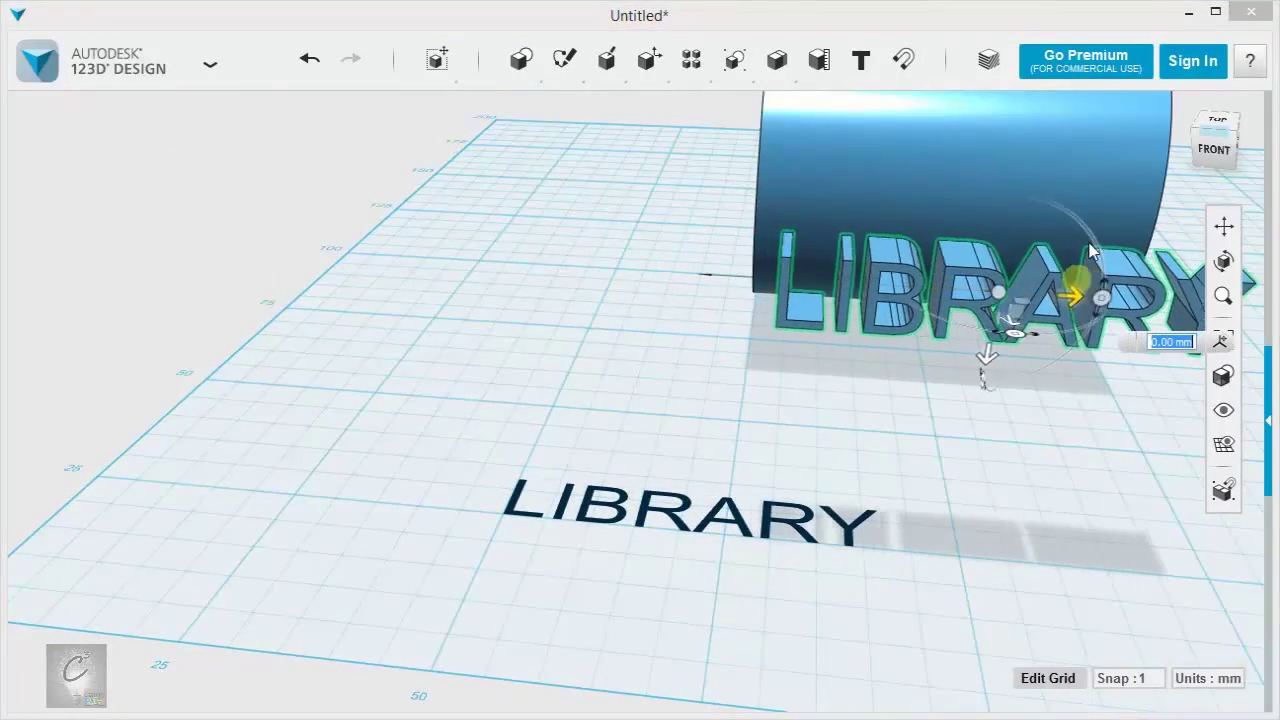
click(1211, 146)
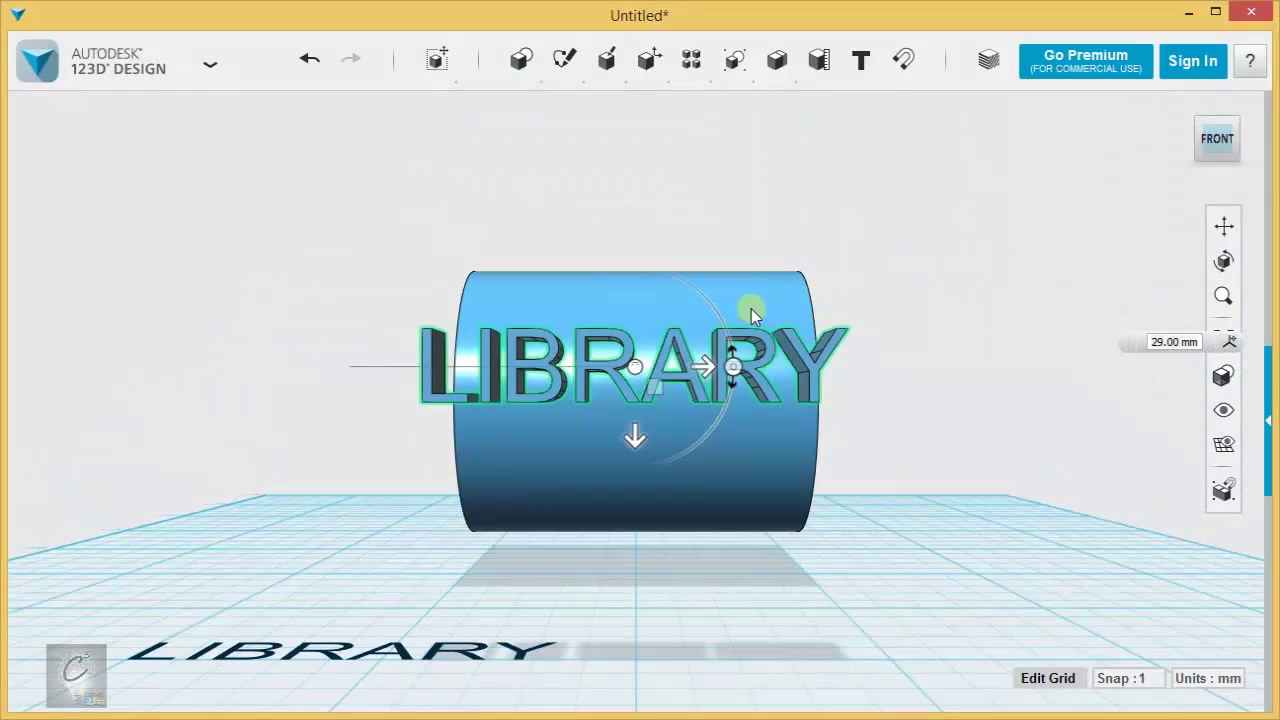
right_click(1213, 195)
click(1168, 203)
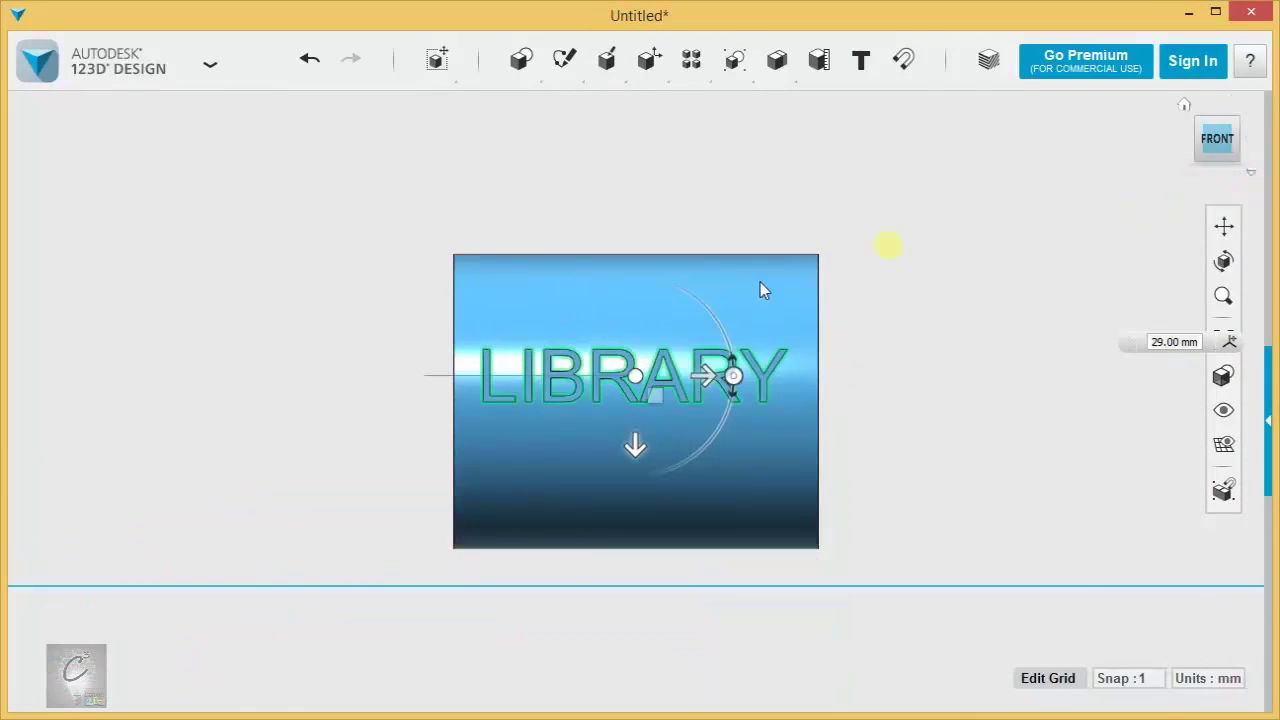
right_drag(569, 464, 756, 495)
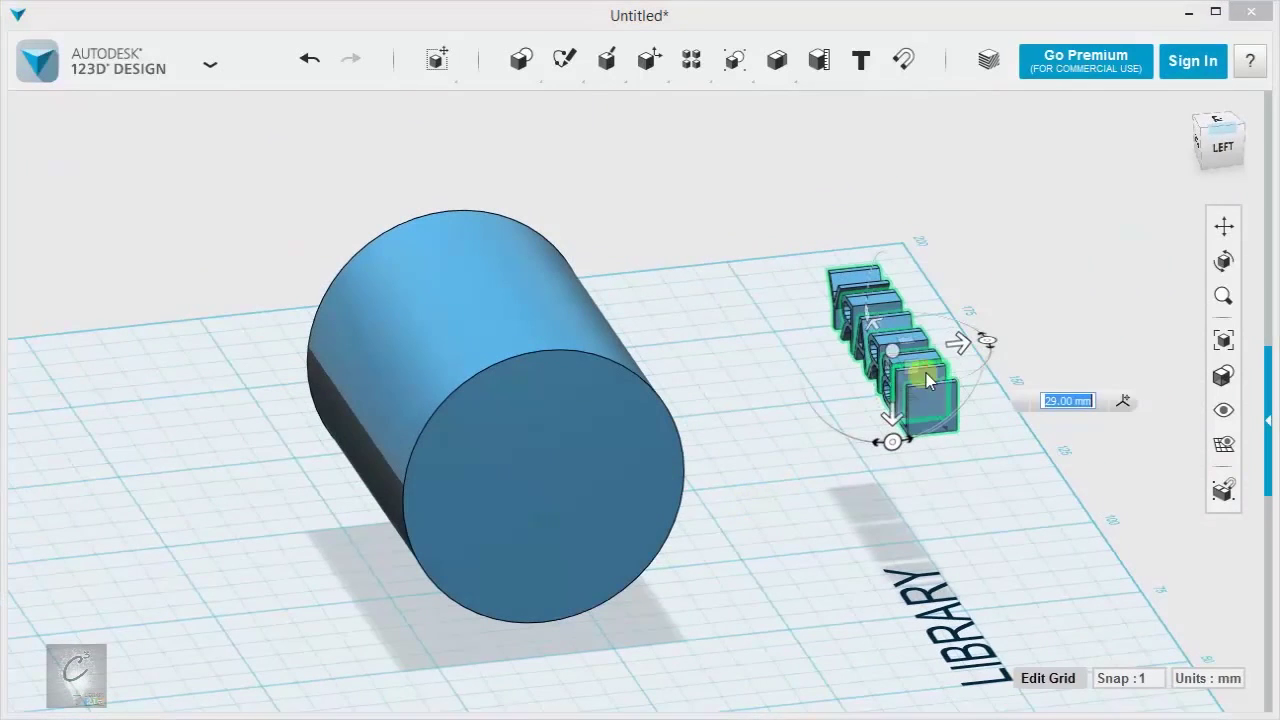
- Move the letters 39 mm back into the cylinder so their front ends protrude from its curved side
drag(968, 352, 690, 358)
right_drag(804, 363, 501, 431)
scroll(593, 412, up, 3)
click(757, 470)
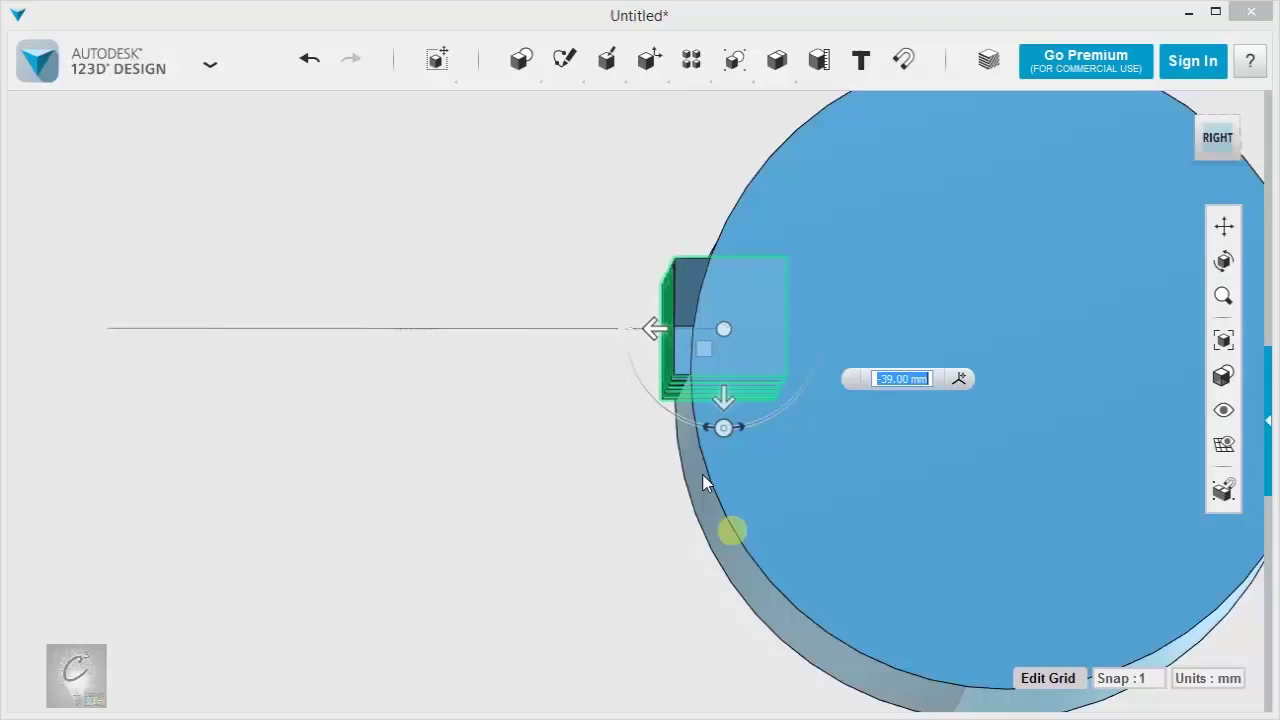
right_drag(535, 314, 849, 277)
click(857, 253)
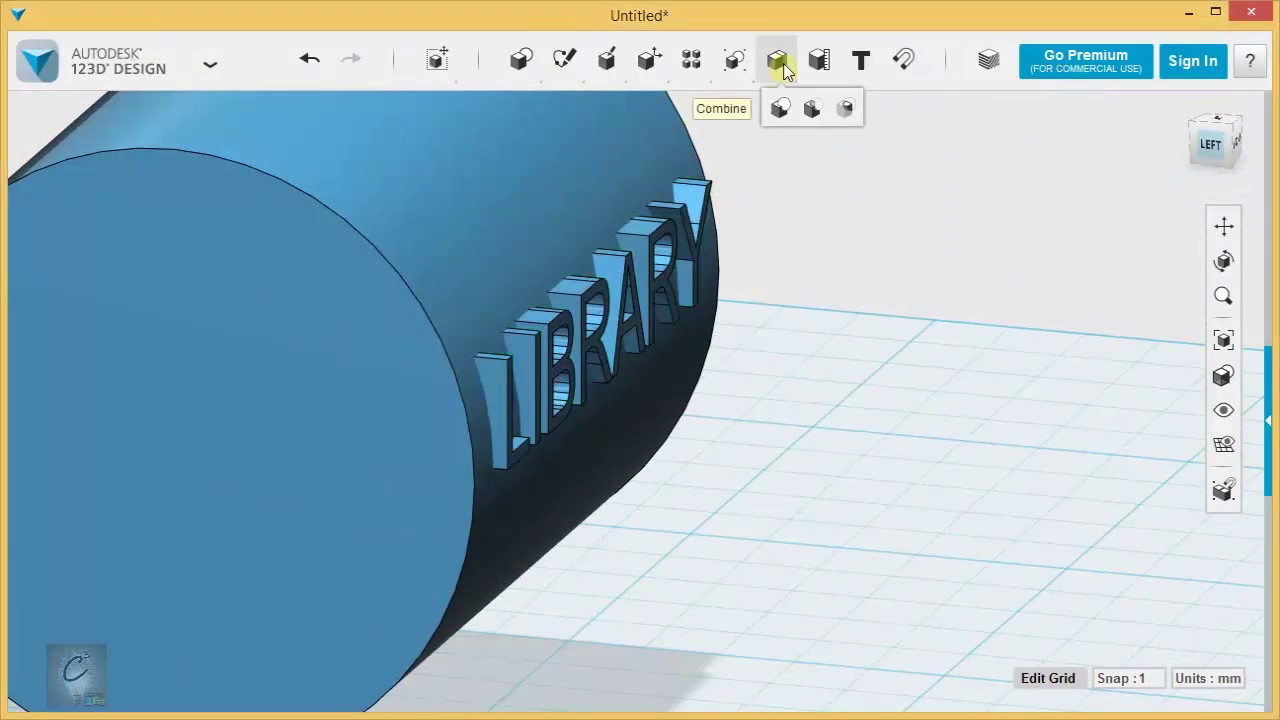
- Split the cylinder with Split Solid, using all seven LIBRARY letter solids as the splitting entities
mouse_move(657, 70)
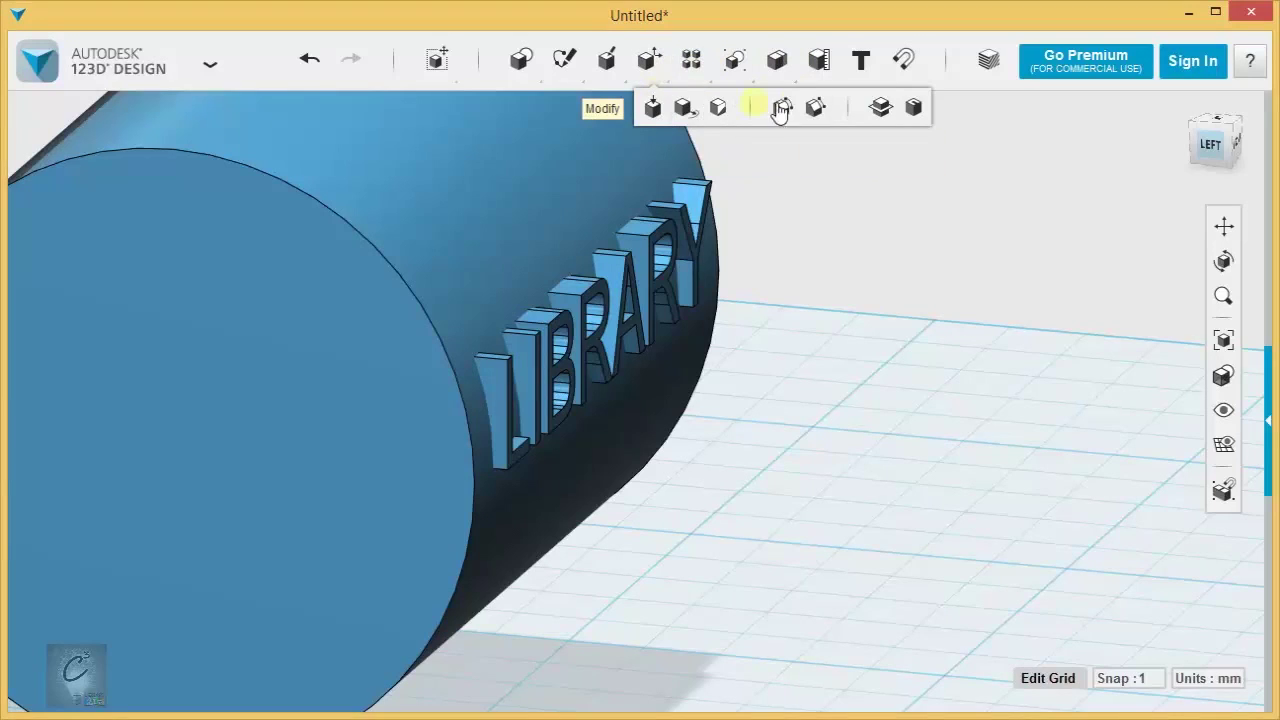
click(879, 107)
click(385, 271)
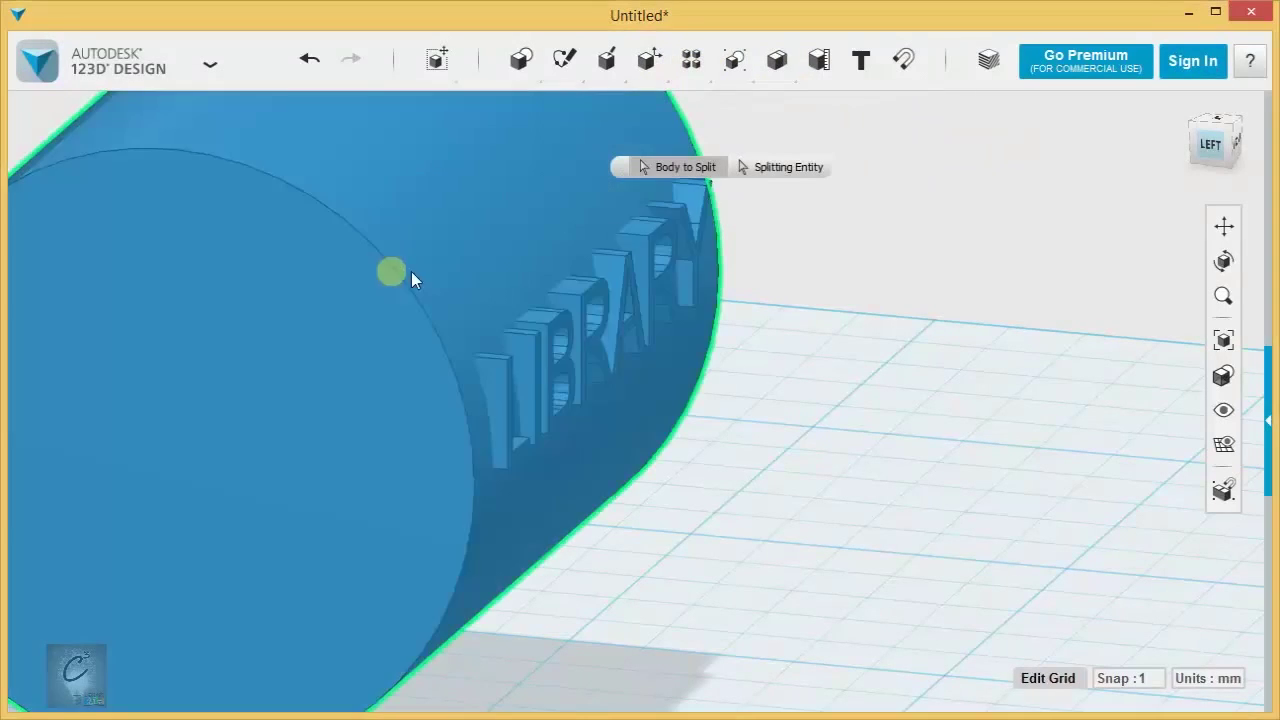
click(790, 168)
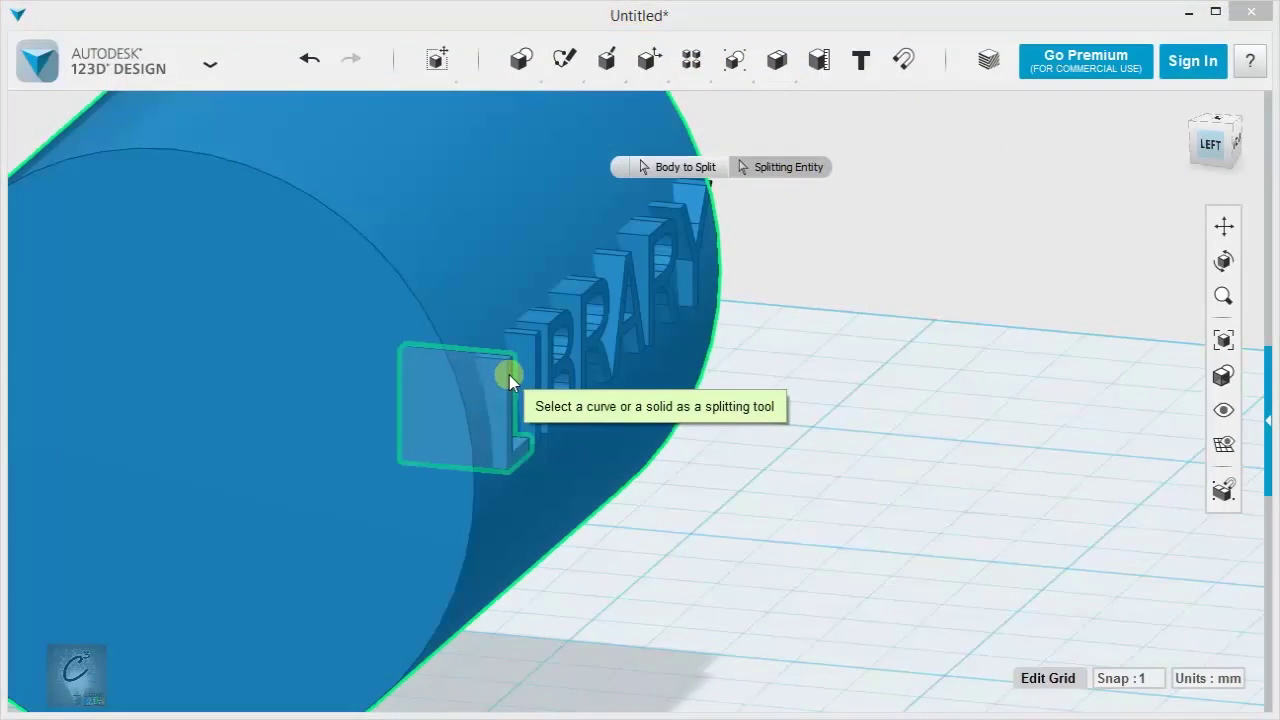
scroll(508, 380, up, 5)
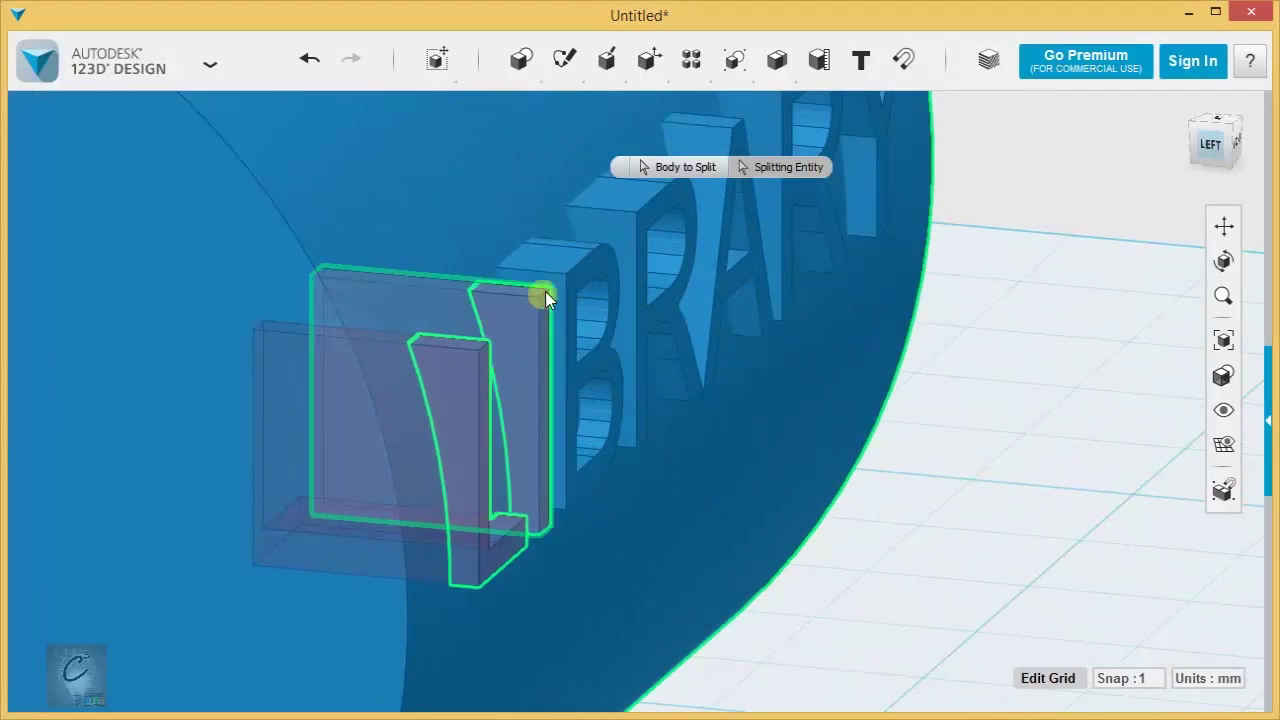
click(649, 216)
middle_drag(862, 318, 748, 506)
right_drag(731, 467, 623, 321)
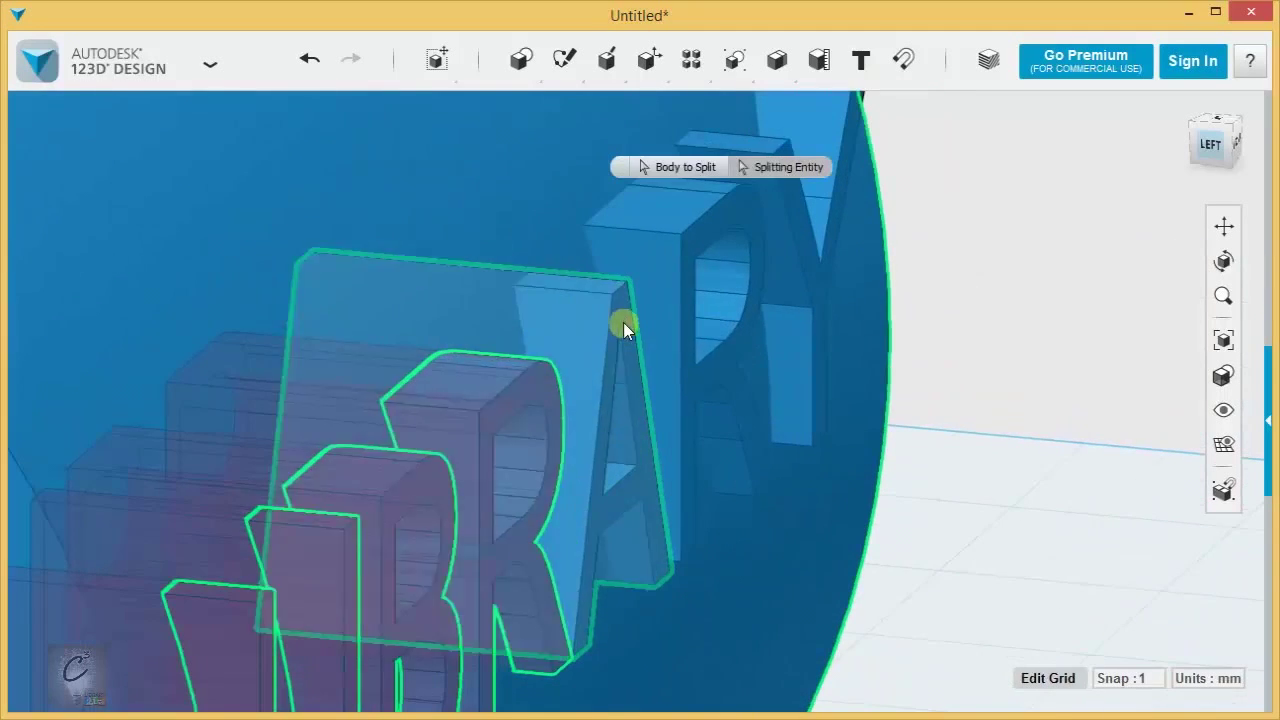
click(703, 219)
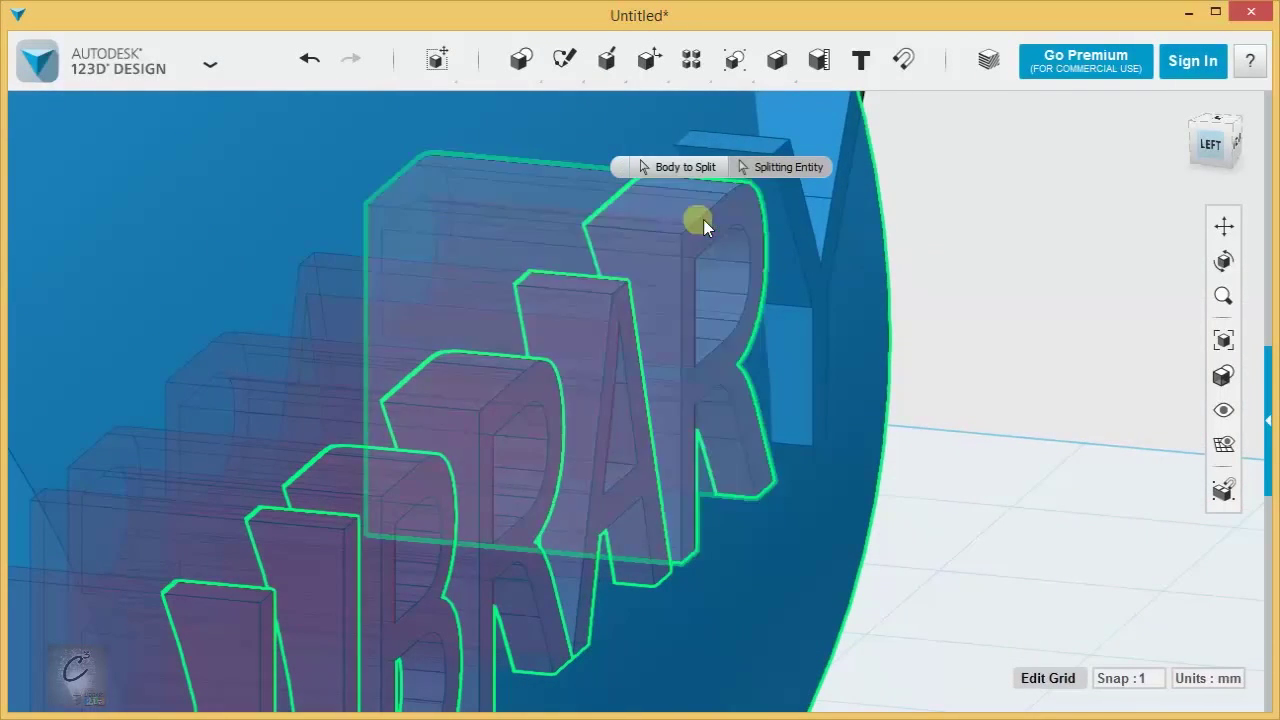
click(790, 216)
scroll(1008, 316, down, 1)
scroll(1010, 350, down, 8)
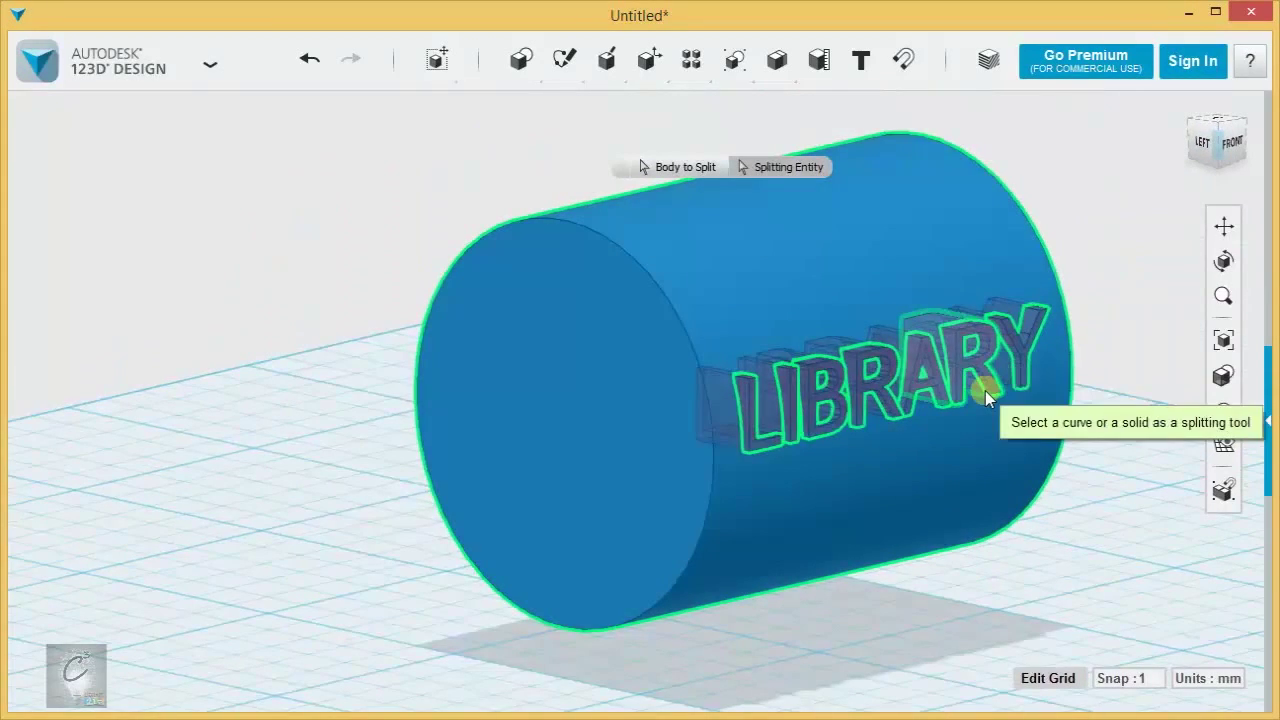
click(985, 391)
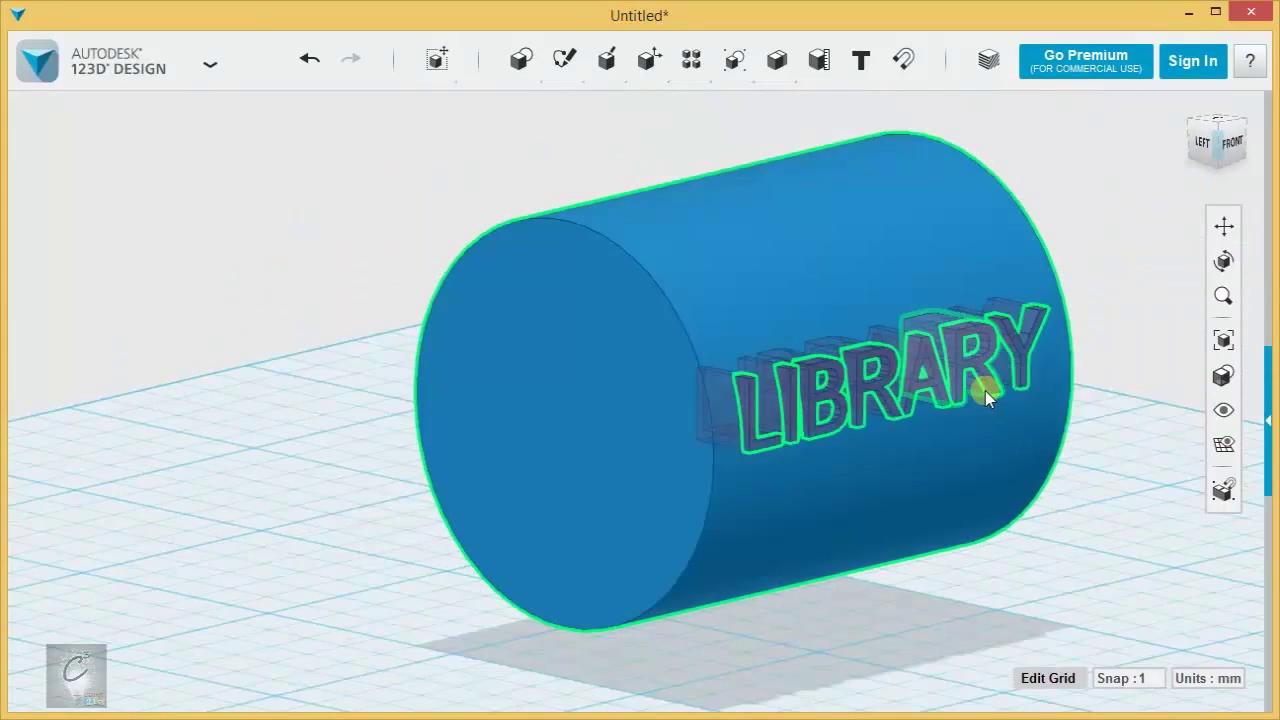
- Delete the original extruded LIBRARY letter solids, leaving only the split pieces in the cylinder
drag(764, 404, 1133, 434)
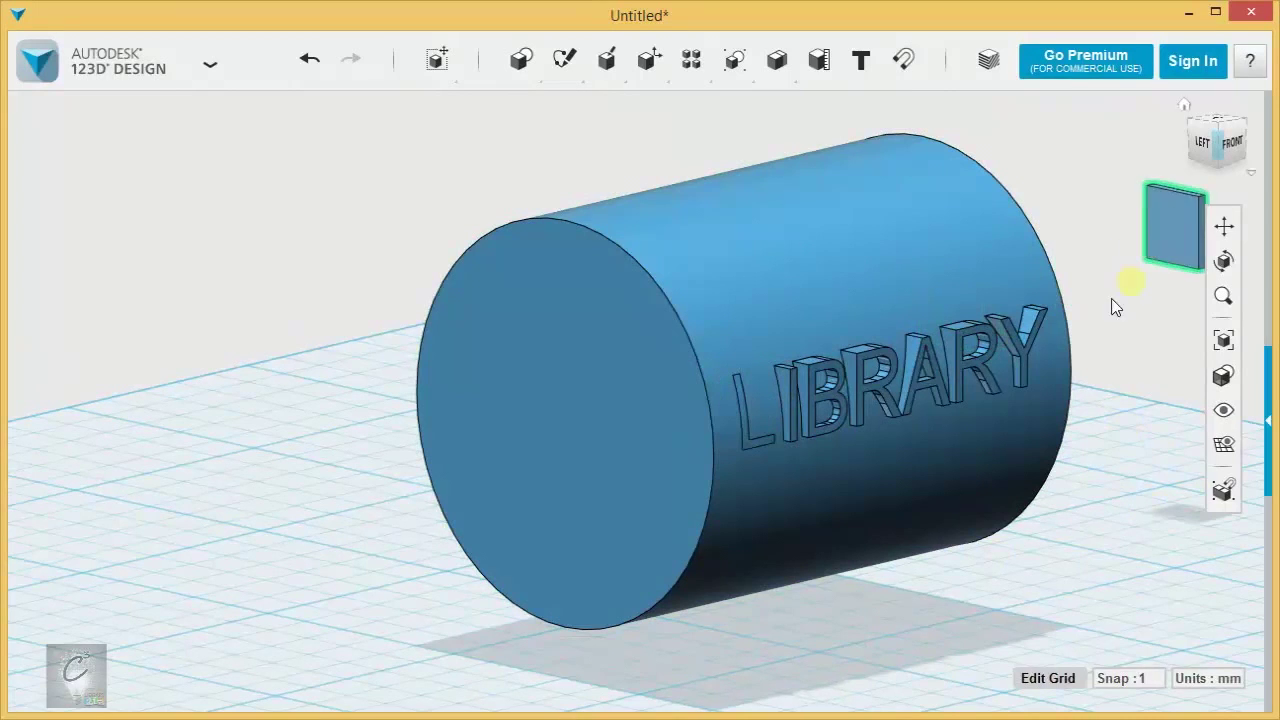
key(Delete)
click(1016, 350)
key(Delete)
click(991, 351)
key(Delete)
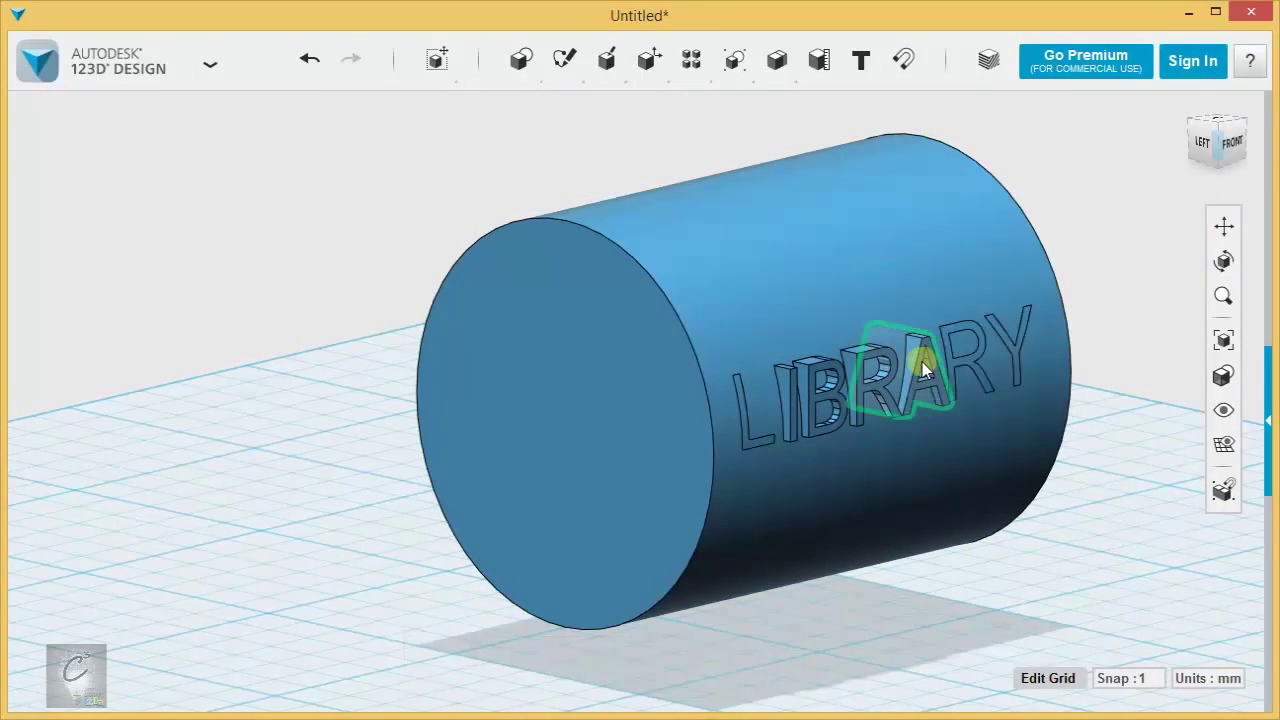
drag(922, 364, 849, 391)
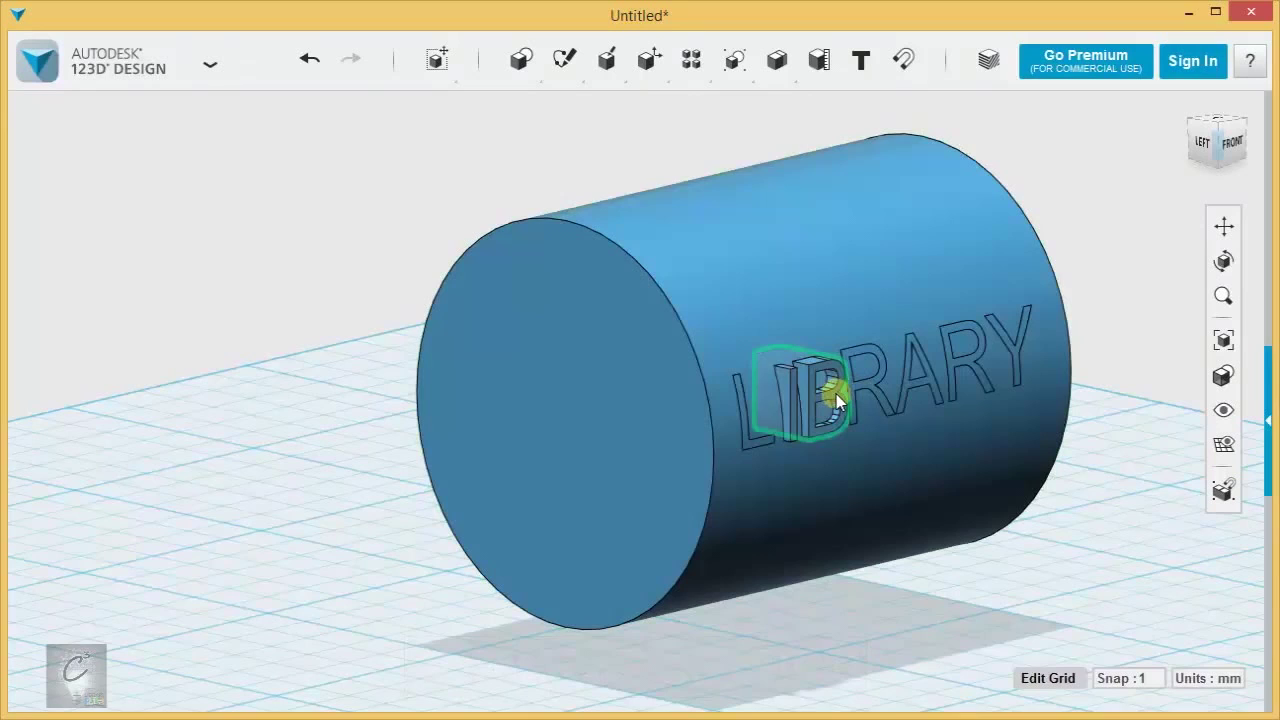
click(900, 505)
- Select the curved outer faces of all seven LIBRARY letters and press/pull them 1 mm outward from the cylinder
right_drag(900, 505, 866, 514)
scroll(894, 457, up, 3)
click(968, 450)
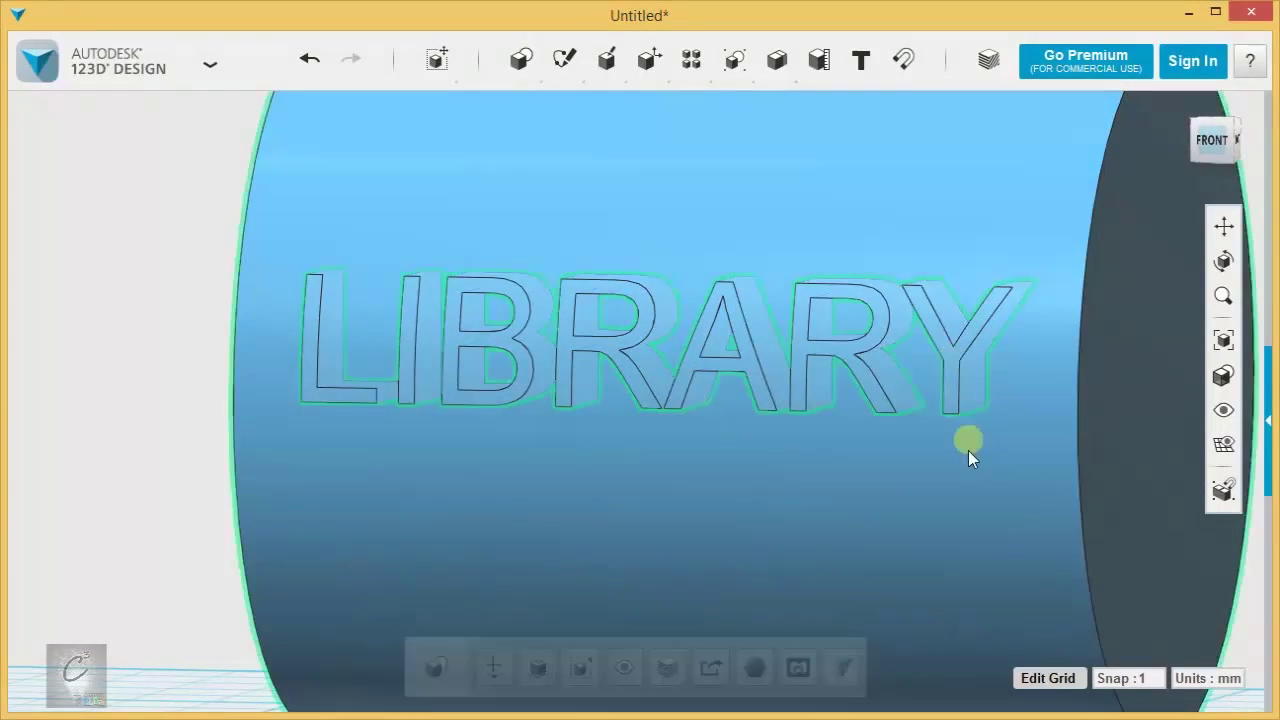
click(951, 357)
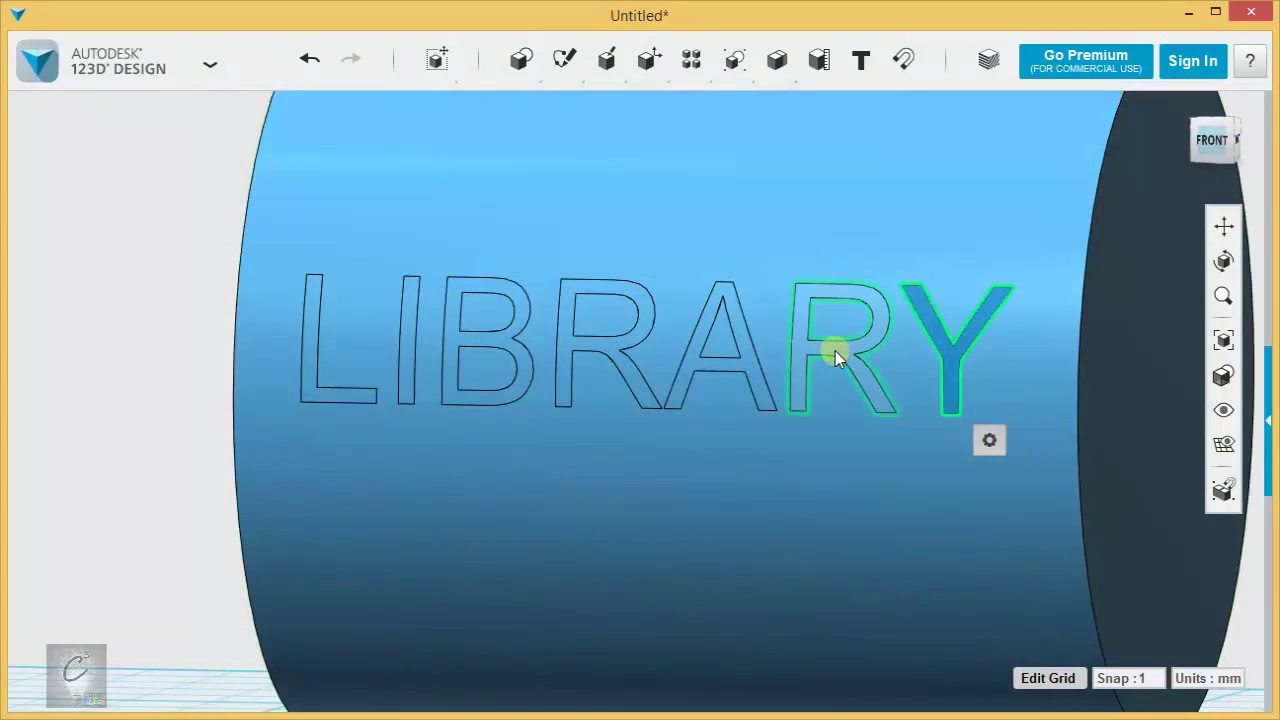
shift+click(824, 349)
shift+click(694, 362)
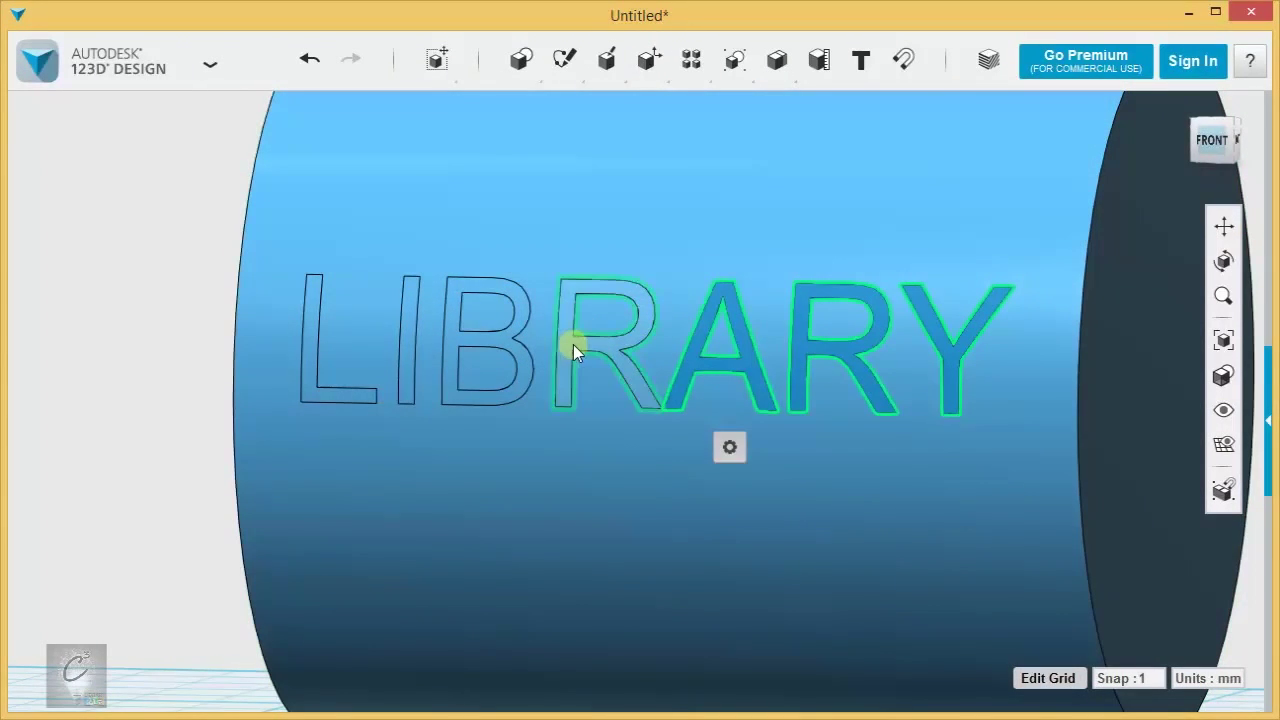
shift+click(573, 344)
shift+click(488, 336)
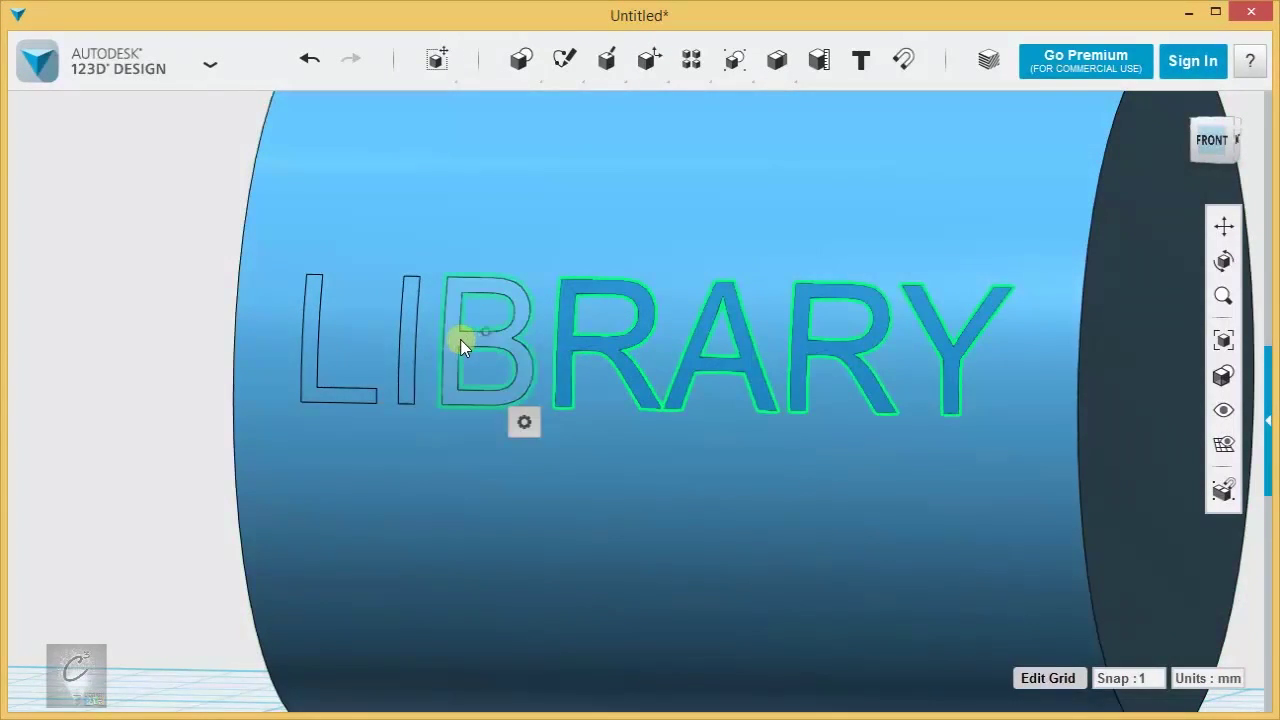
shift+click(408, 338)
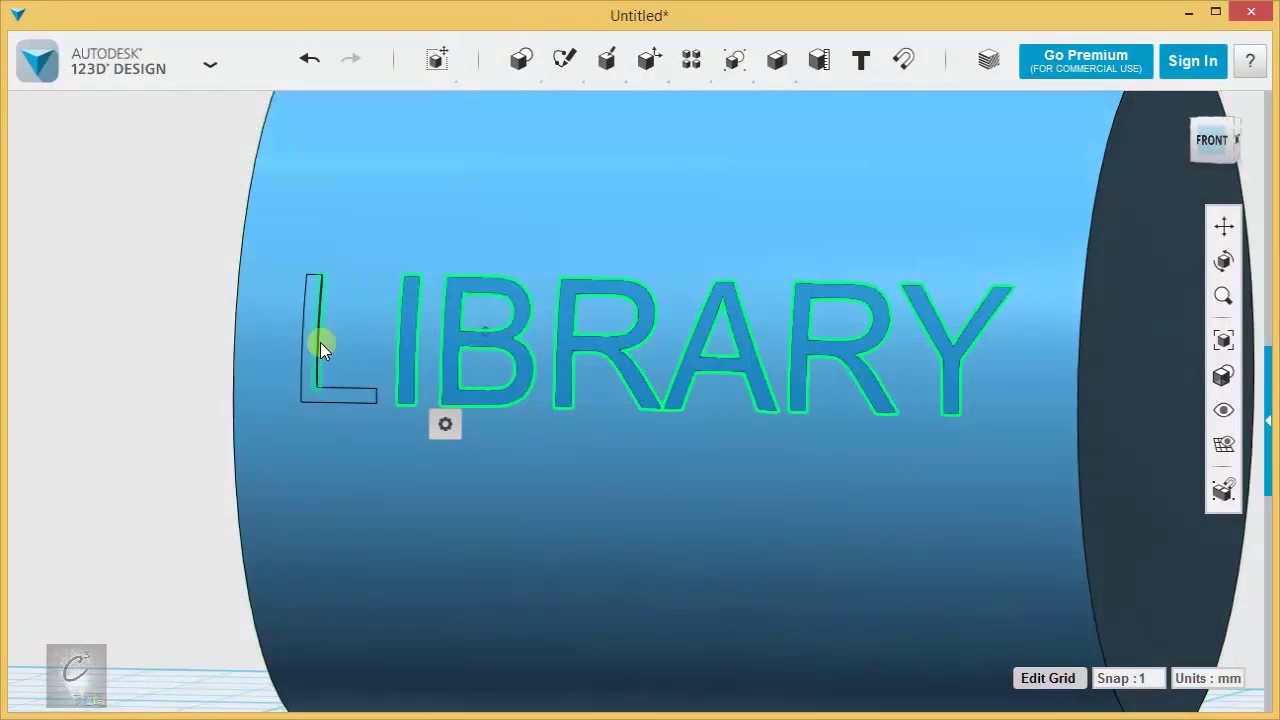
shift+click(311, 341)
right_drag(185, 270, 945, 385)
mouse_move(928, 368)
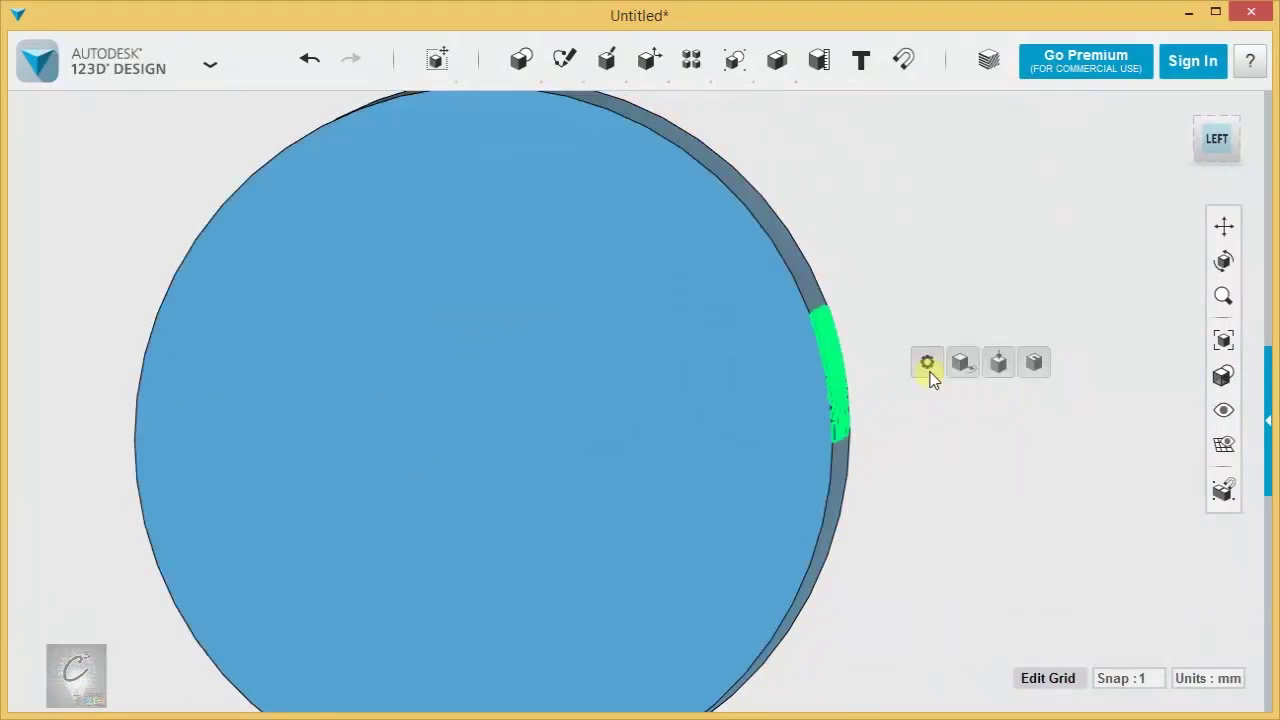
click(1001, 368)
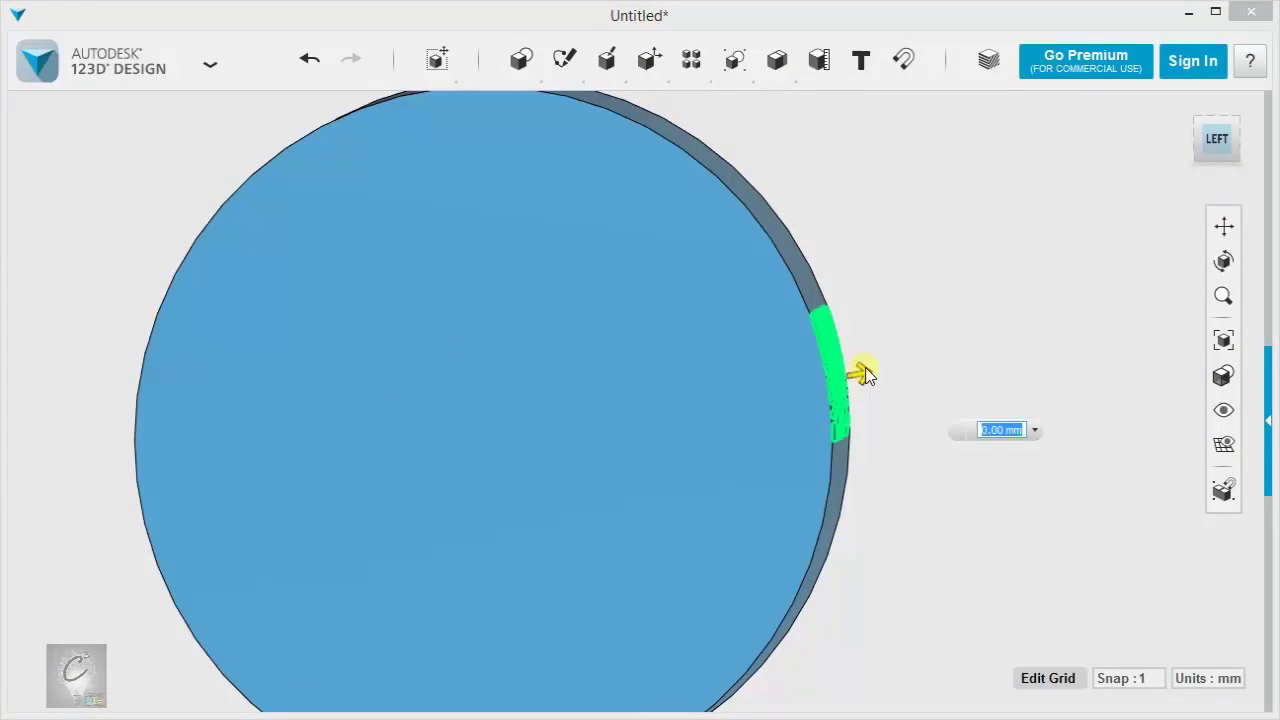
drag(866, 374, 886, 366)
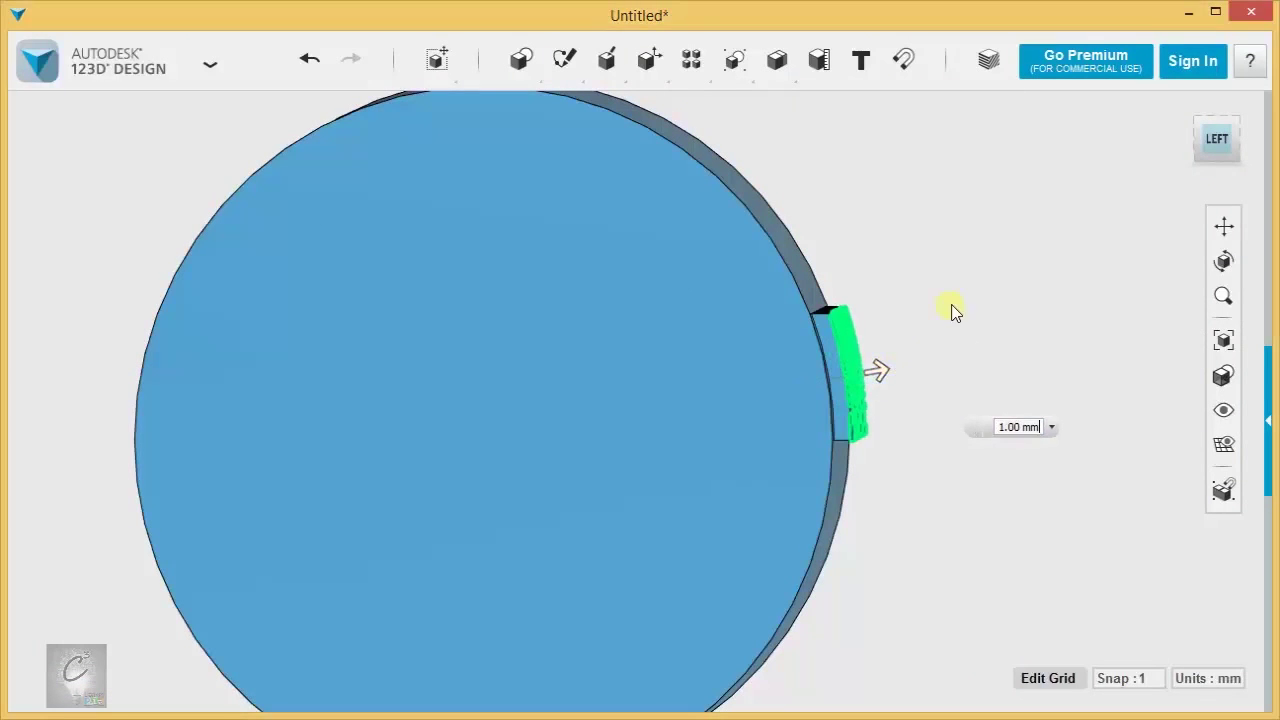
click(951, 312)
- Pull the split-off LIBRARY letter solid out of the cylinder and place it clear of the cylinder's side
right_drag(986, 380, 860, 338)
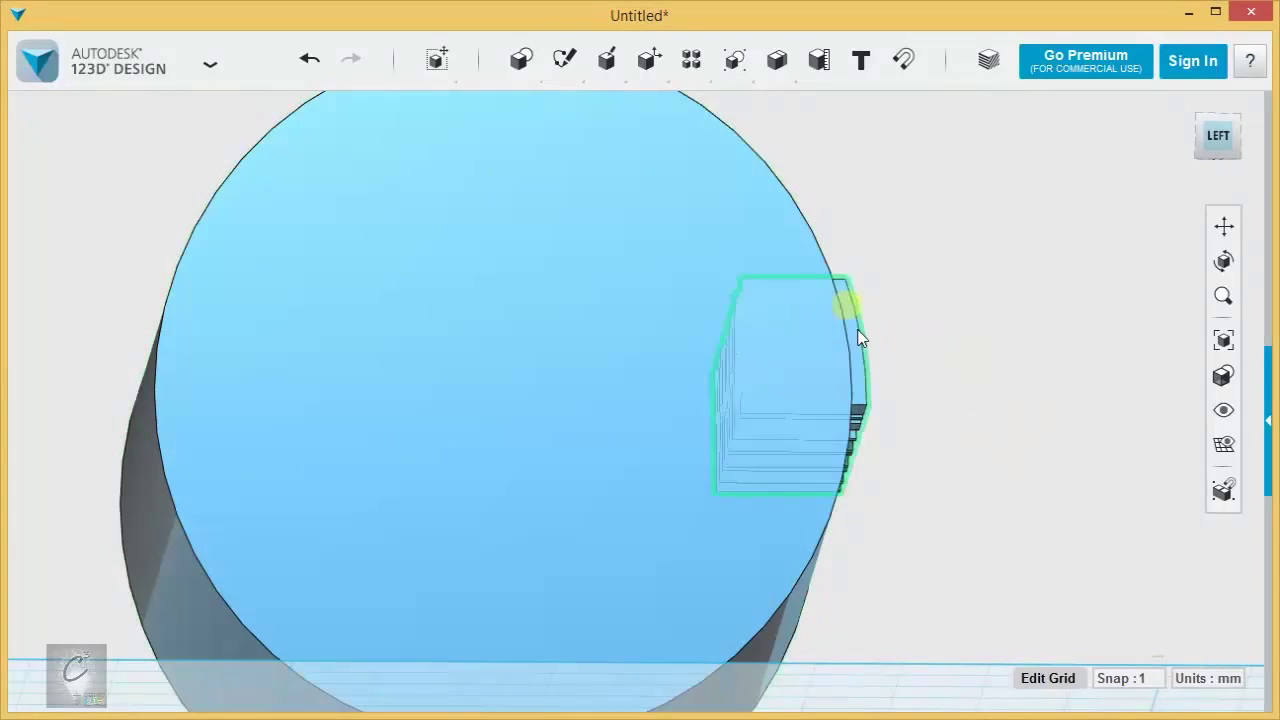
right_drag(1089, 346, 881, 421)
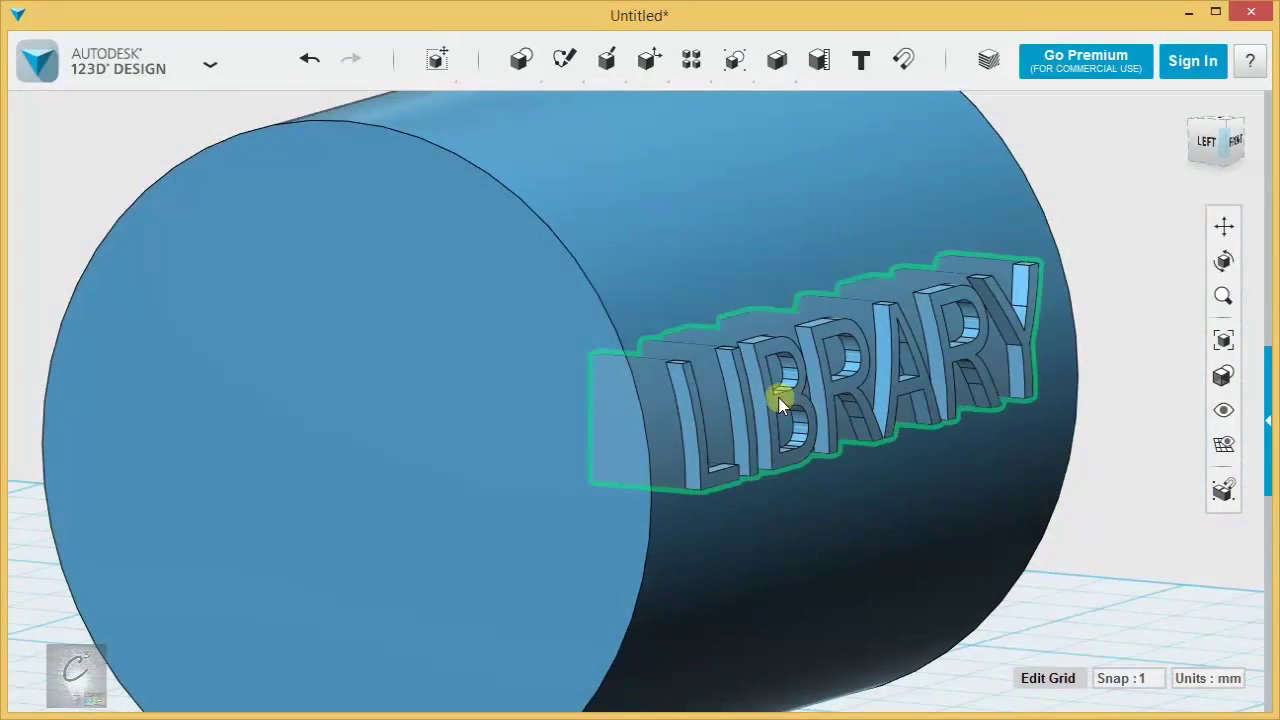
drag(799, 422, 1014, 523)
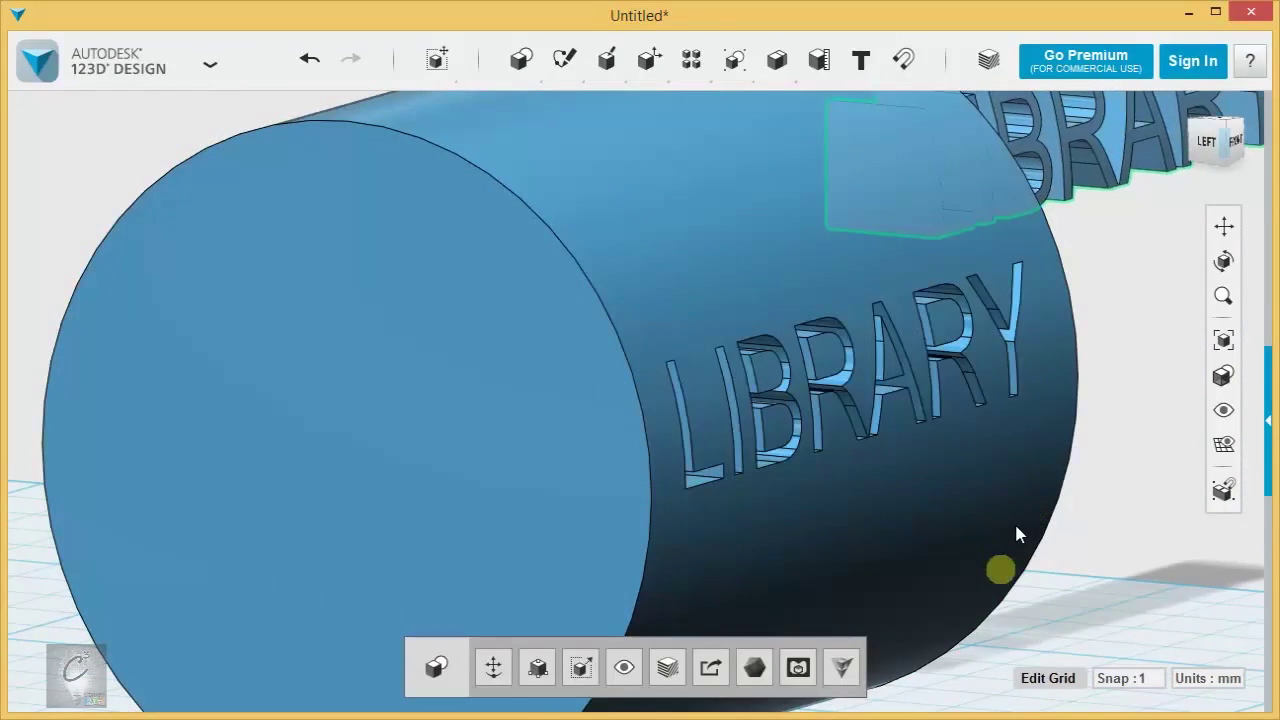
scroll(1015, 521, down, 3)
middle_drag(1088, 445, 940, 489)
drag(927, 331, 993, 634)
- Delete the engraved cylinder so that only the curved-front letters remain
right_drag(1146, 597, 1183, 589)
middle_drag(1180, 586, 911, 616)
right_drag(988, 564, 860, 555)
click(444, 518)
key(Delete)
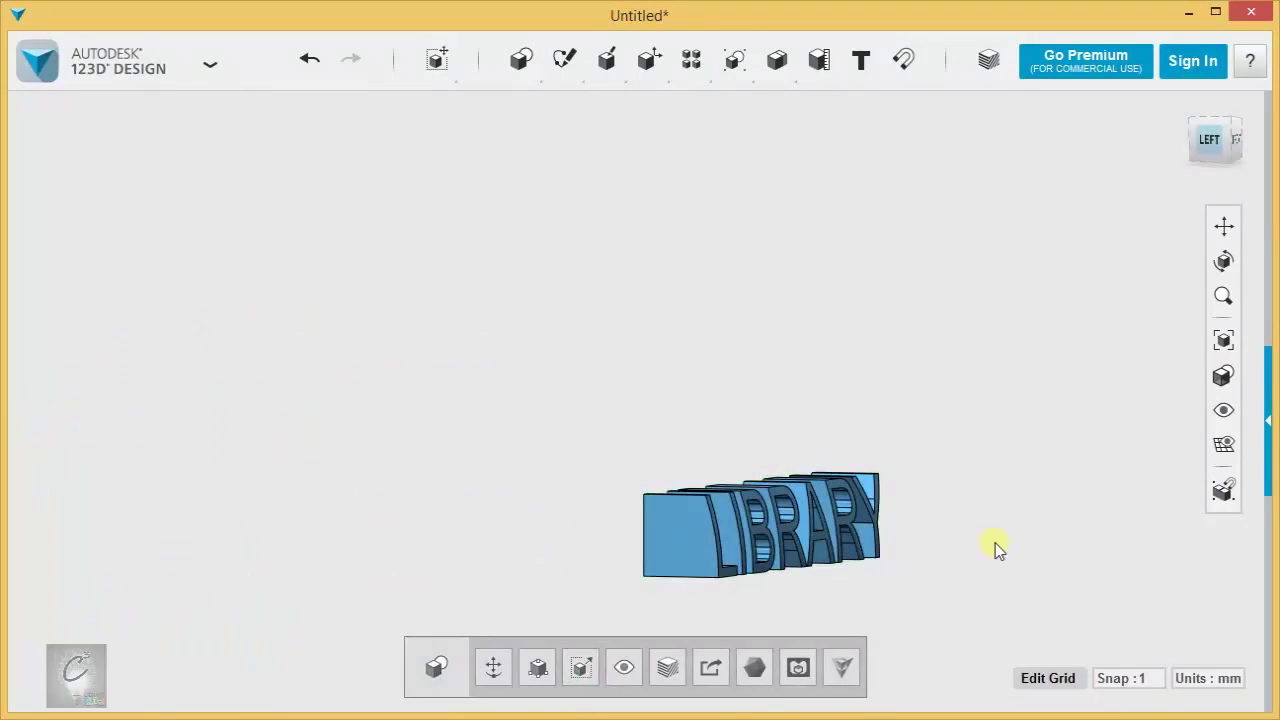
- Drop the floating LIBRARY letters onto the grid
scroll(990, 543, down, 2)
middle_drag(985, 543, 981, 400)
click(799, 397)
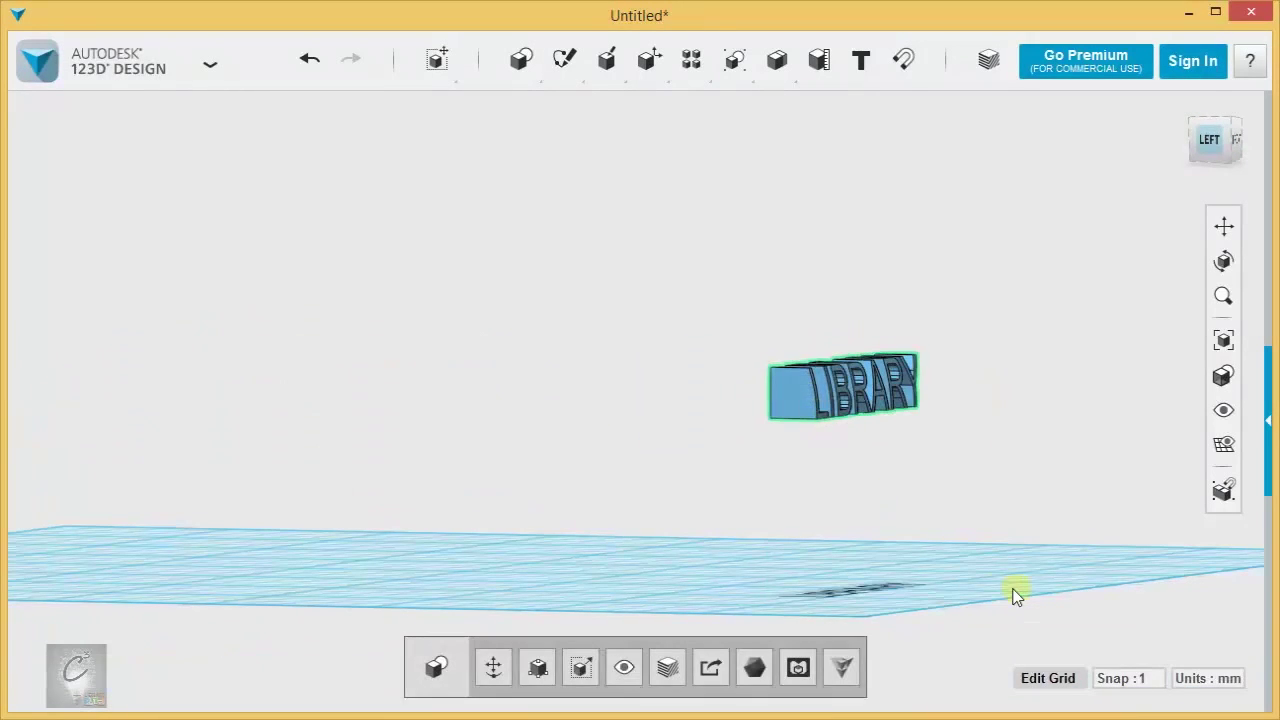
key(d)
click(987, 539)
- Separate the letters from the flat LIBRARY text sketch on the grid and delete the sketch
right_drag(987, 539, 792, 522)
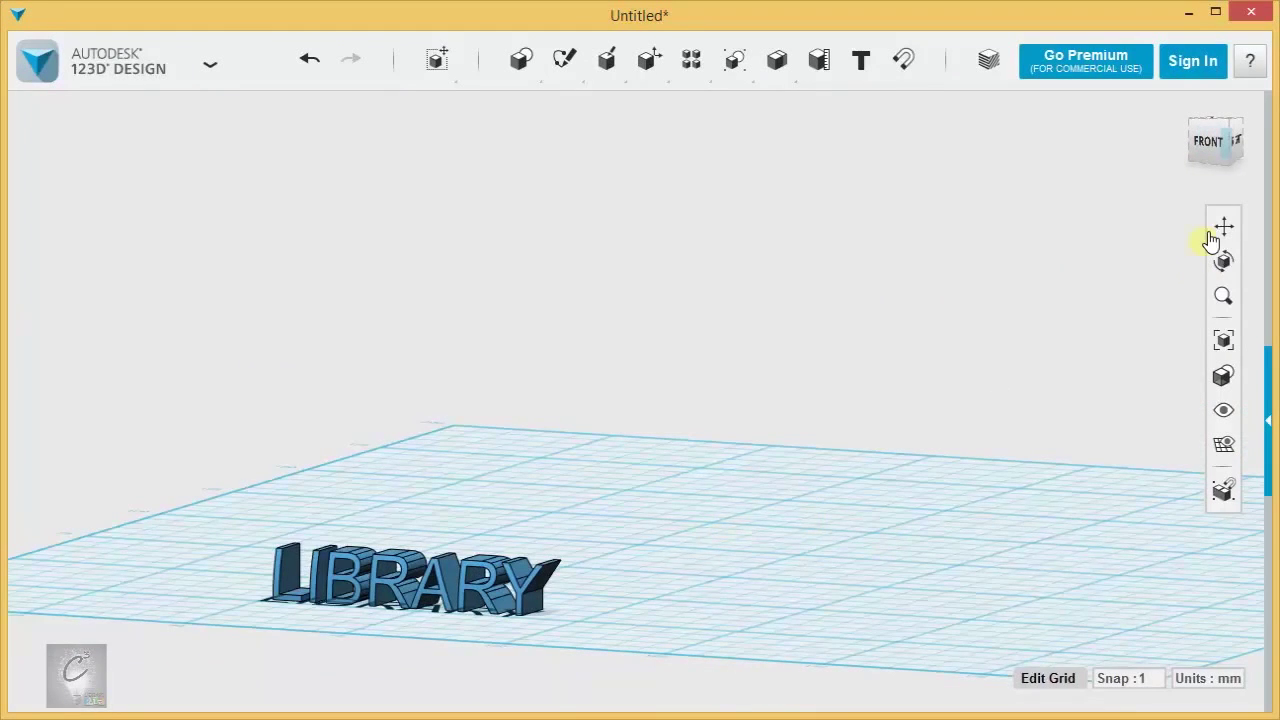
click(1130, 217)
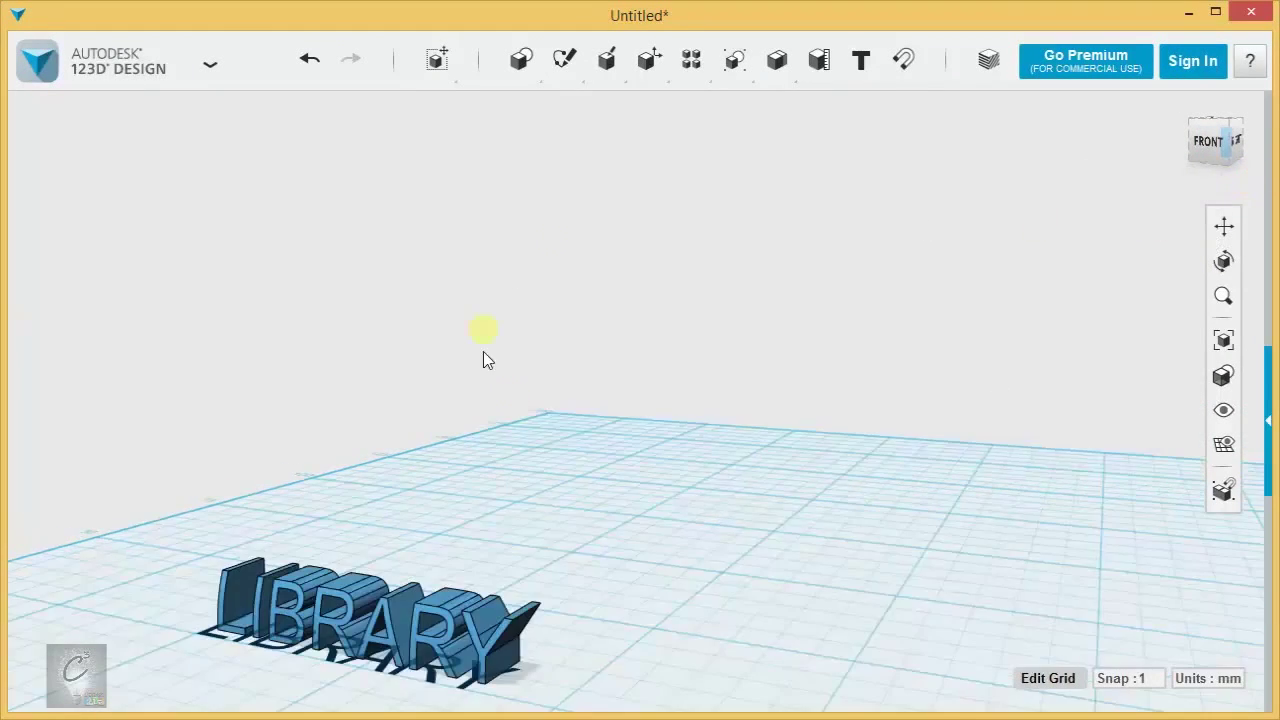
right_drag(486, 335, 802, 483)
drag(802, 480, 514, 457)
drag(764, 421, 970, 575)
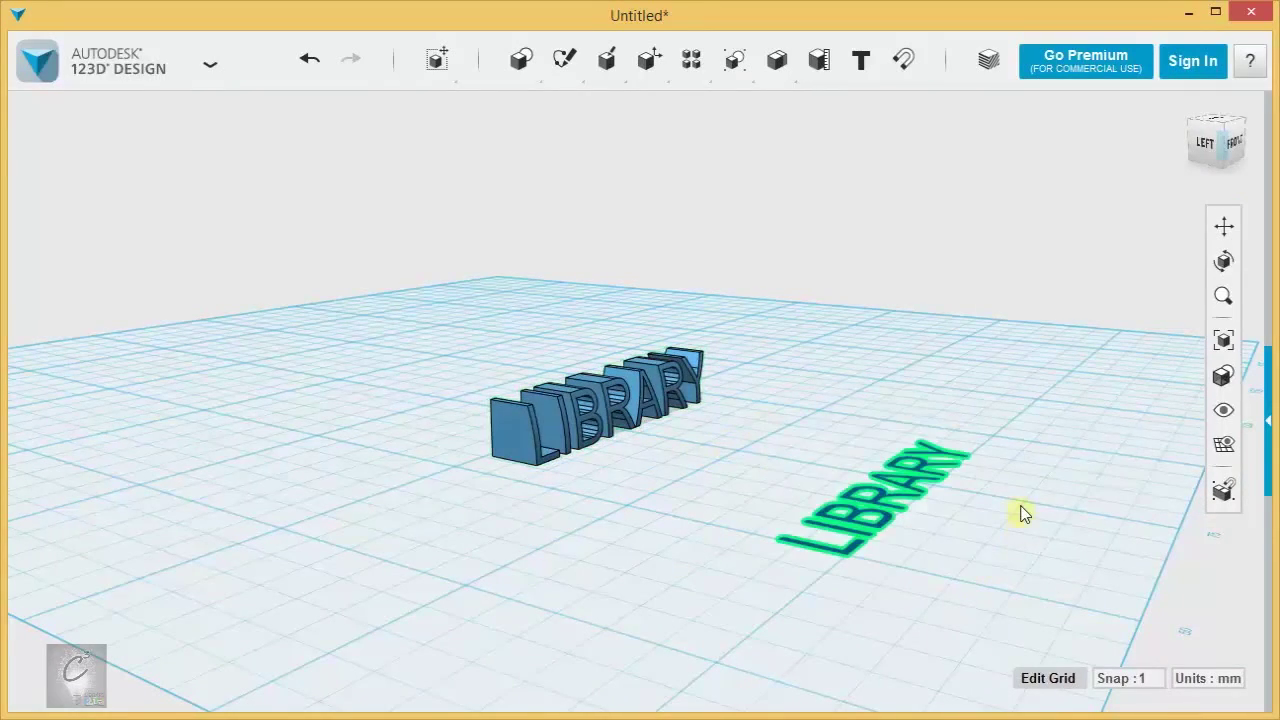
key(Delete)
mouse_move(889, 391)
right_down()
mouse_move(743, 406)
mouse_move(751, 399)
right_up()
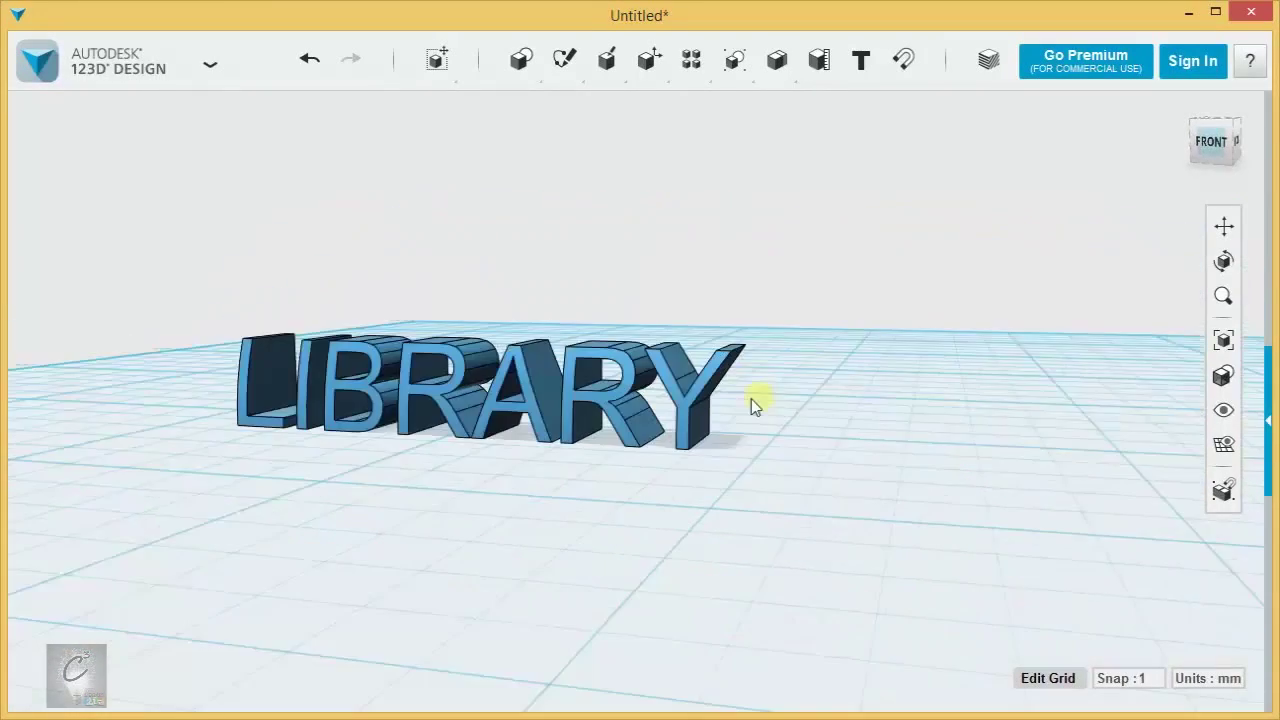
right_drag(368, 499, 720, 500)
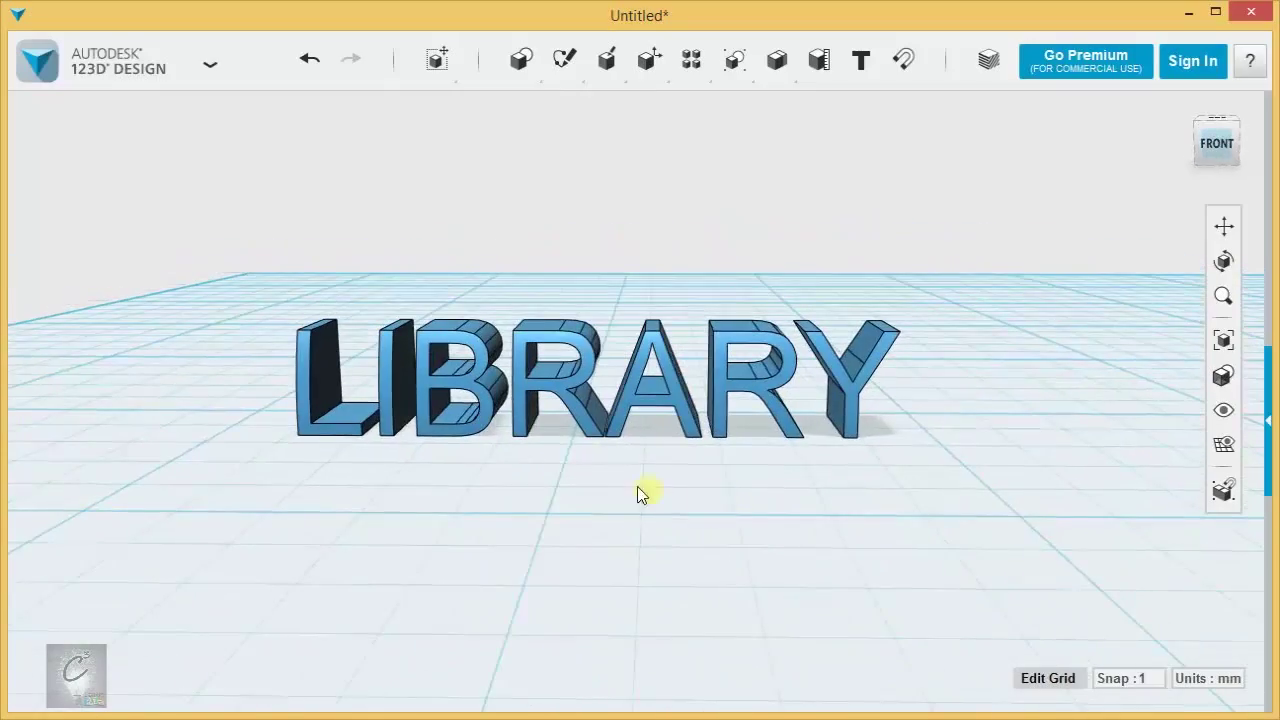
right_drag(626, 468, 651, 457)
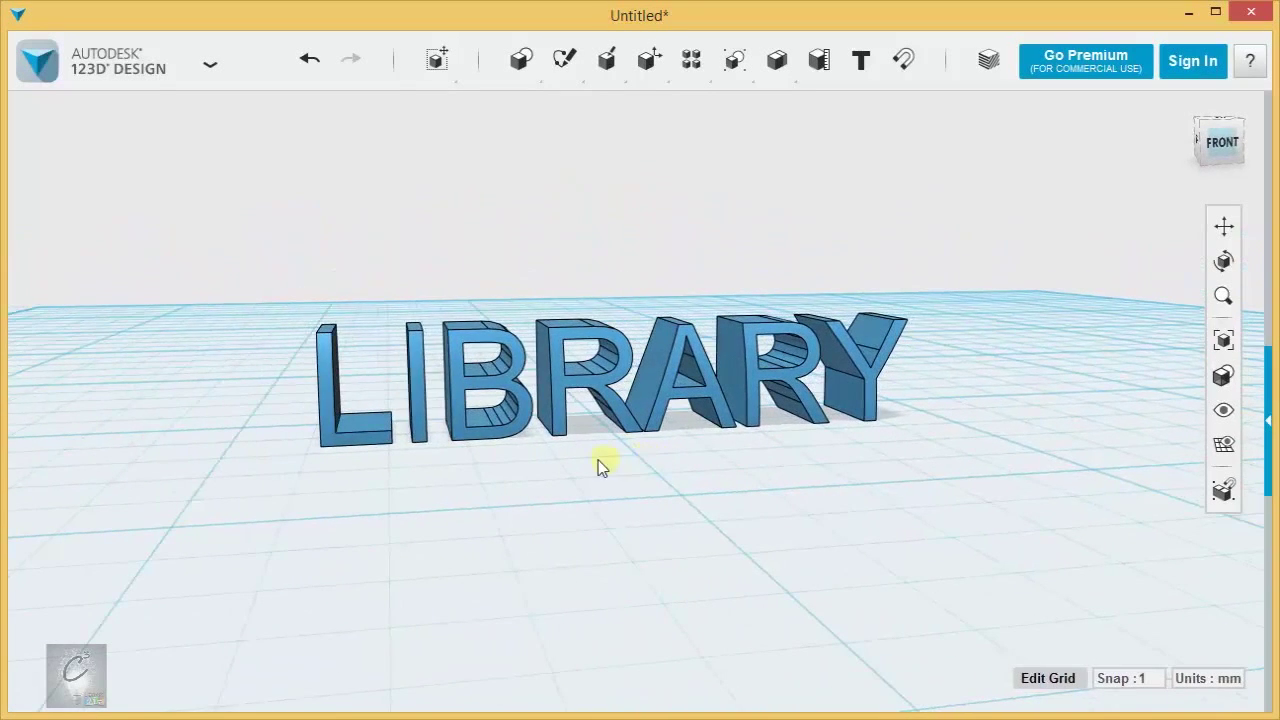